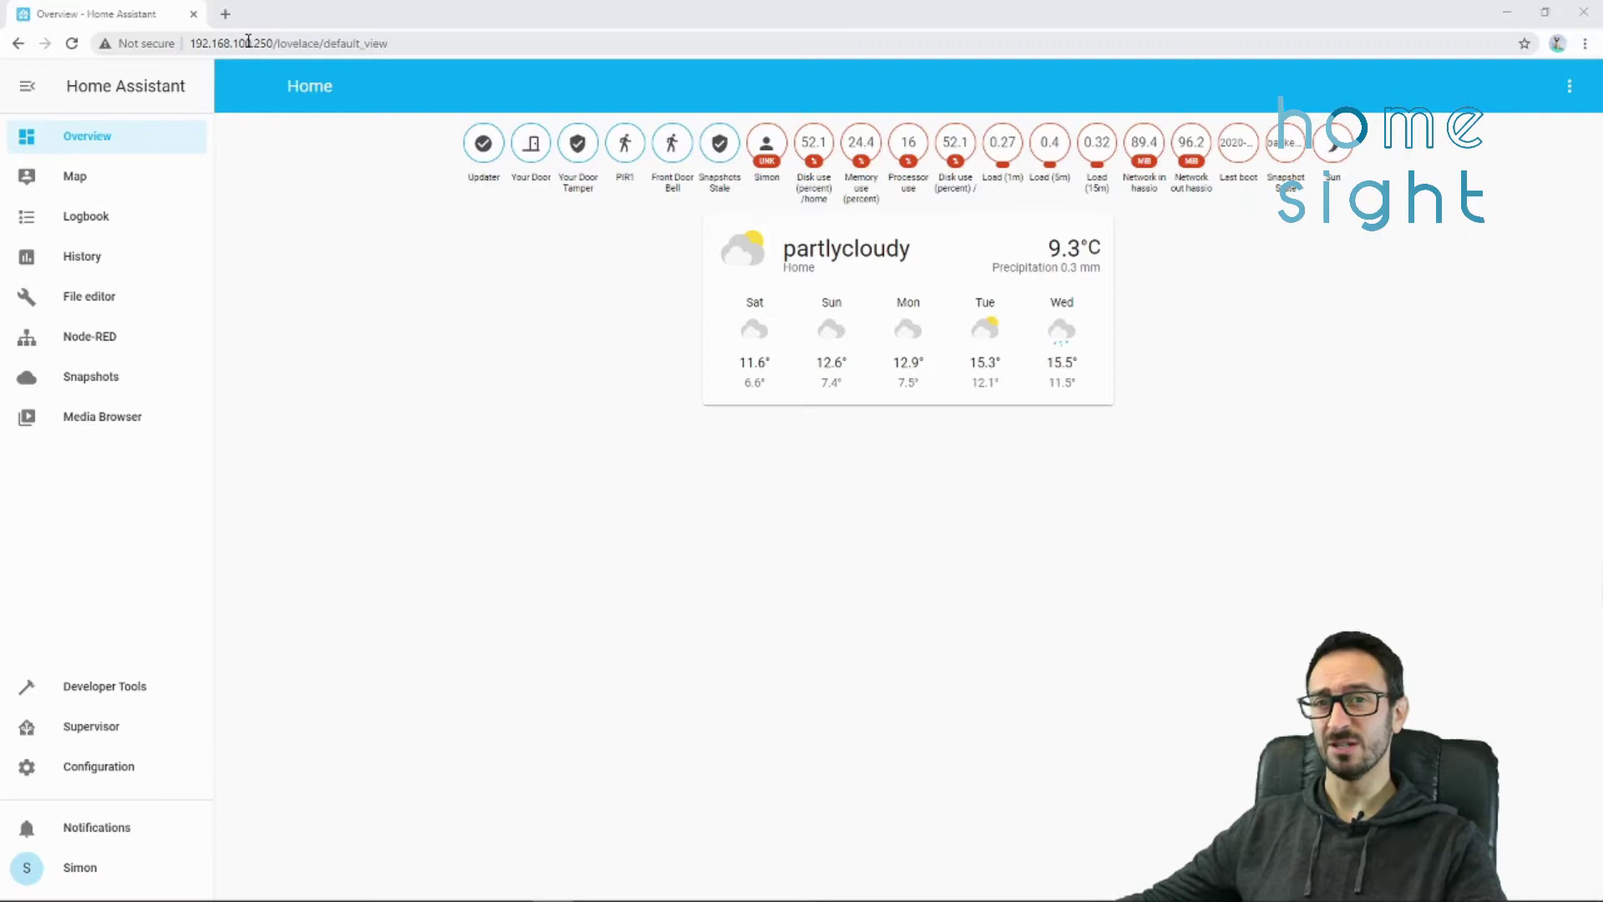
# - Load the Tasmota bridge at 192.168.100.13 in a new tab and send RF key 1
pyautogui.click(226, 13)
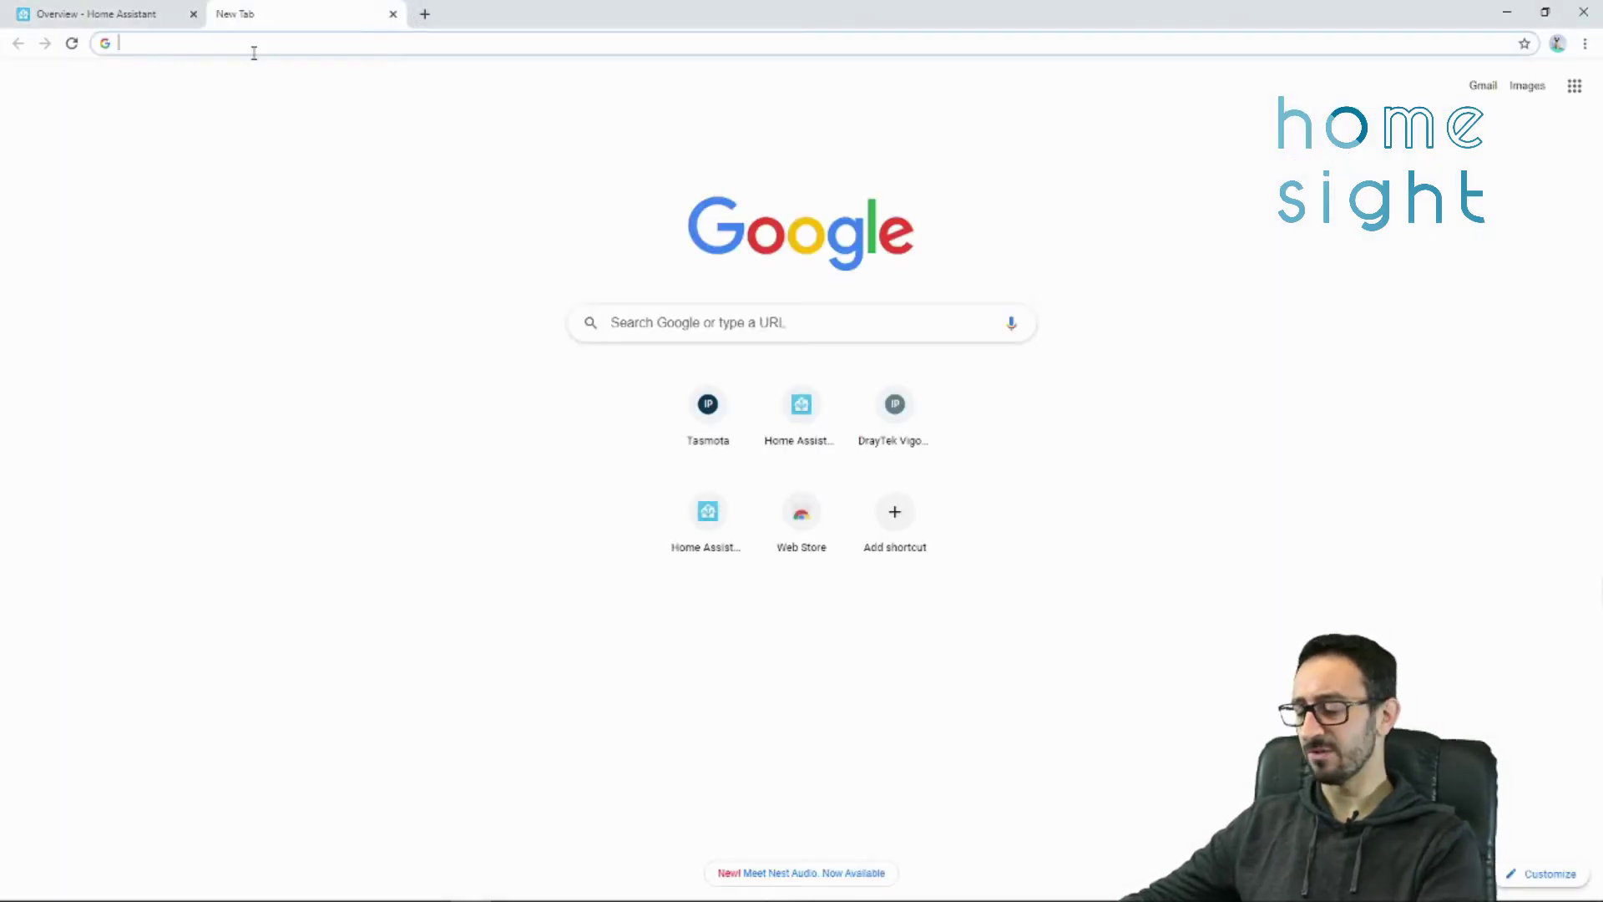
pyautogui.write('19')
pyautogui.press('Right')
pyautogui.press('Return')
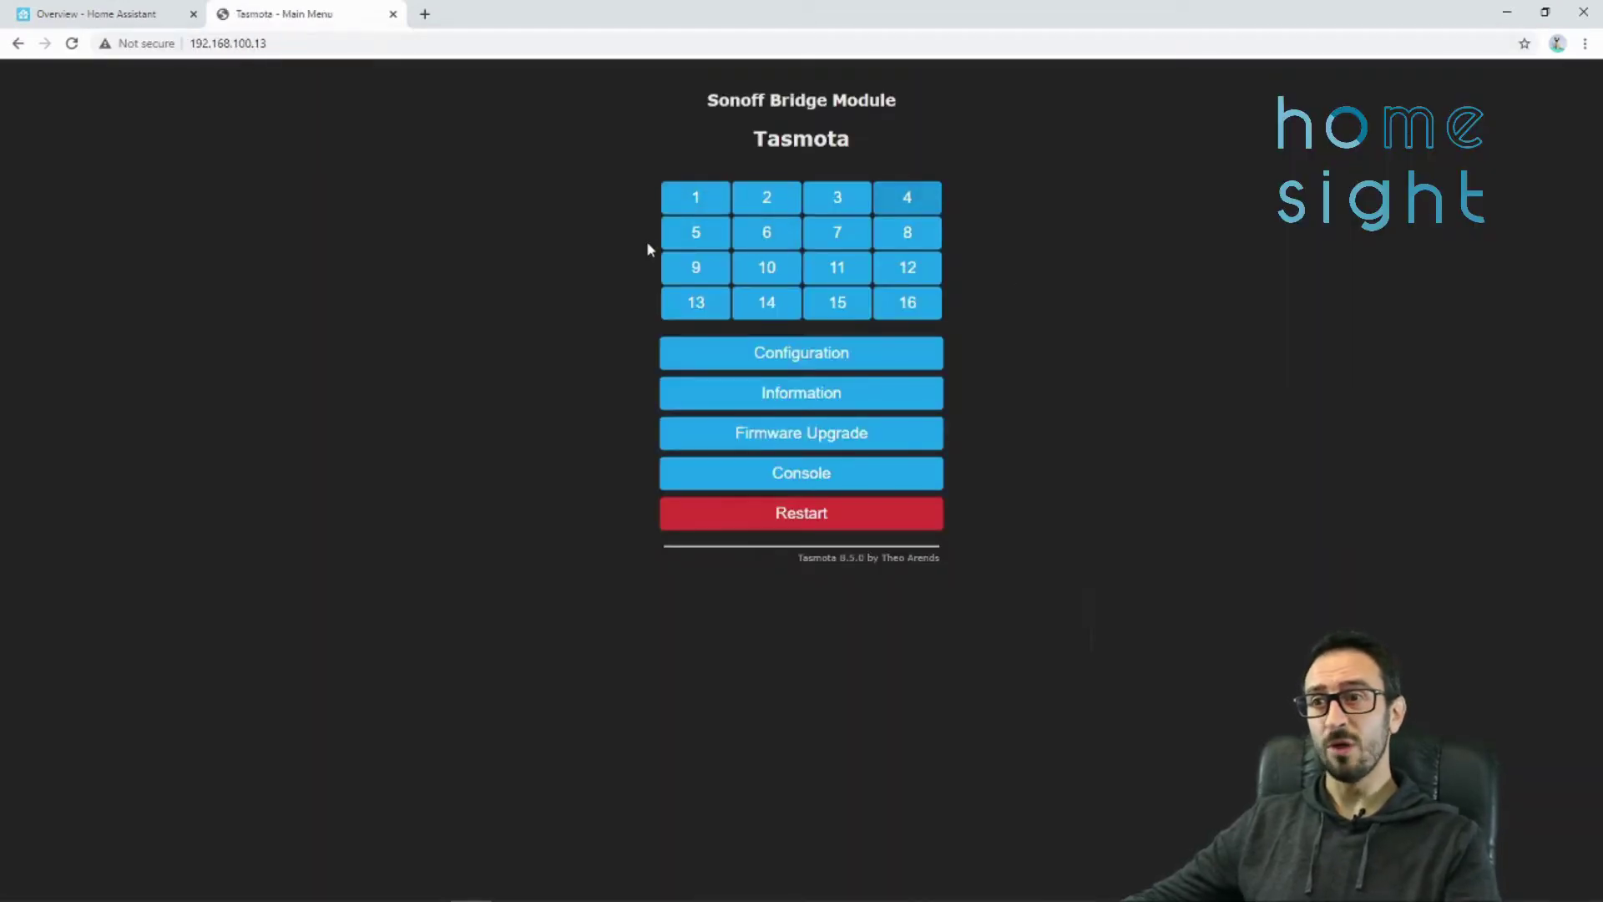
pyautogui.click(680, 205)
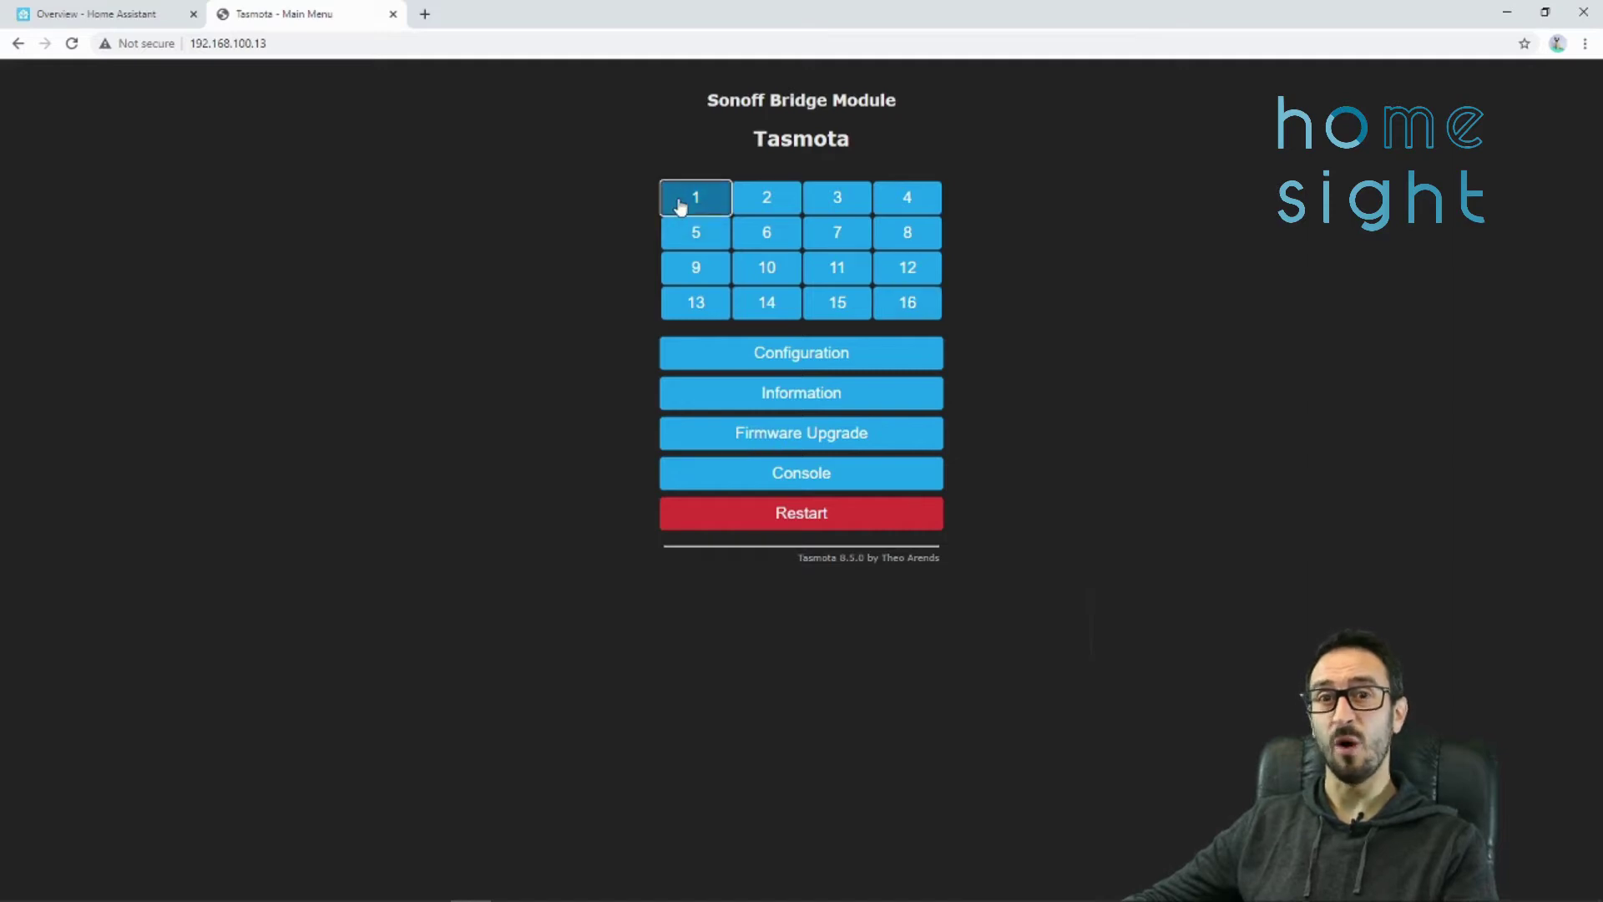
# - Confirm the RfKey1 'Default sent' entry in the Tasmota console, then close the tab
pyautogui.click(862, 482)
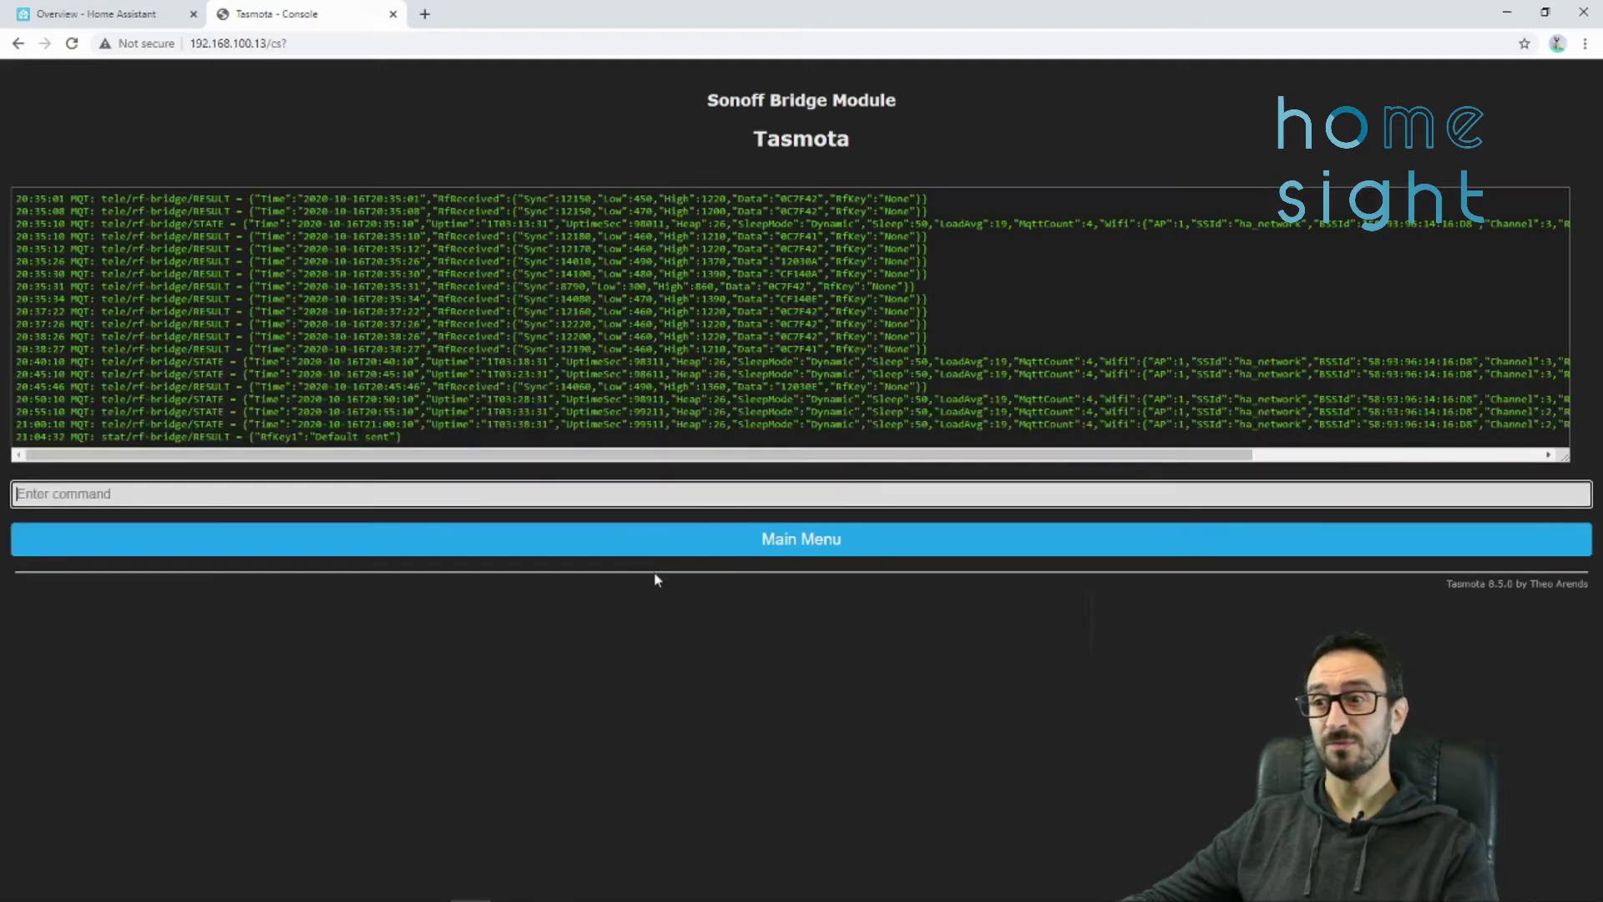
pyautogui.moveTo(403, 438); pyautogui.dragTo(253, 438)
pyautogui.click(349, 444)
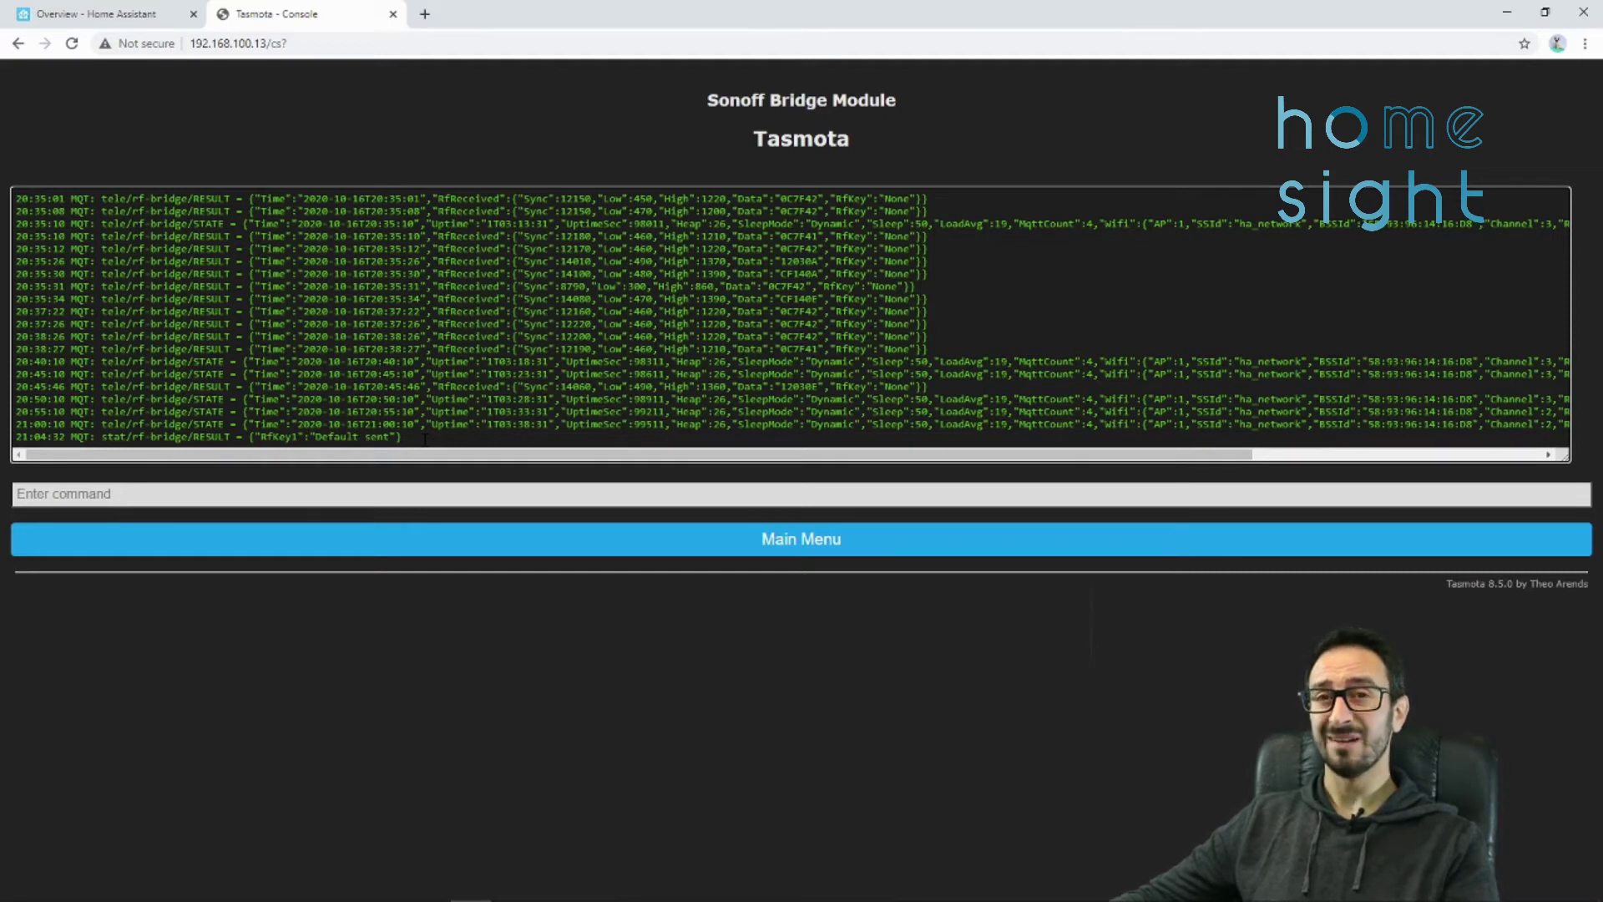
pyautogui.click(392, 13)
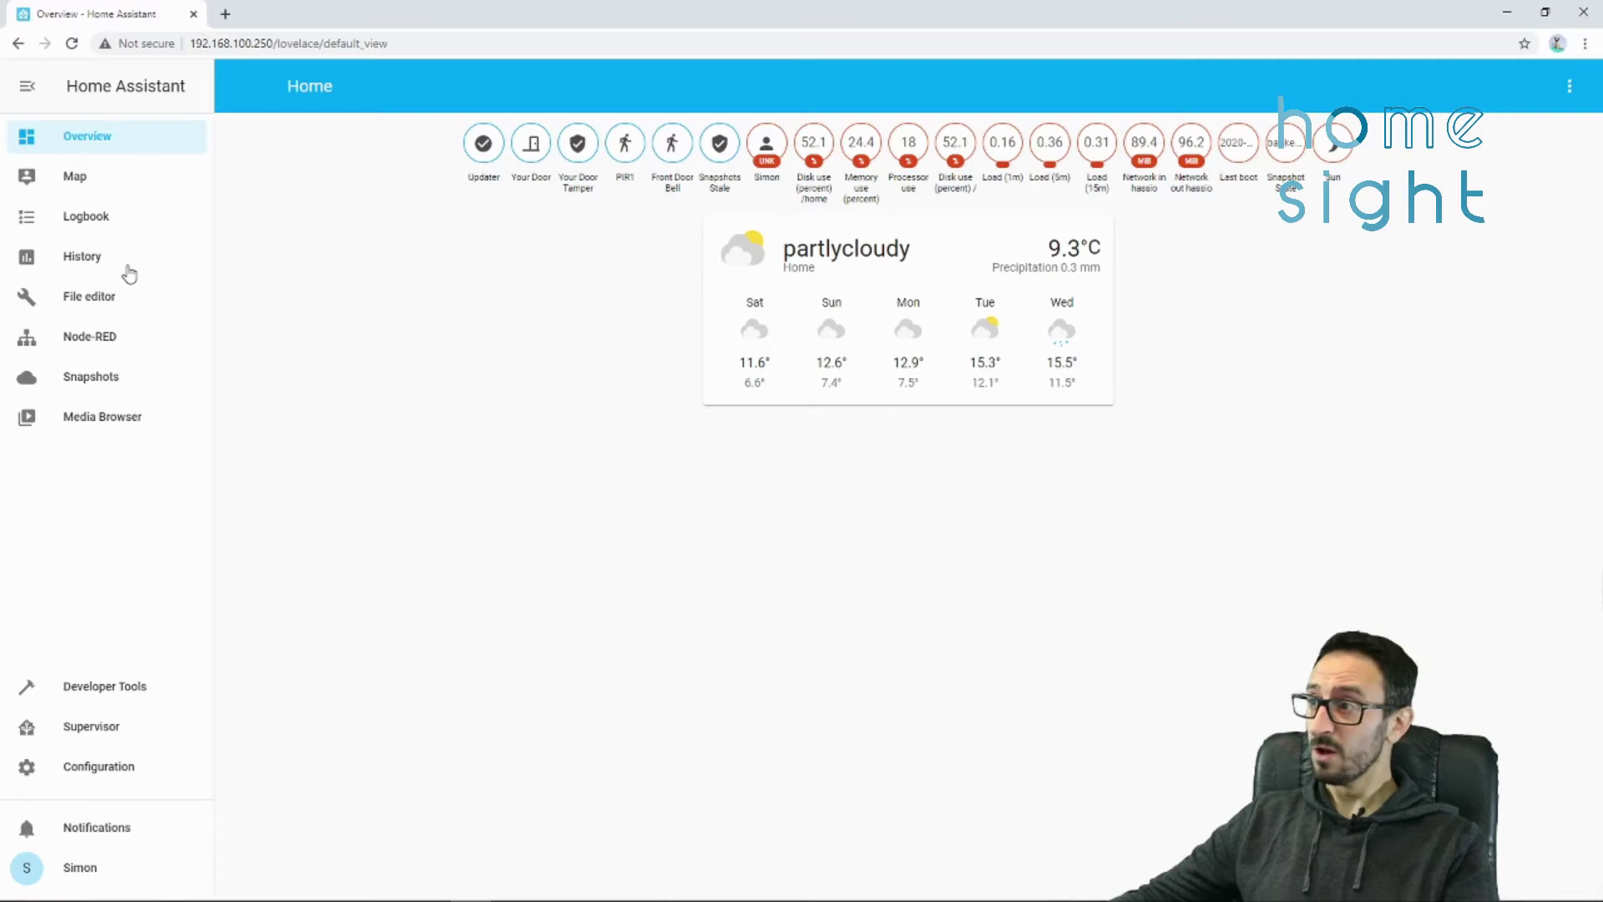
# - Open configuration.yaml in the File editor and add blank lines after the Front Door Bell sensor
pyautogui.click(121, 295)
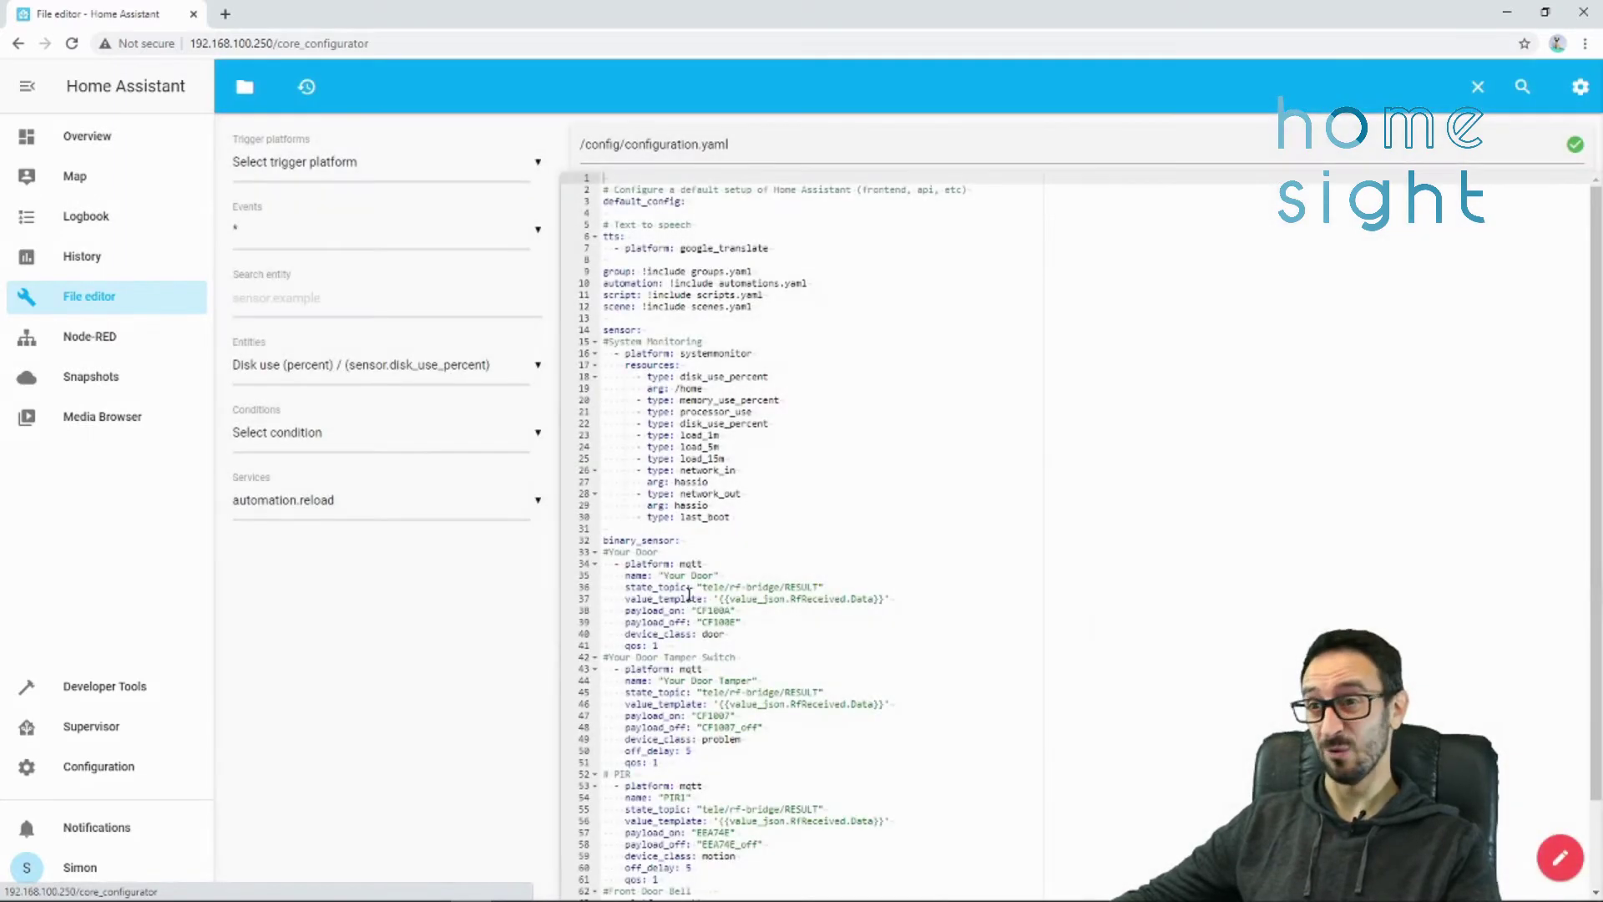
pyautogui.click(711, 882)
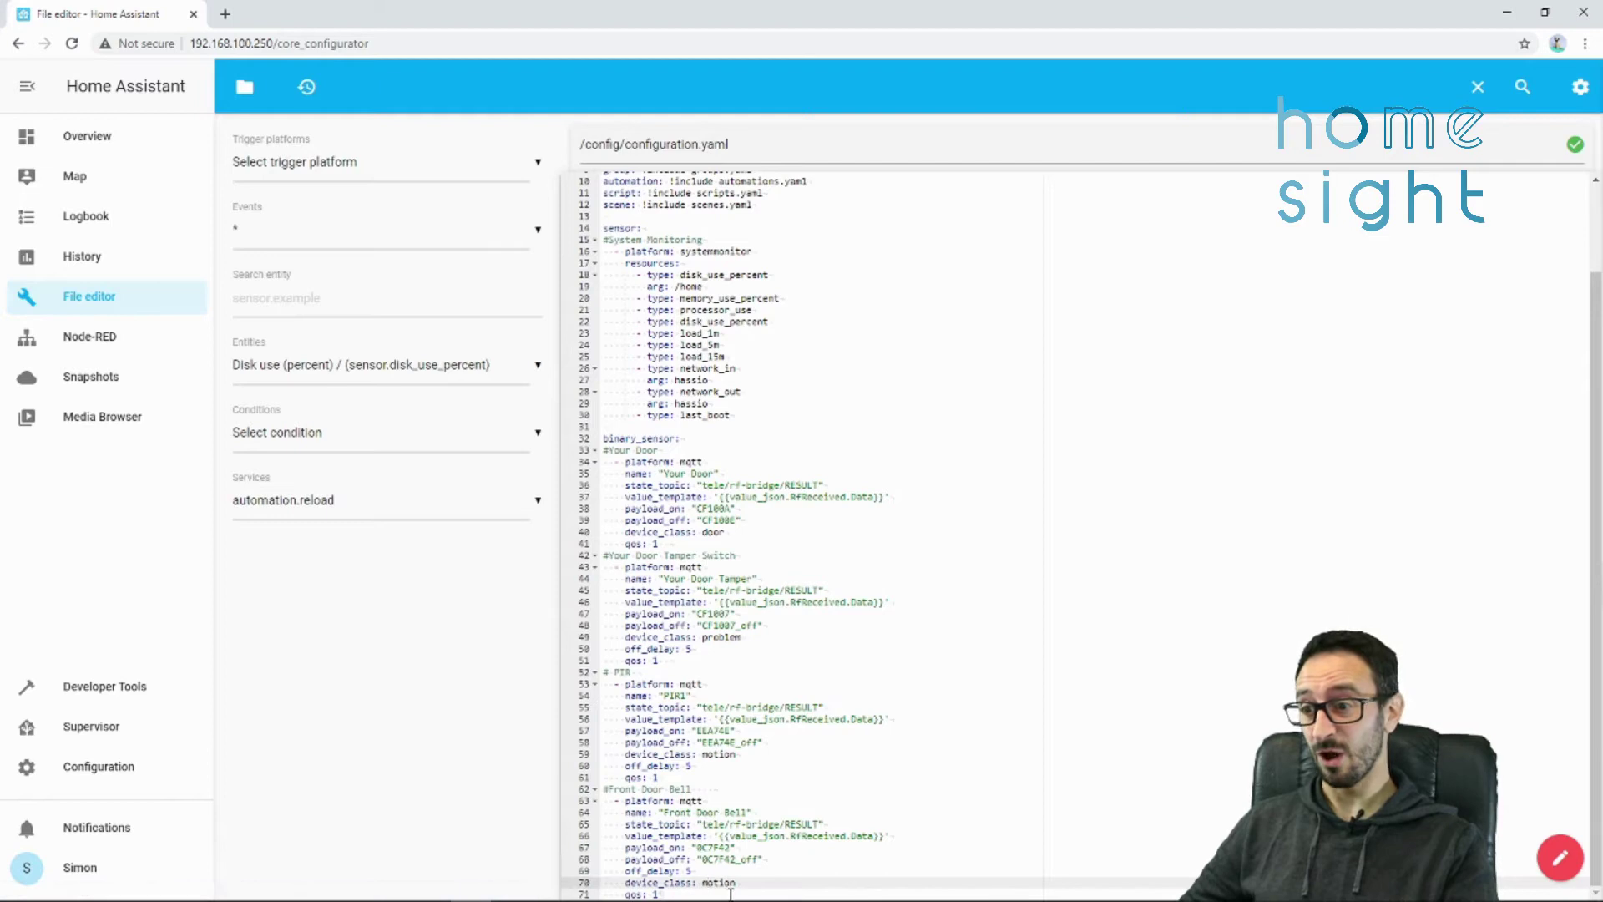
pyautogui.click(736, 893)
pyautogui.press('Return')
pyautogui.press('Return')
pyautogui.press('Return')
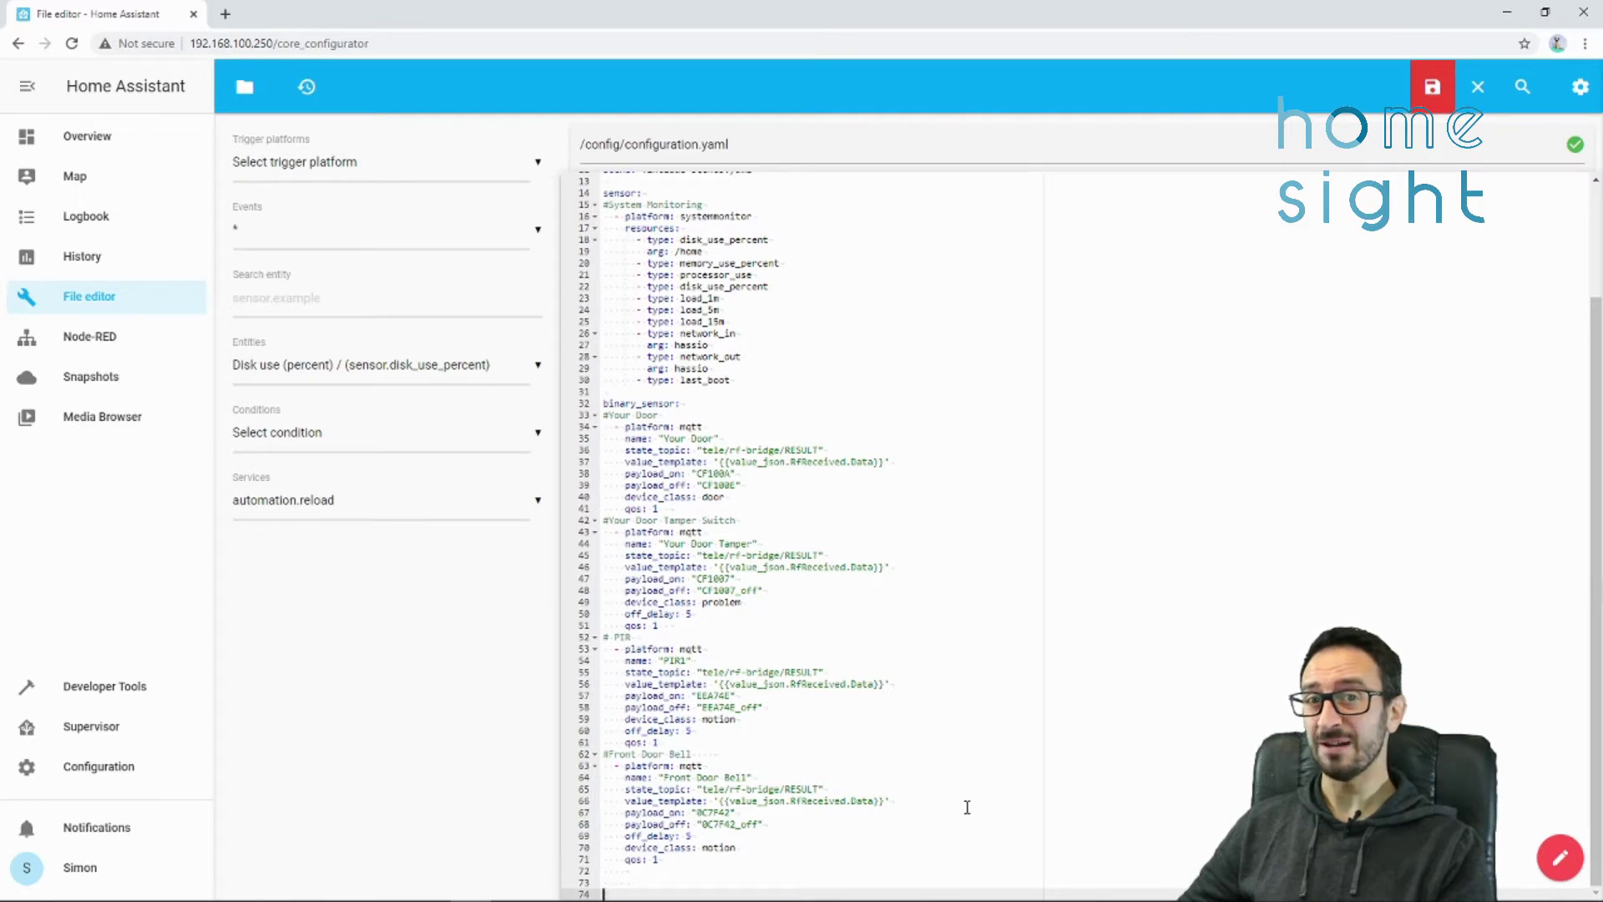
# - Add a switch: section, paste the MQTT switch block, and prefix platform: mqtt with '- '
pyautogui.write('switch:')
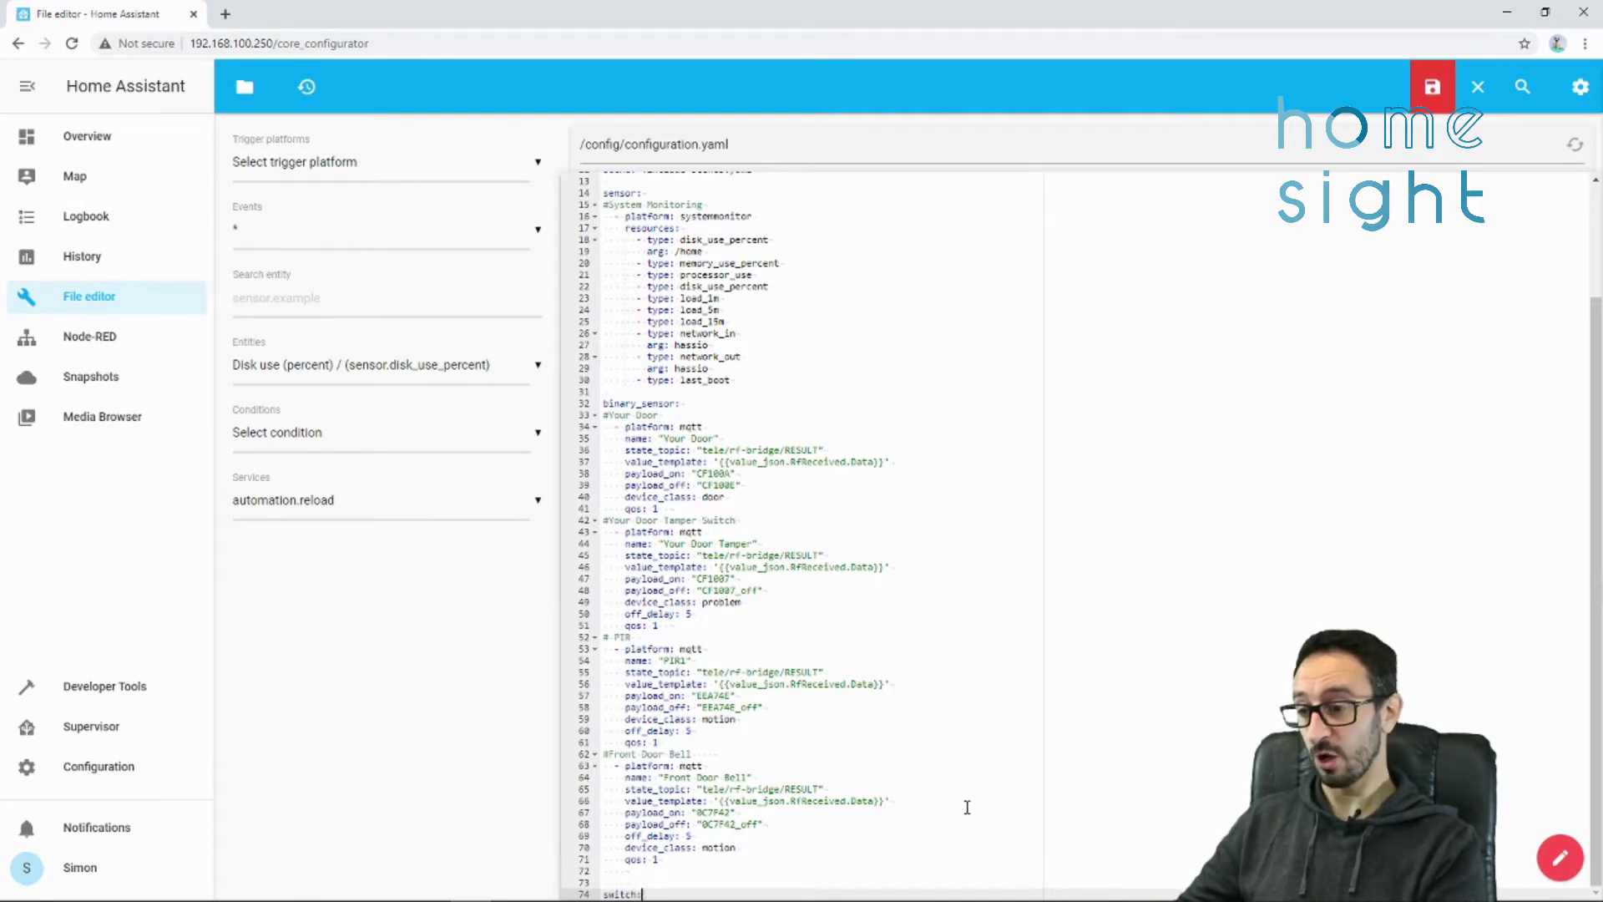
pyautogui.press('Return')
pyautogui.hotkey('ctrl', 'v')
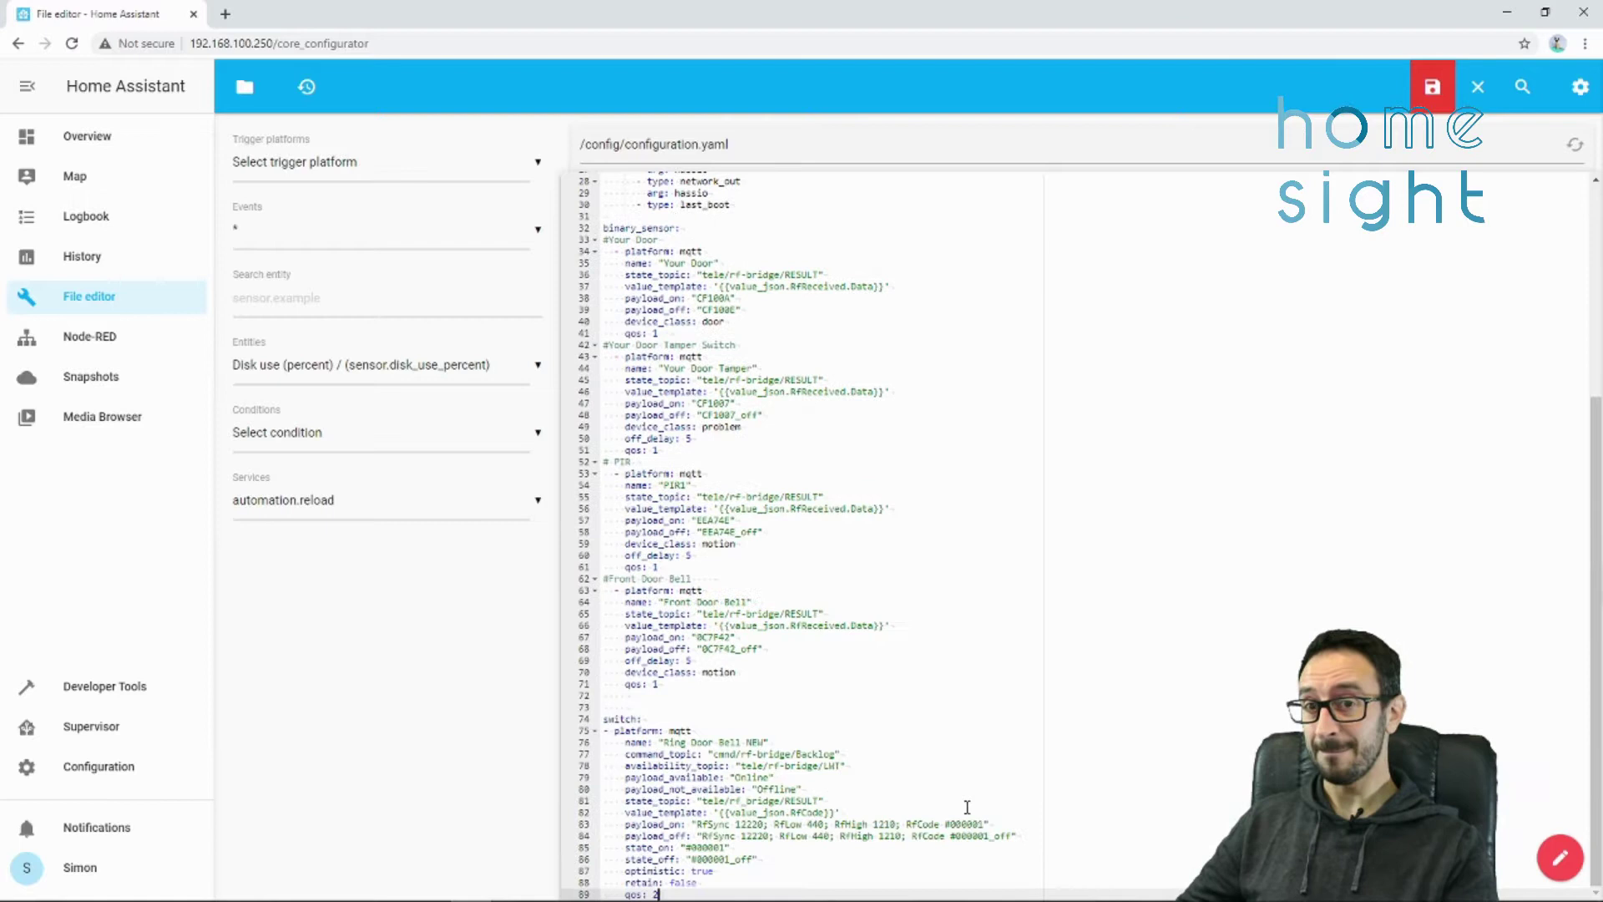
pyautogui.click(617, 733)
pyautogui.write('-')
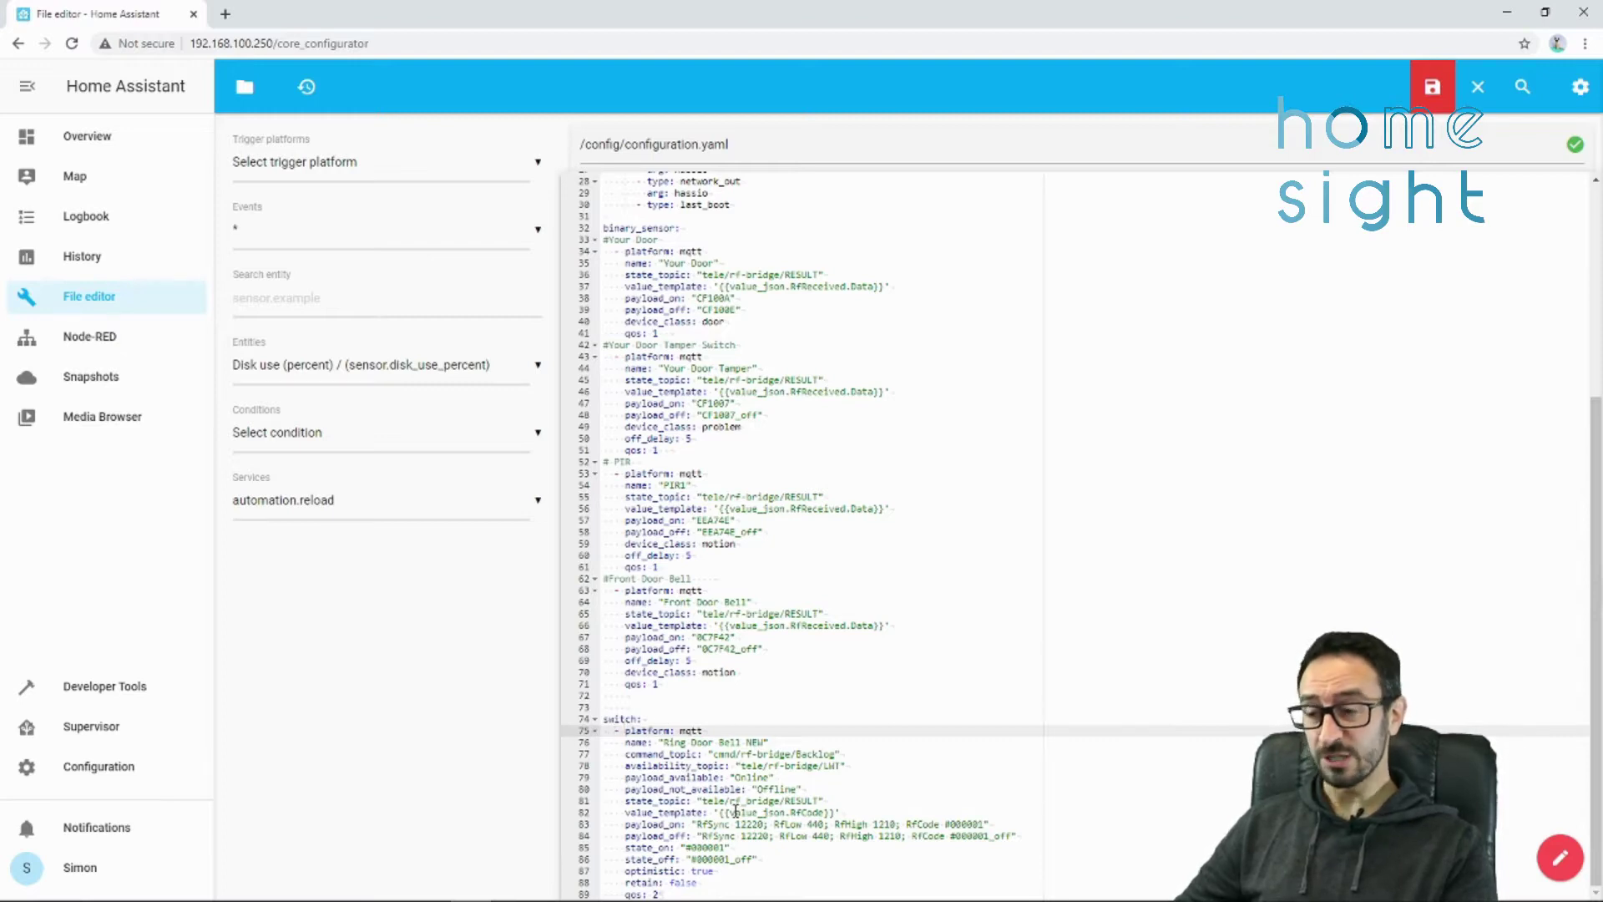
pyautogui.click(720, 893)
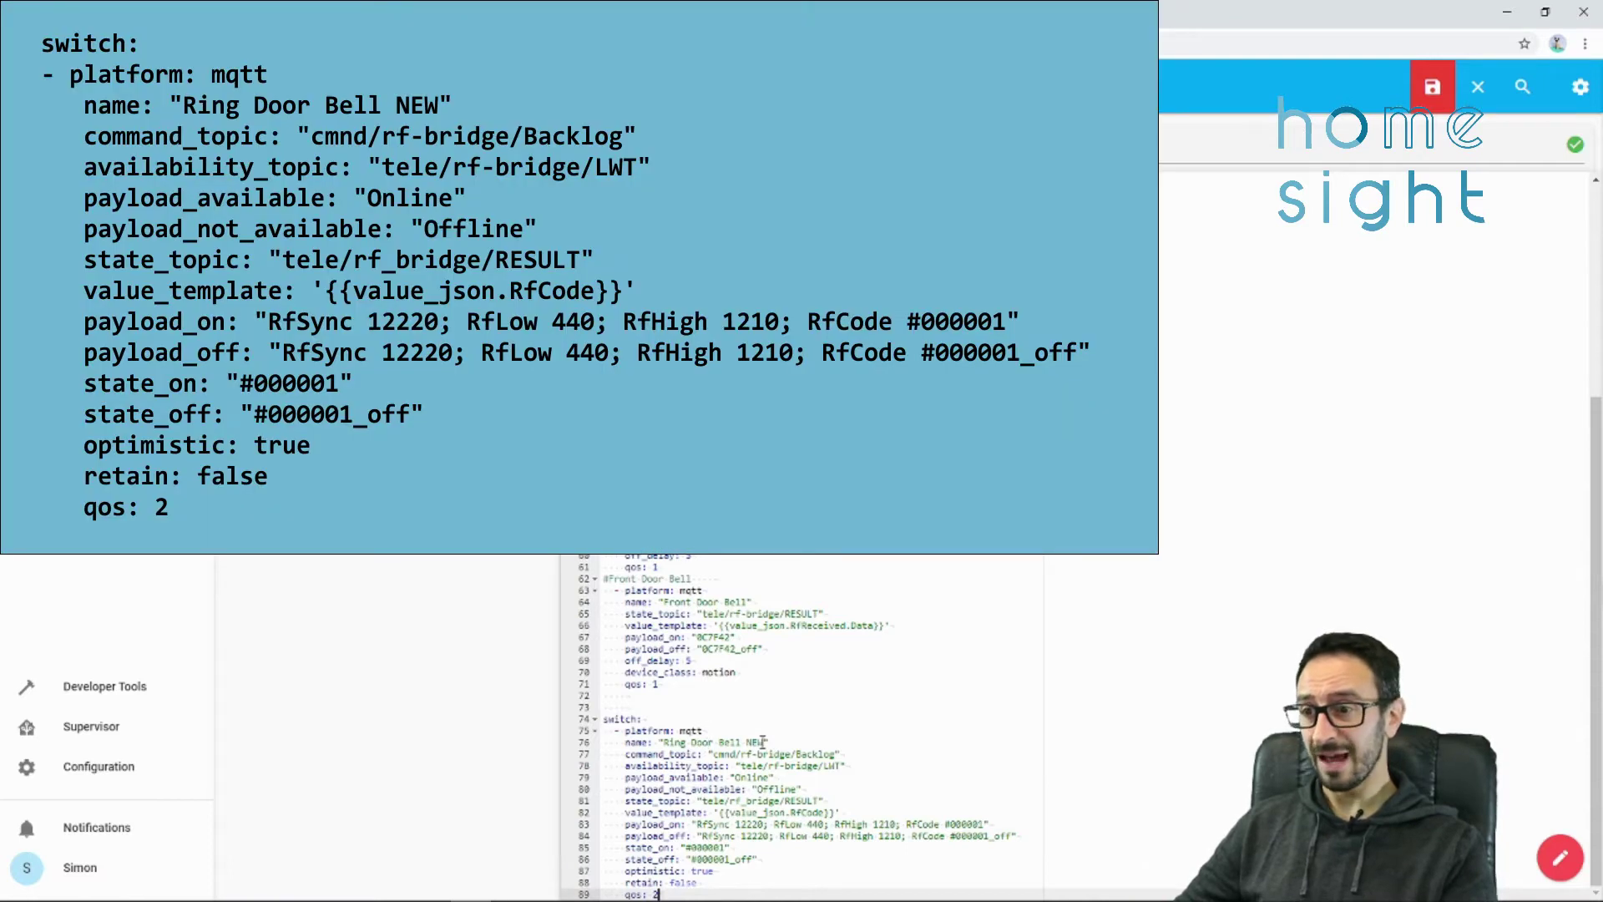
# - Delete ' NEW' so the switch is named Ring Door Bell
pyautogui.moveTo(763, 741); pyautogui.dragTo(598, 730)
pyautogui.press('BackSpace')
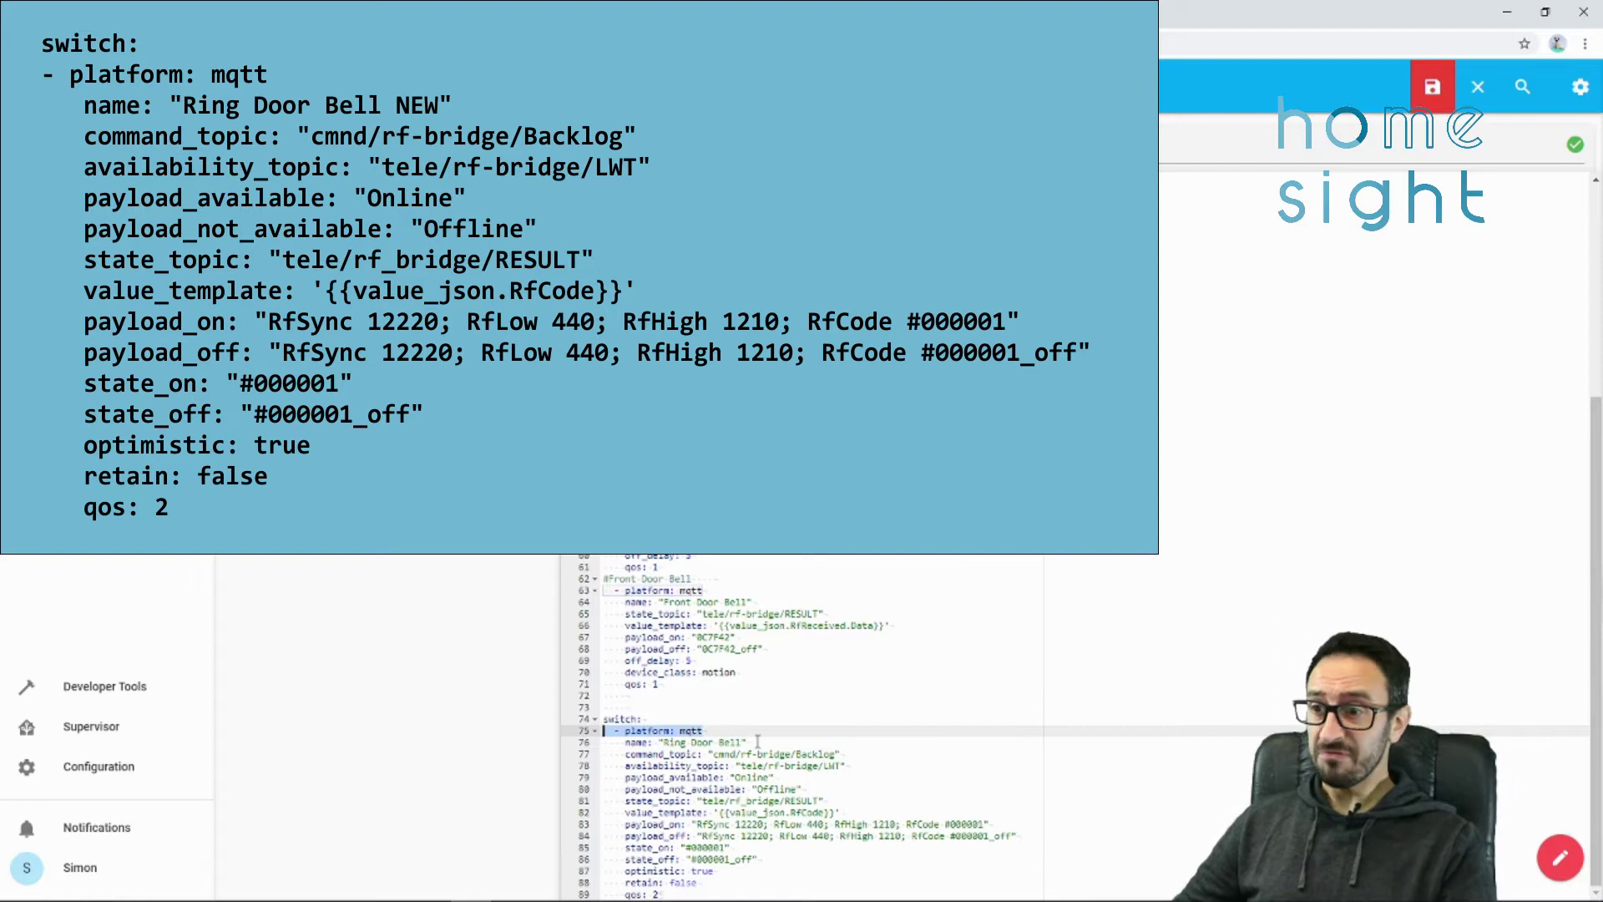
pyautogui.moveTo(745, 742)
pyautogui.mouseDown()
pyautogui.moveTo(628, 742)
pyautogui.moveTo(758, 749)
pyautogui.mouseUp()
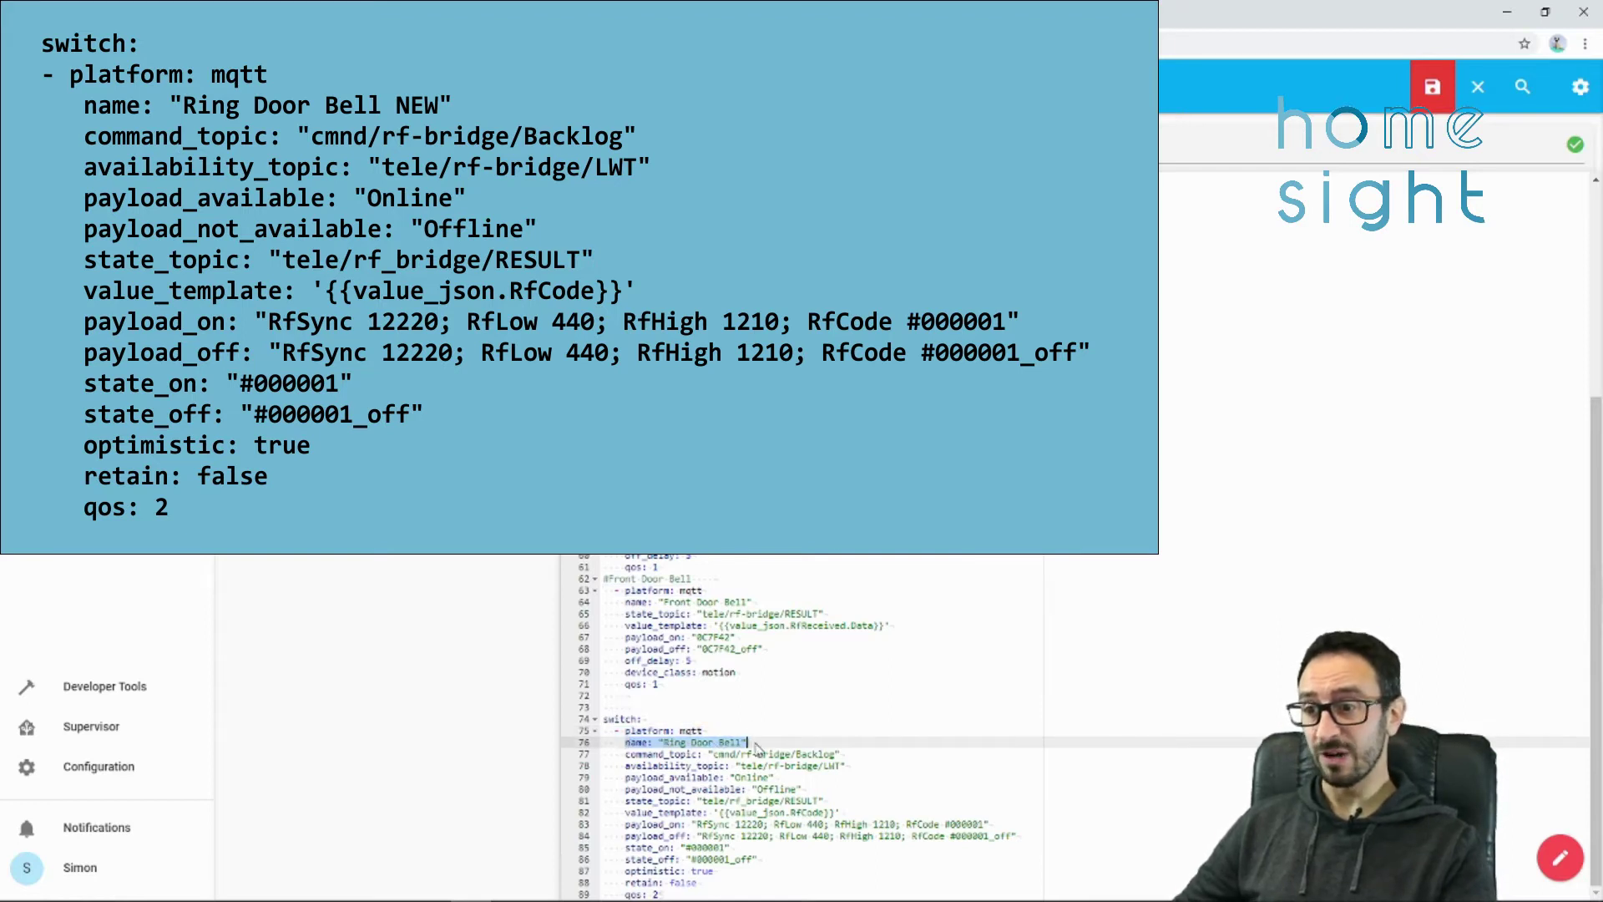
pyautogui.click(755, 742)
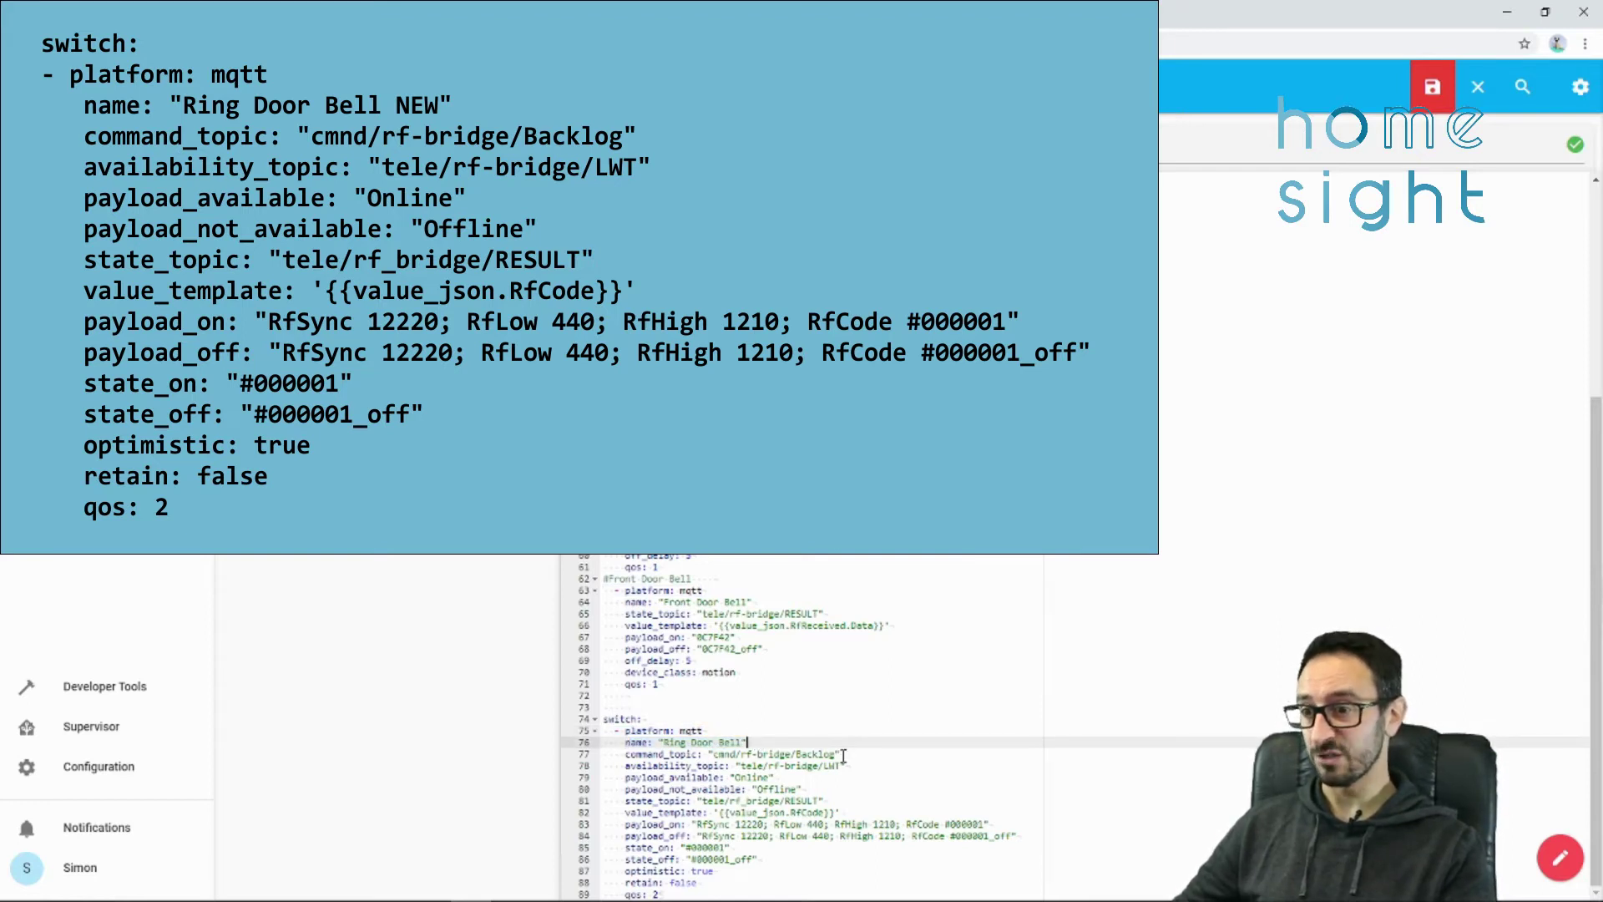
# - Review the command topic cmnd/rf-bridge/Backlog and availability topic tele/rf-bridge/LWT
pyautogui.moveTo(713, 752); pyautogui.dragTo(792, 753)
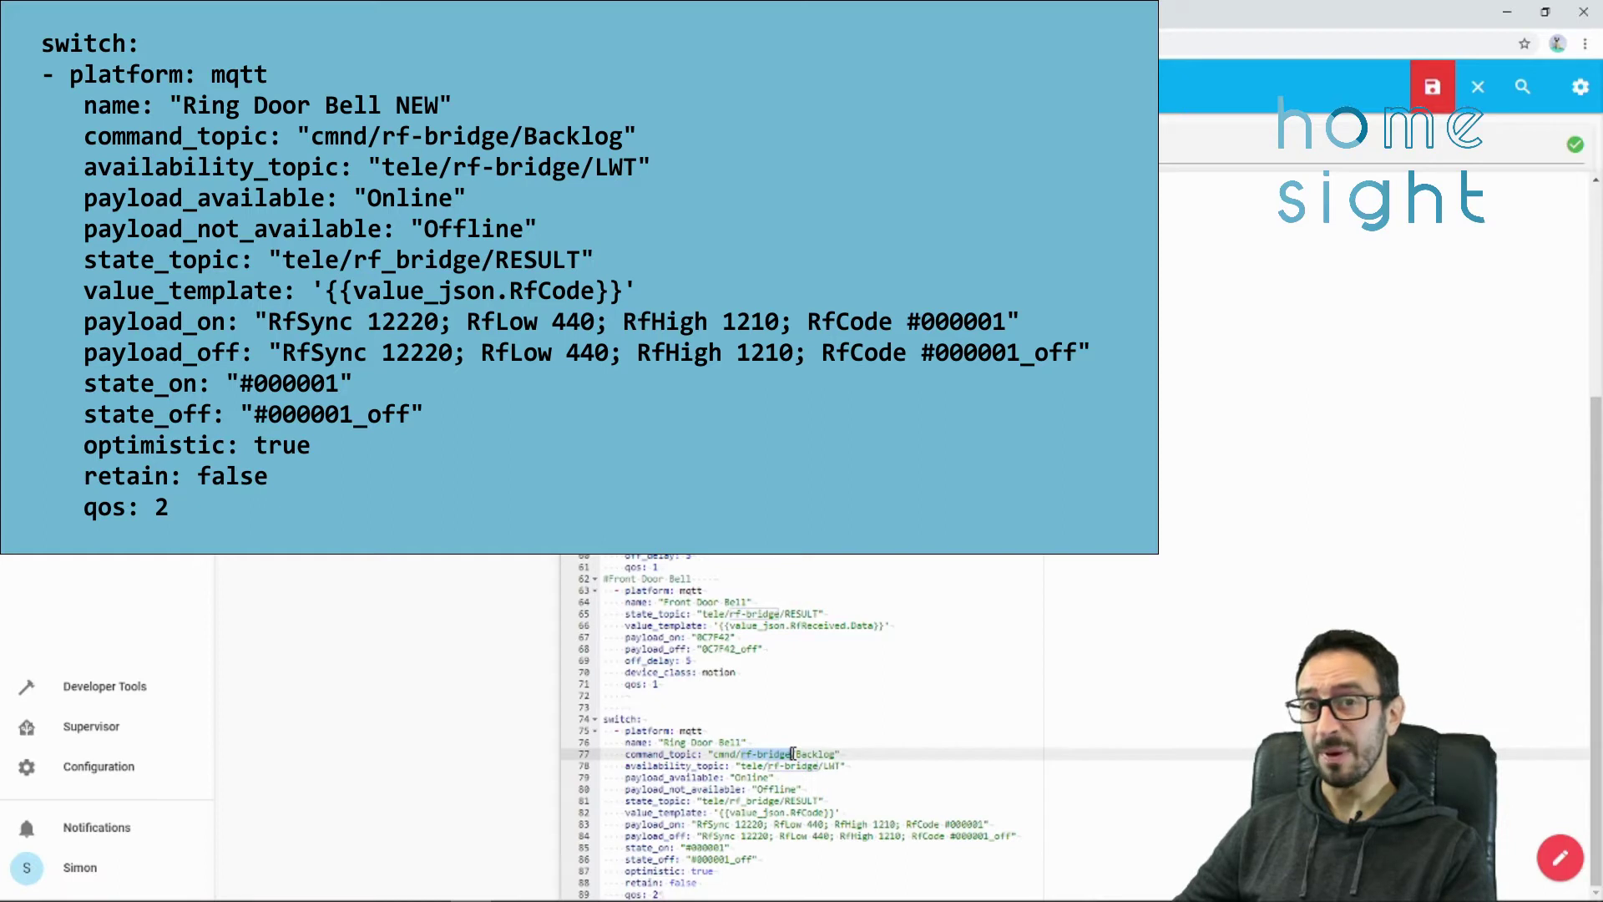
pyautogui.click(793, 753)
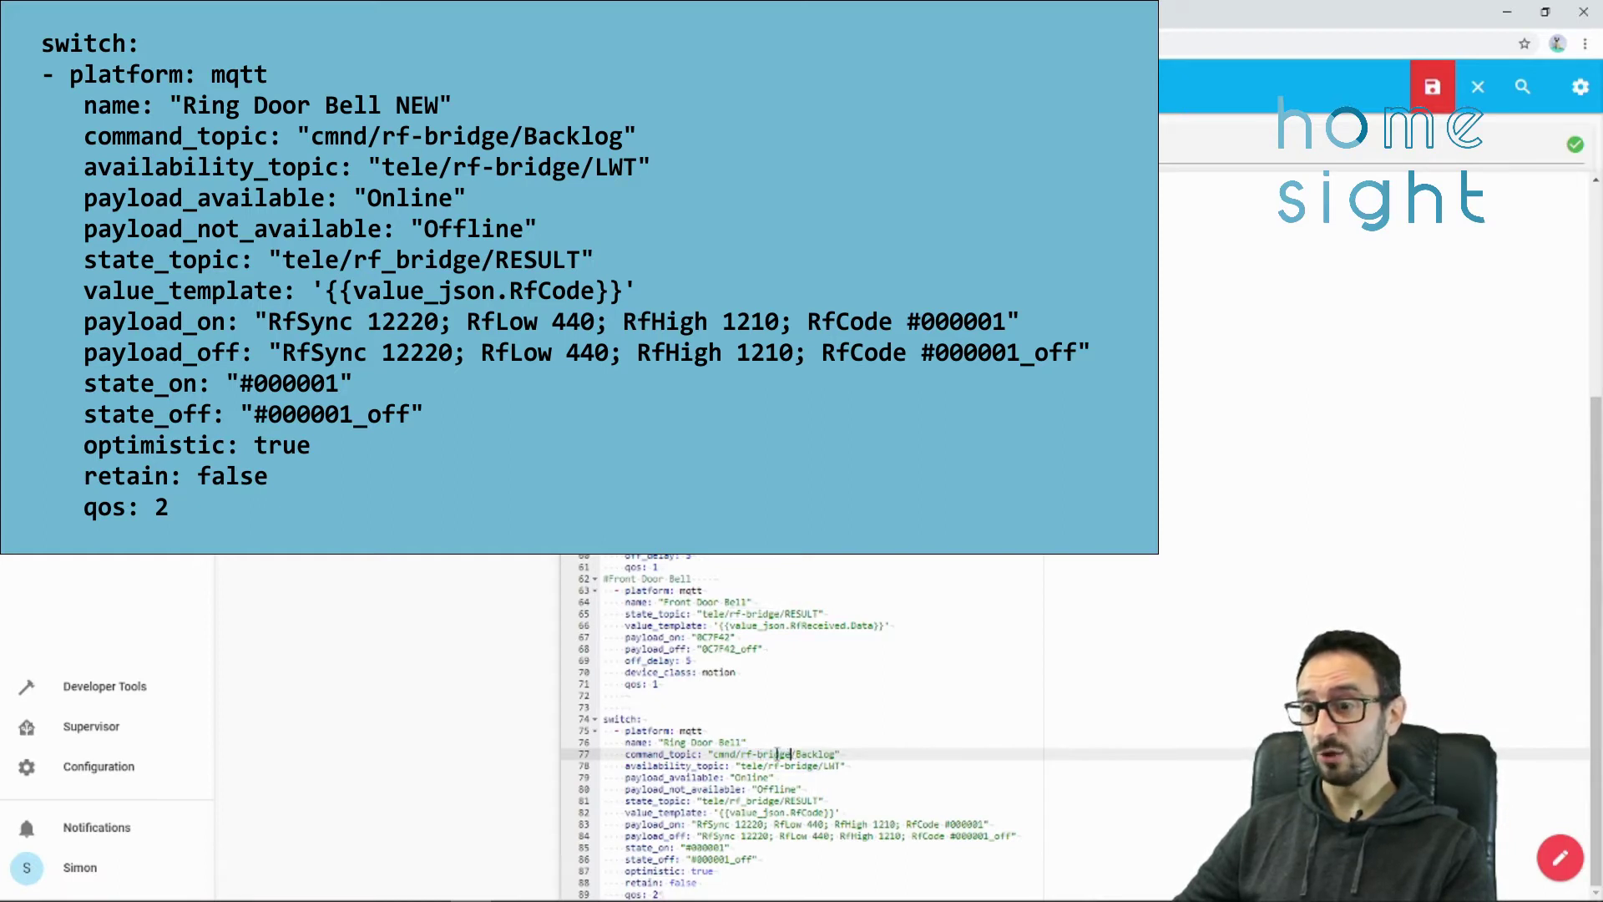
pyautogui.keyDown('shift'); pyautogui.click(740, 753); pyautogui.keyUp('shift')
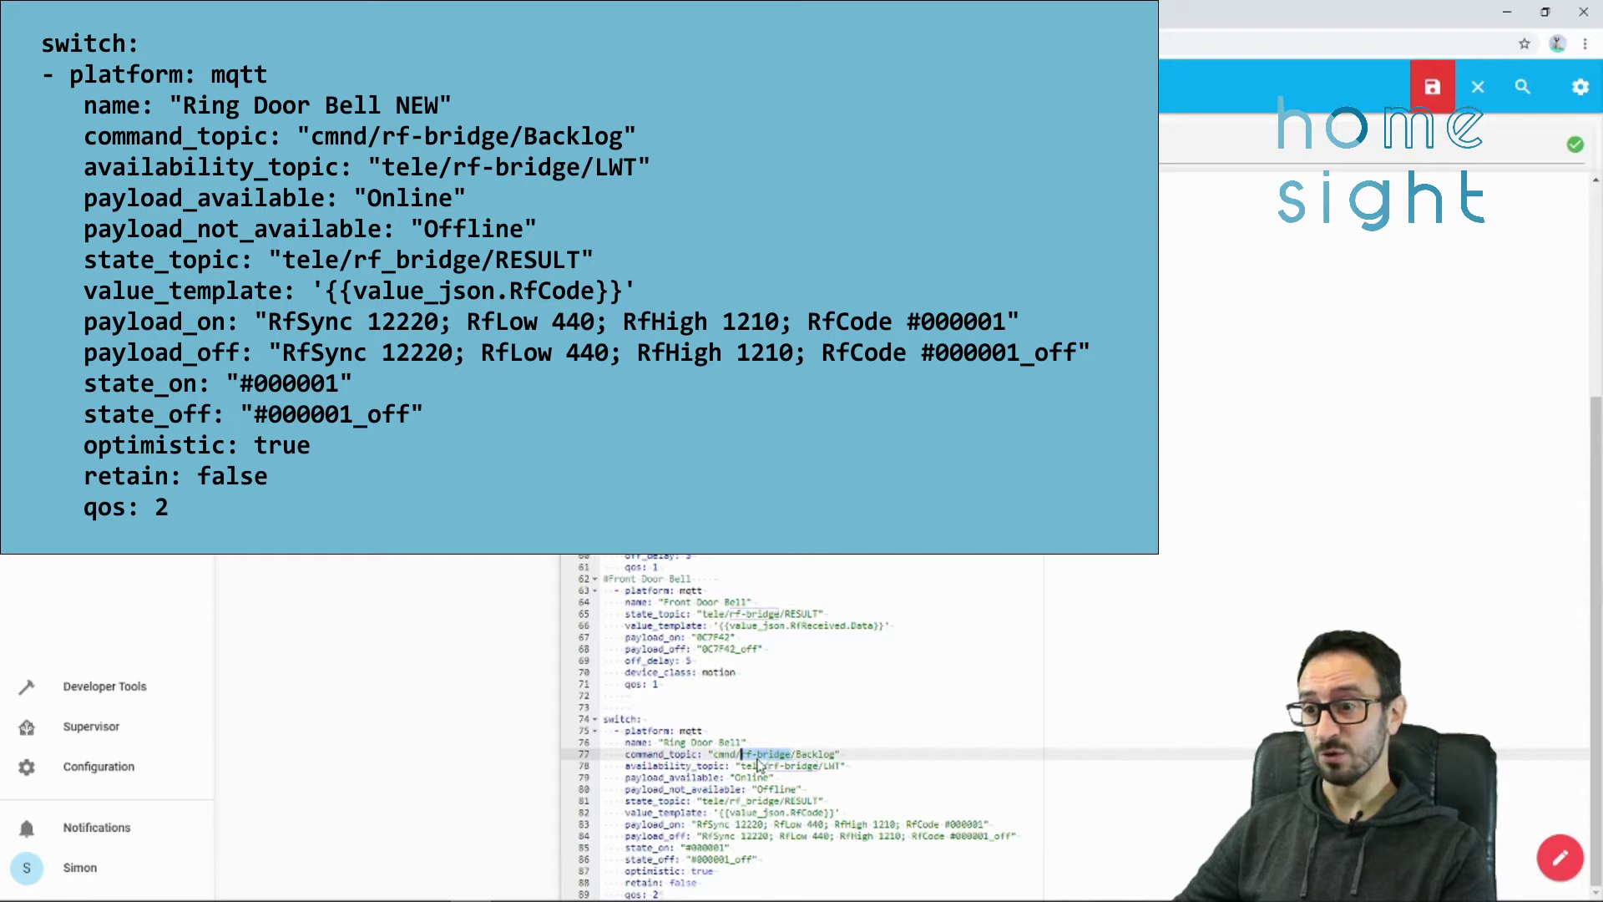
pyautogui.click(758, 754)
pyautogui.moveTo(714, 754); pyautogui.dragTo(833, 753)
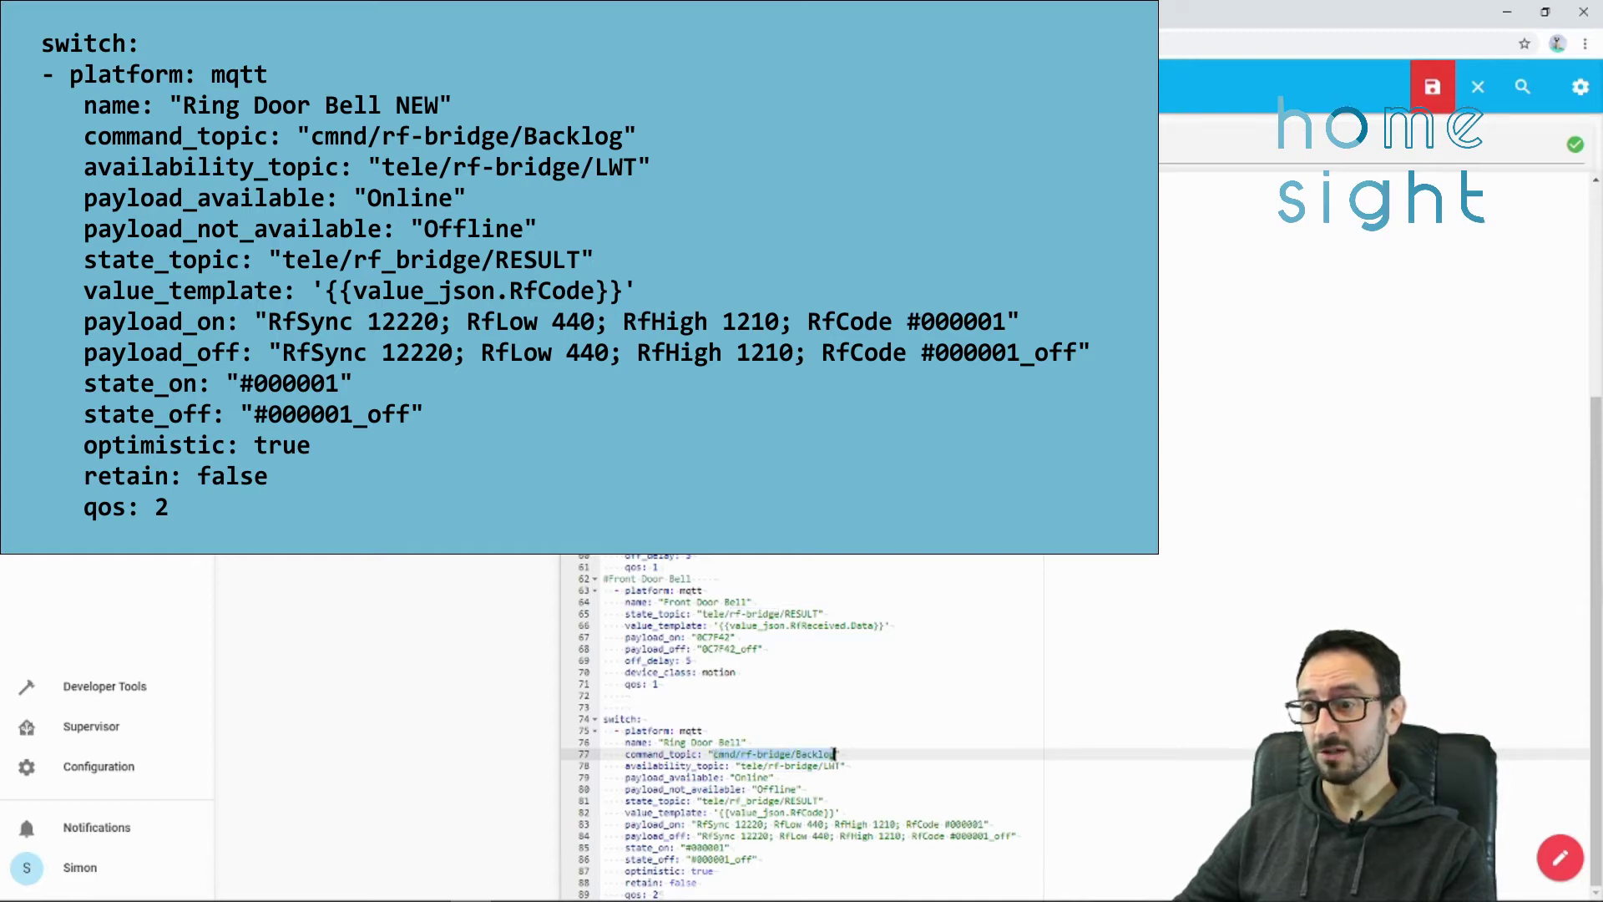
pyautogui.moveTo(737, 766); pyautogui.dragTo(843, 765)
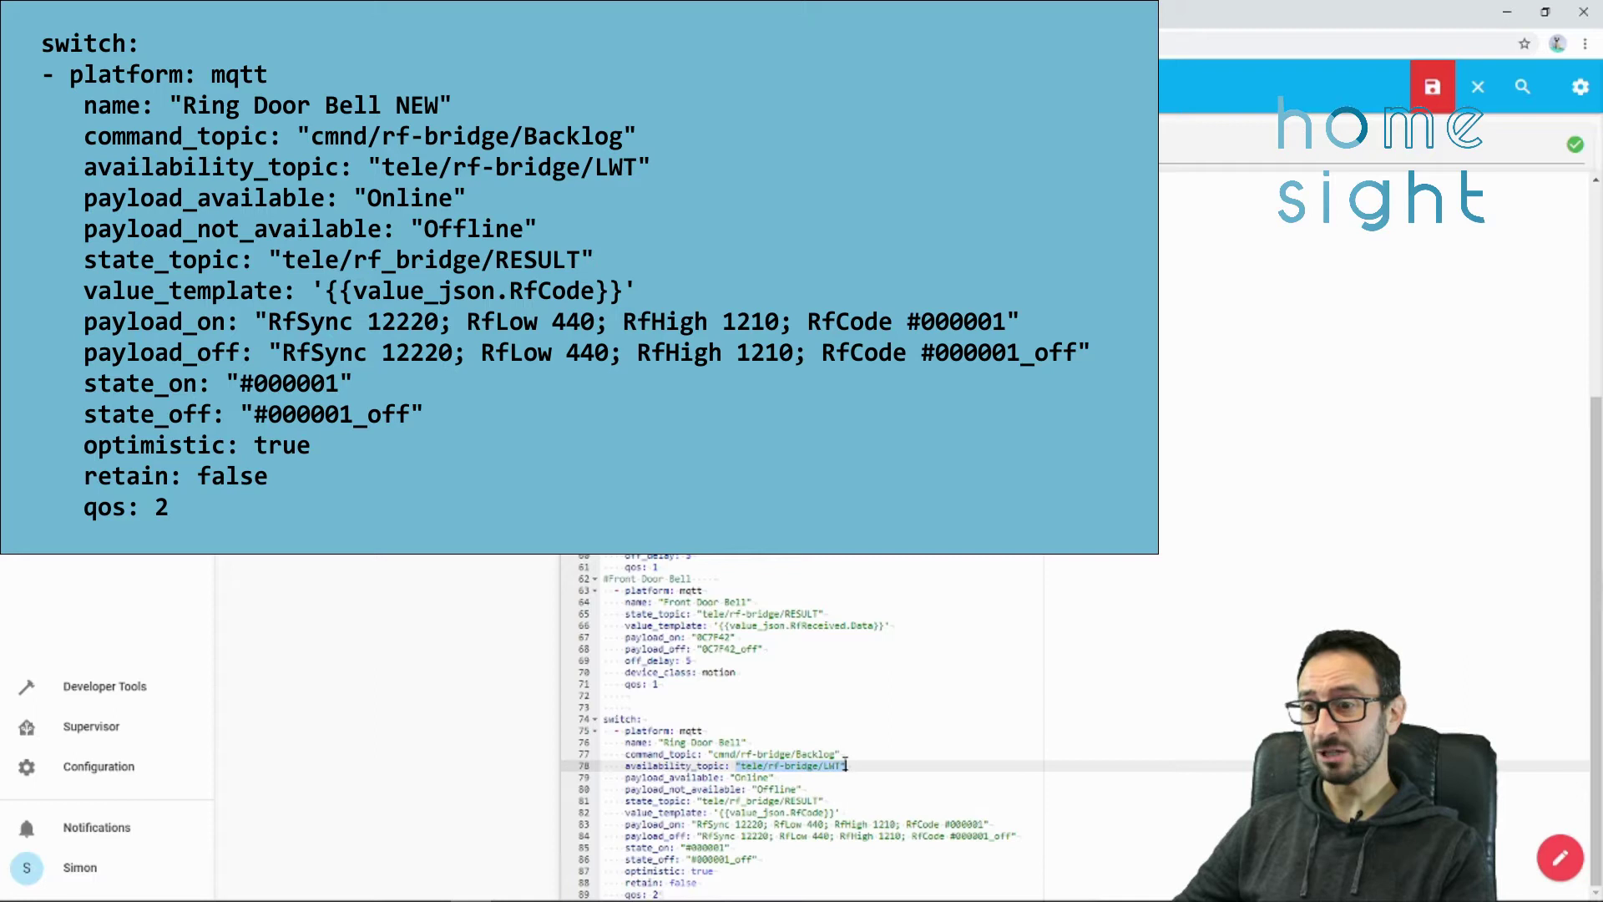
pyautogui.click(846, 765)
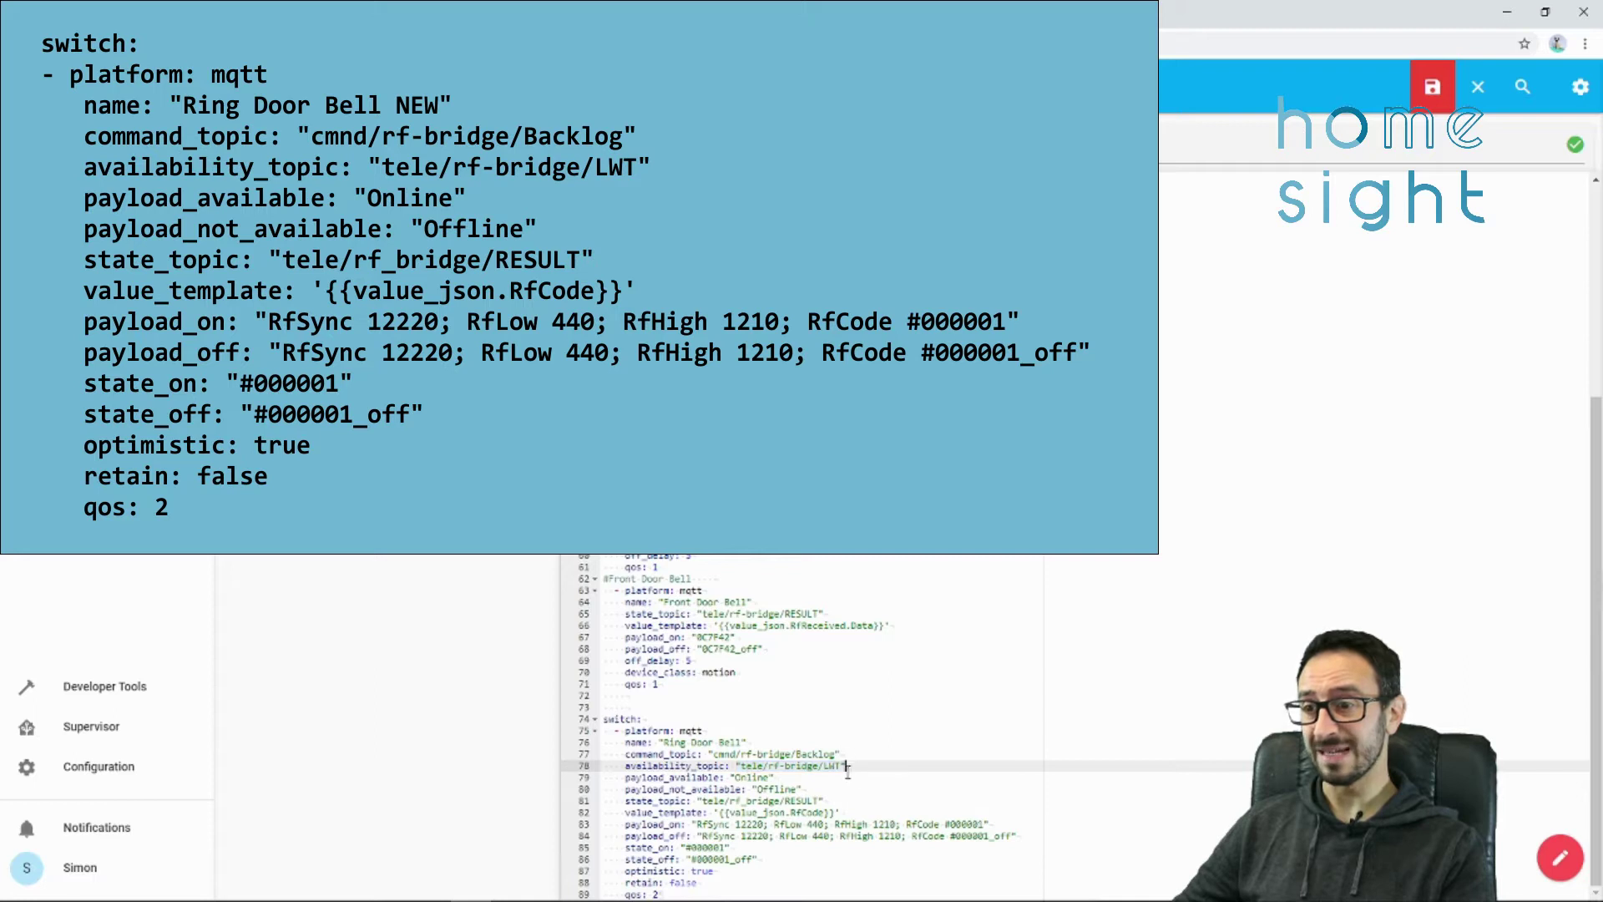
# - Correct the state topic from tele/rf_bridge/RESULT to tele/rf-bridge/RESULT
pyautogui.click(741, 800)
pyautogui.press('Delete')
pyautogui.write('-')
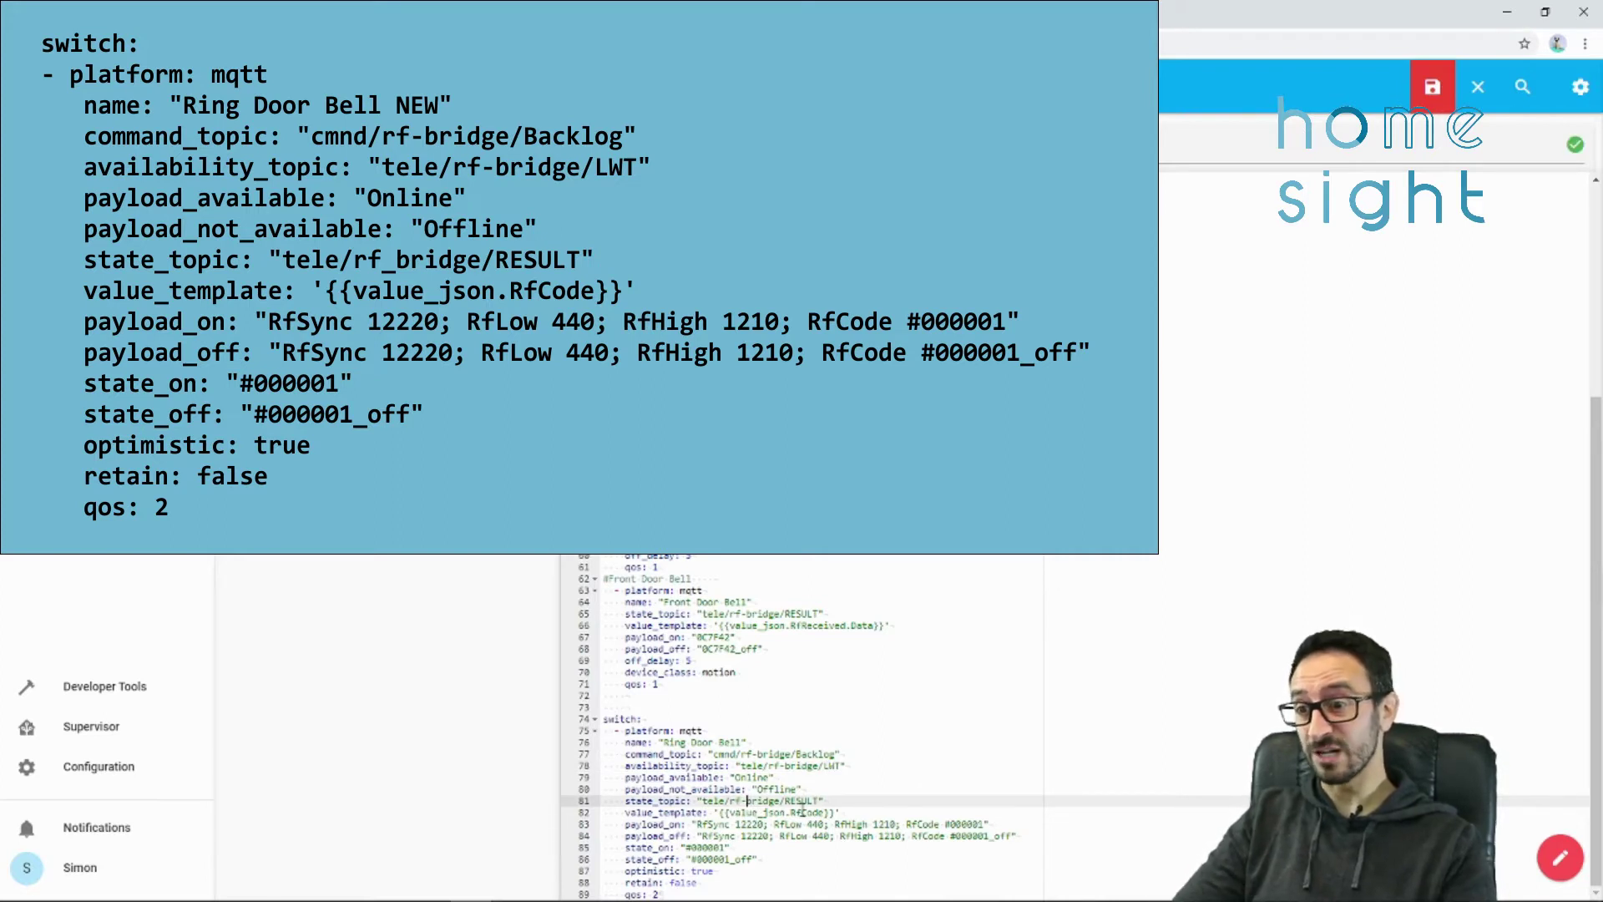
# - Add blank lines after qos: 2 and review the payload_on and payload_off lines
pyautogui.click(744, 892)
pyautogui.press('Return')
pyautogui.press('Return')
pyautogui.press('Return')
pyautogui.press('Return')
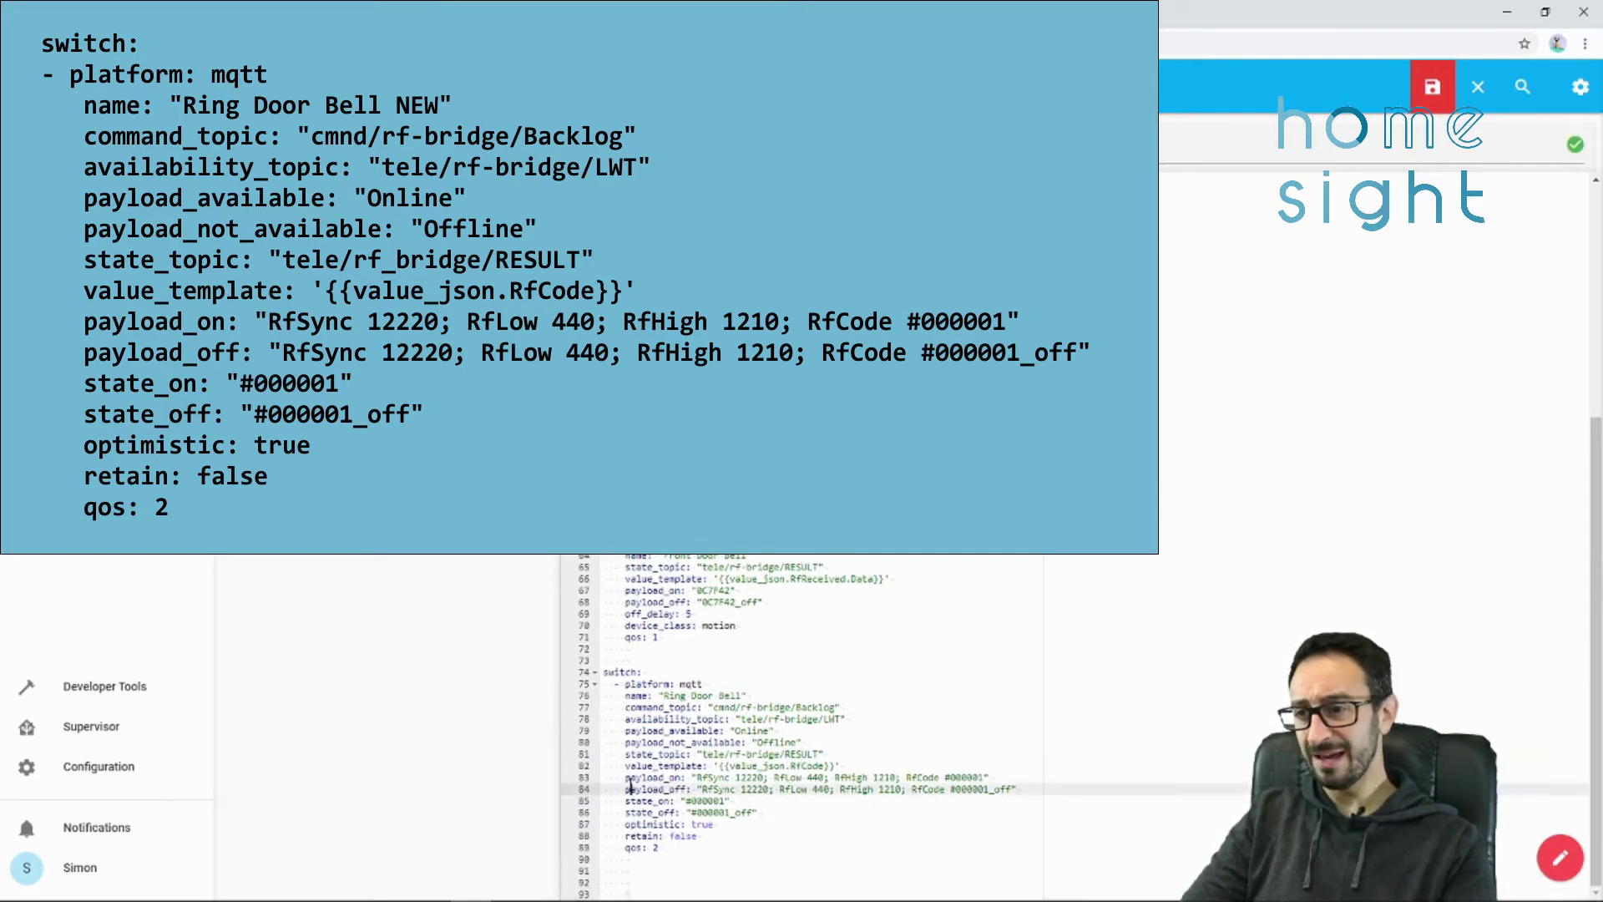
pyautogui.click(927, 777)
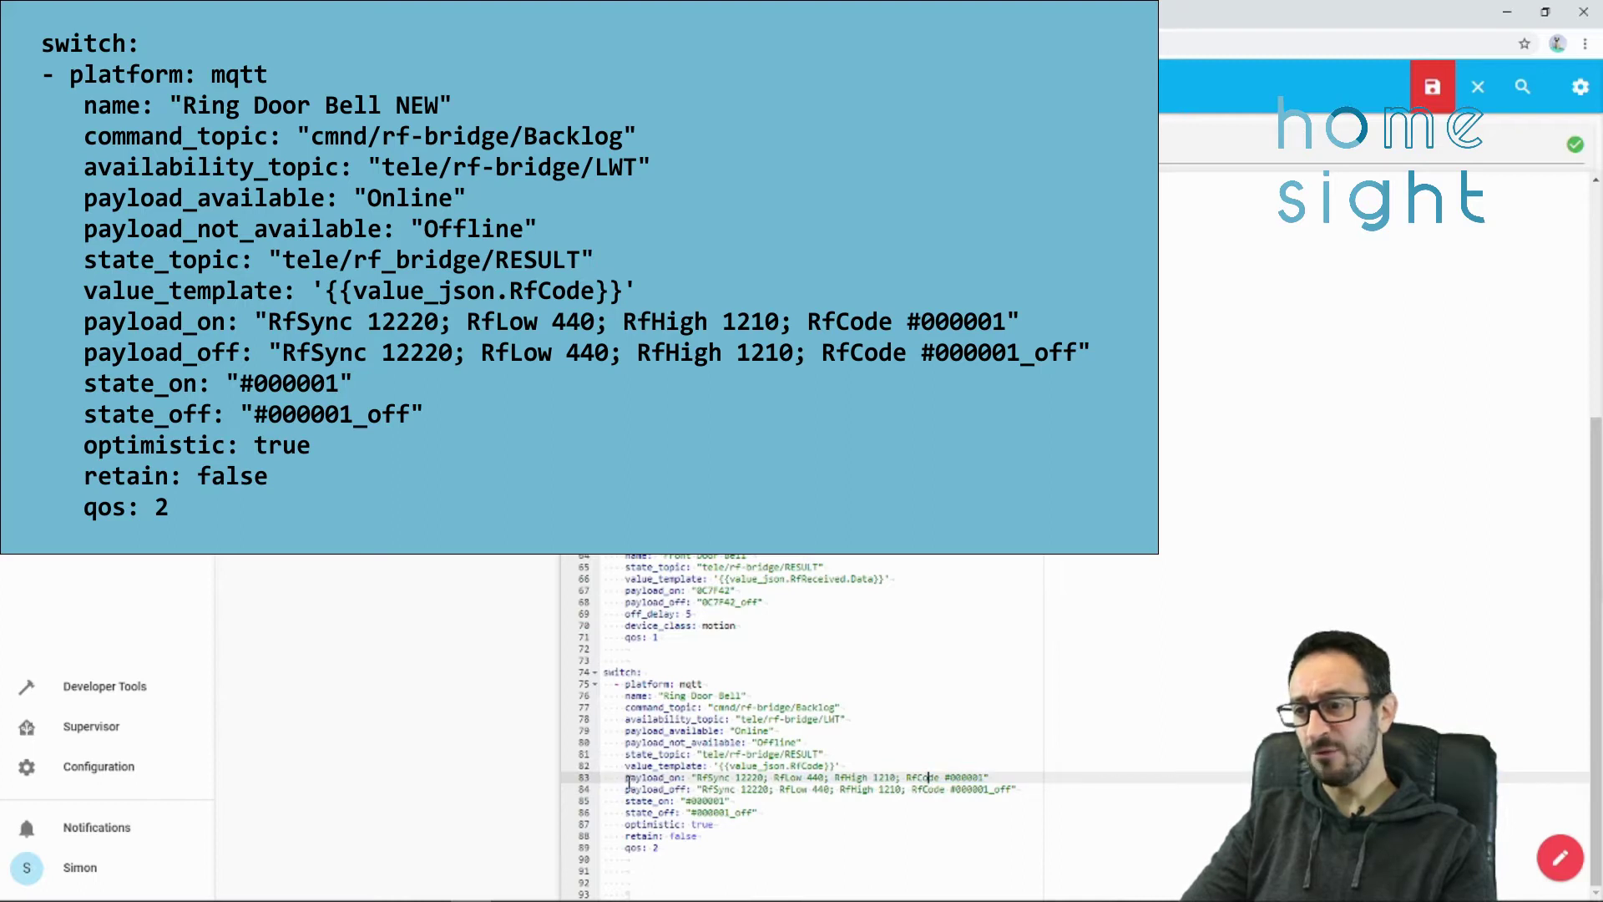
pyautogui.moveTo(627, 778); pyautogui.dragTo(984, 773)
pyautogui.click(1017, 789)
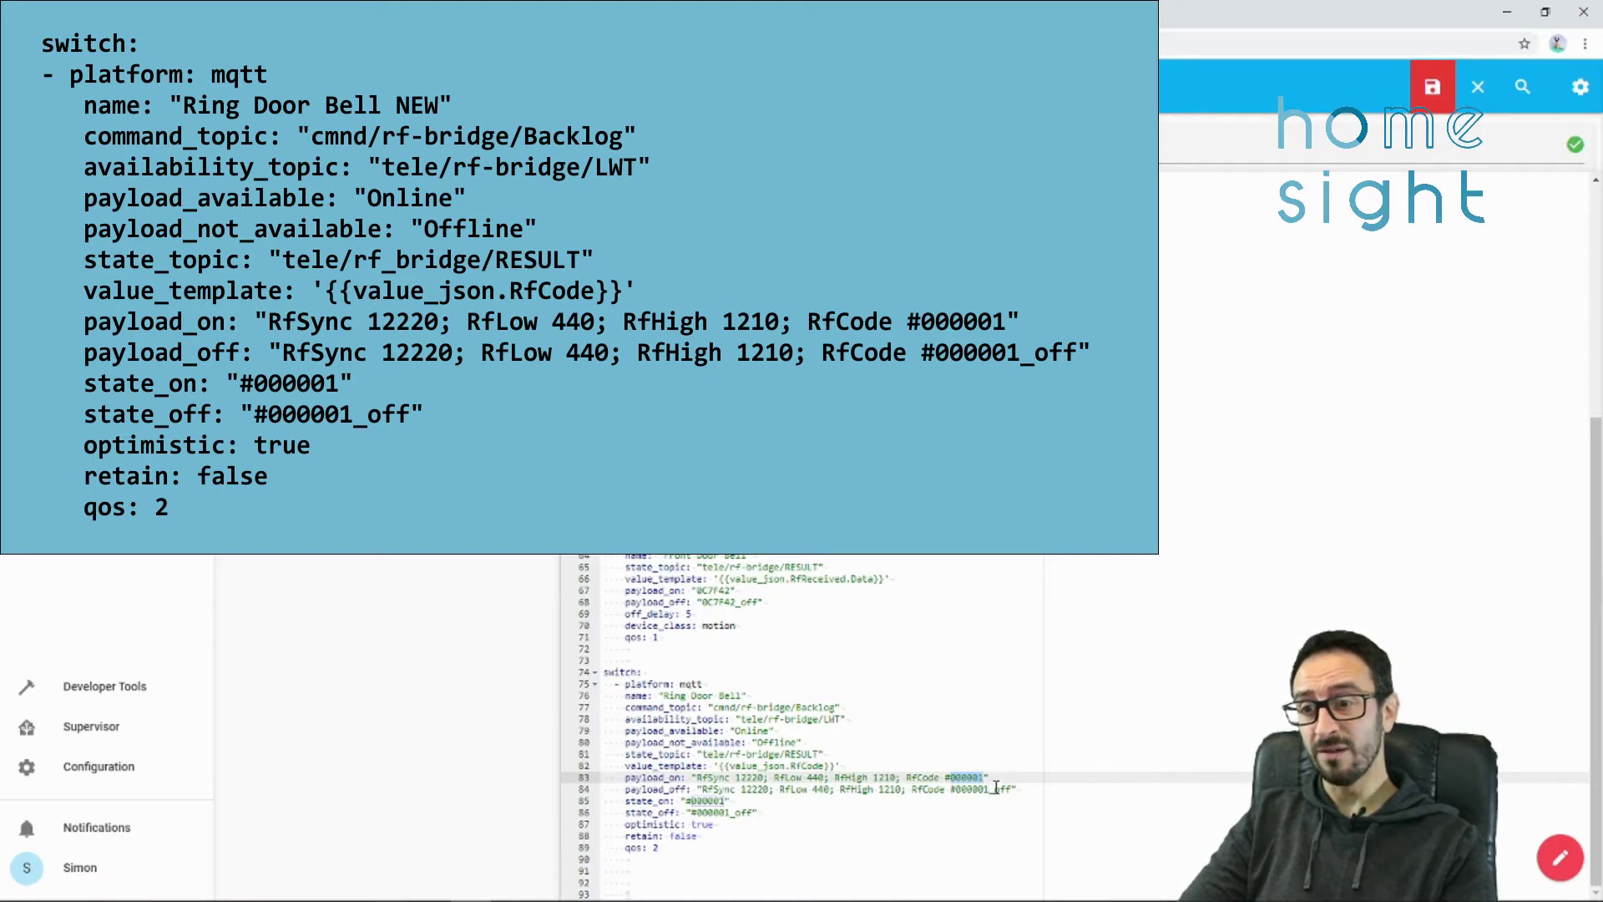
# - Check that payload_on/off codes #000001 and #000001_off match the state_on and state_off values
pyautogui.moveTo(1017, 788); pyautogui.dragTo(619, 789)
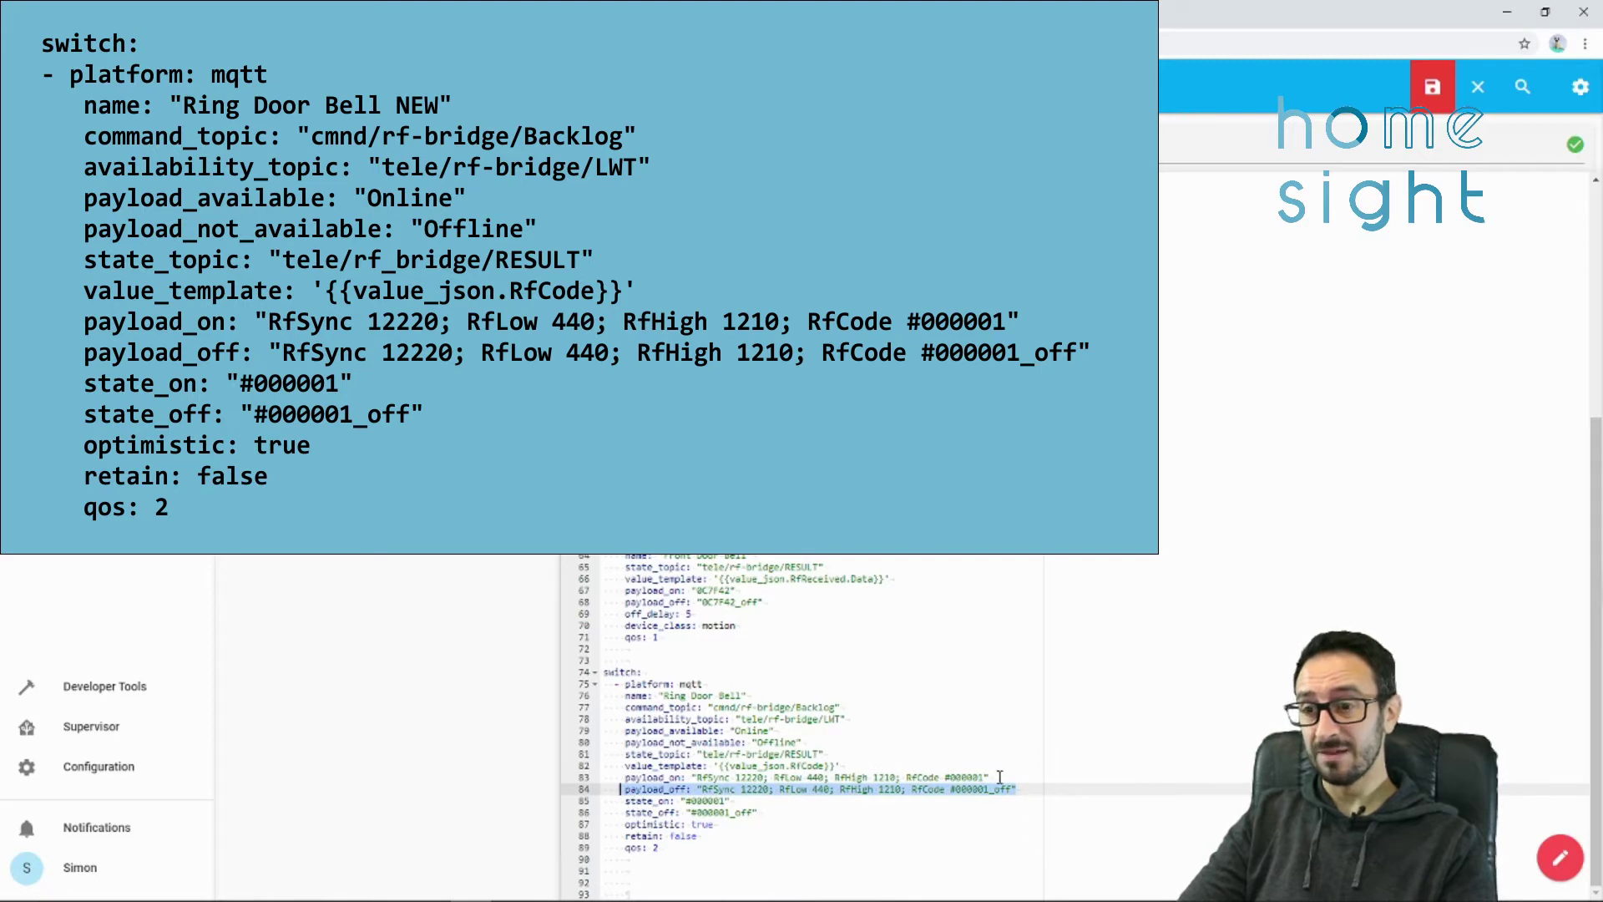
pyautogui.moveTo(999, 777); pyautogui.dragTo(630, 777)
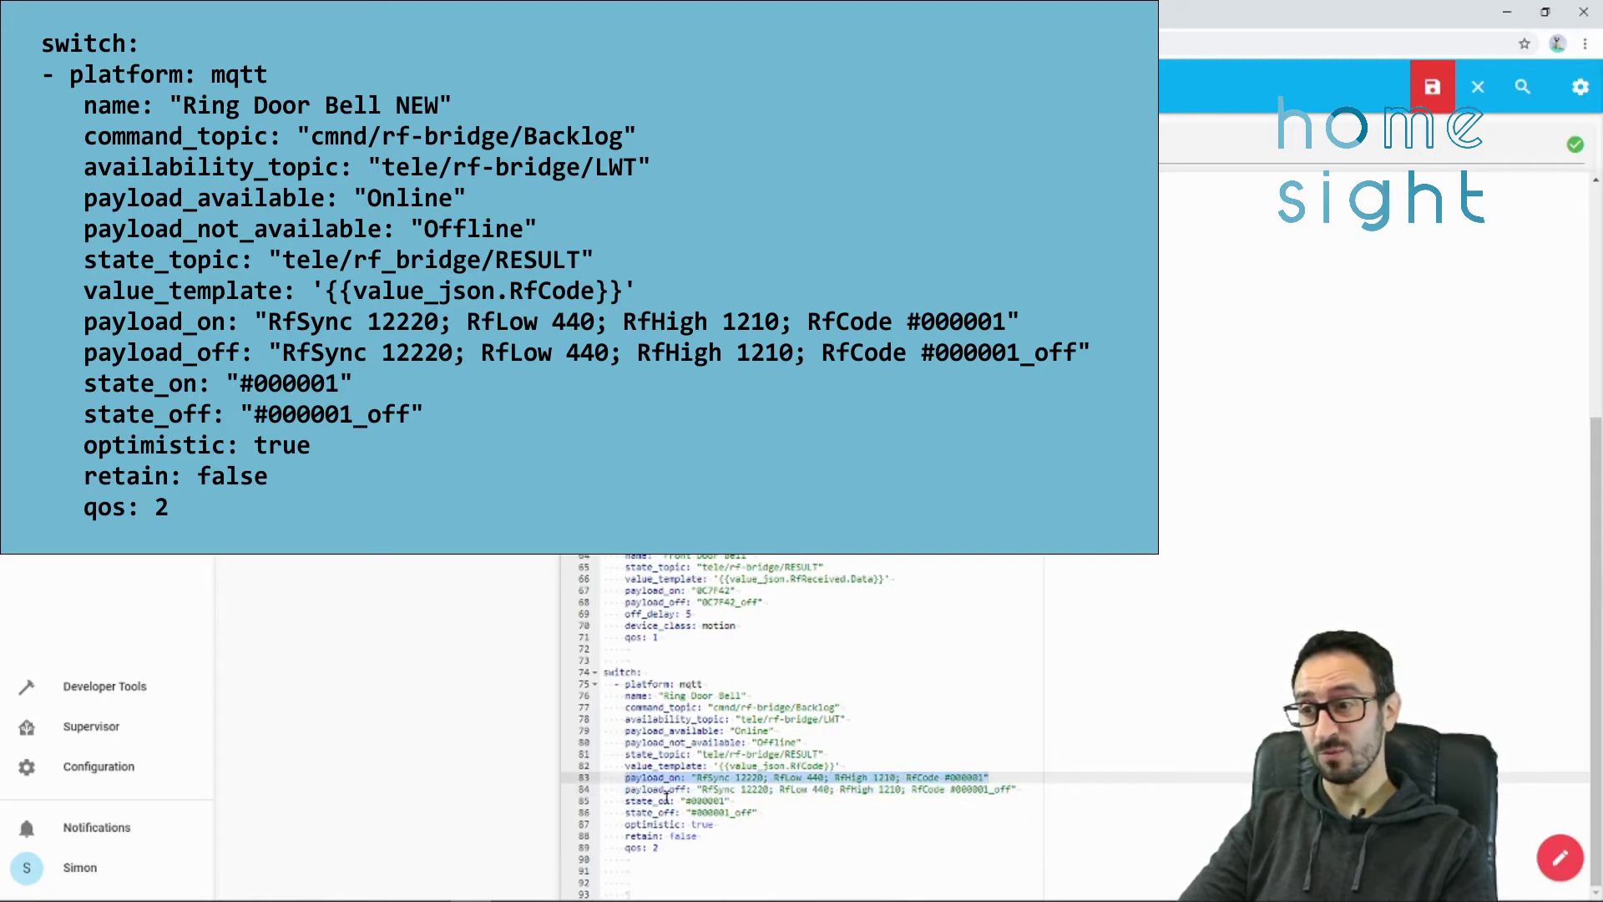
pyautogui.moveTo(732, 800); pyautogui.dragTo(698, 801)
pyautogui.moveTo(999, 777); pyautogui.dragTo(925, 777)
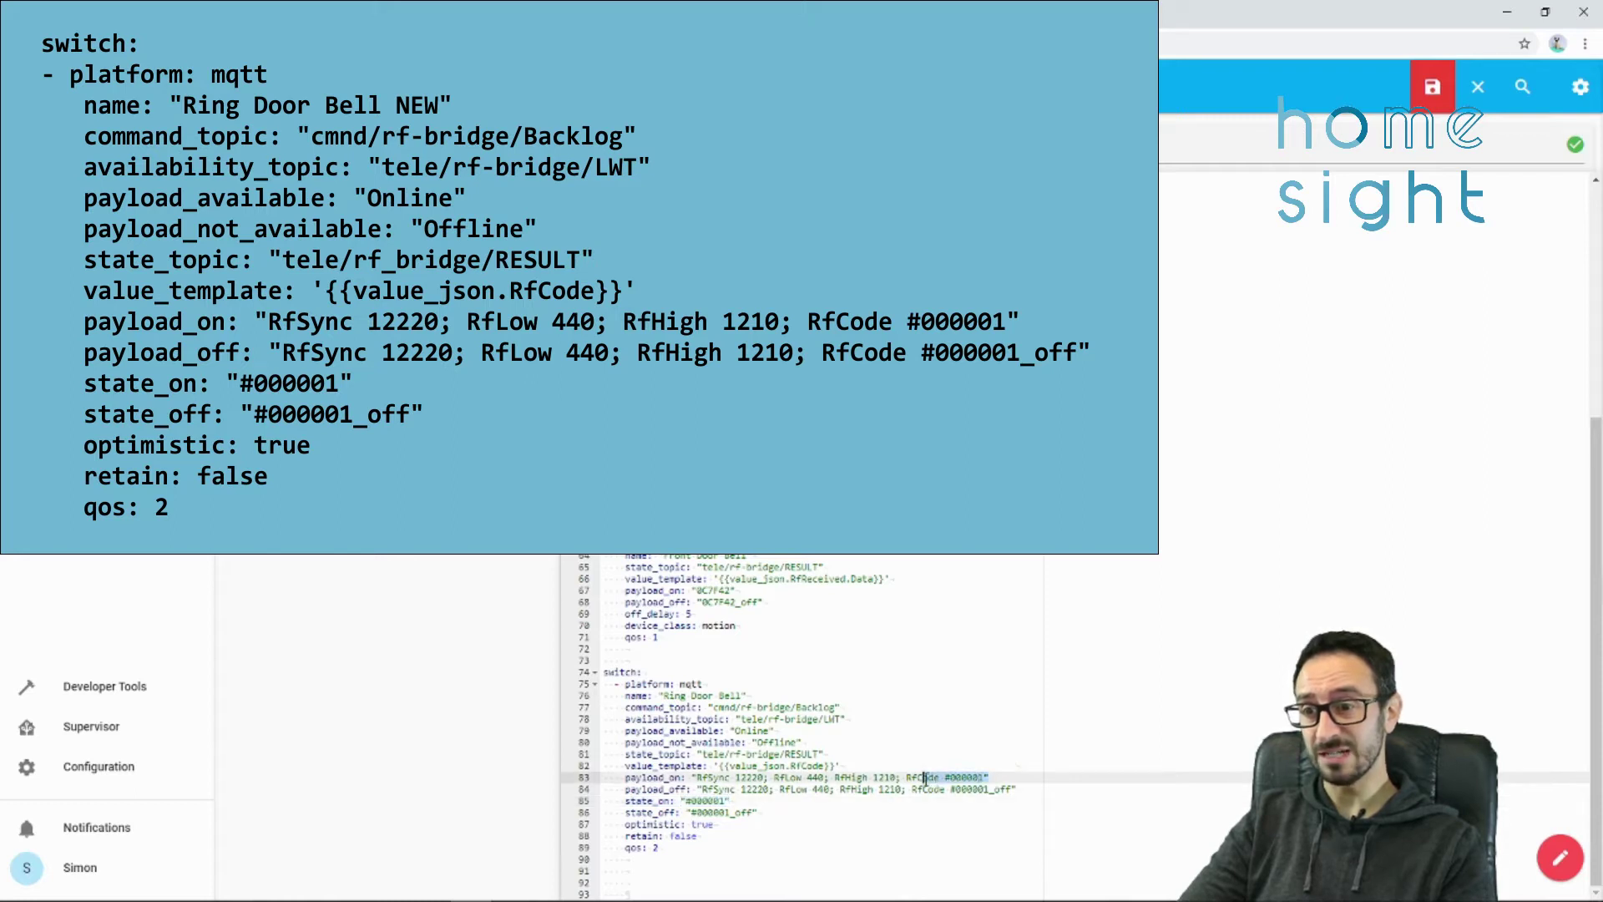
pyautogui.moveTo(732, 800); pyautogui.dragTo(690, 813)
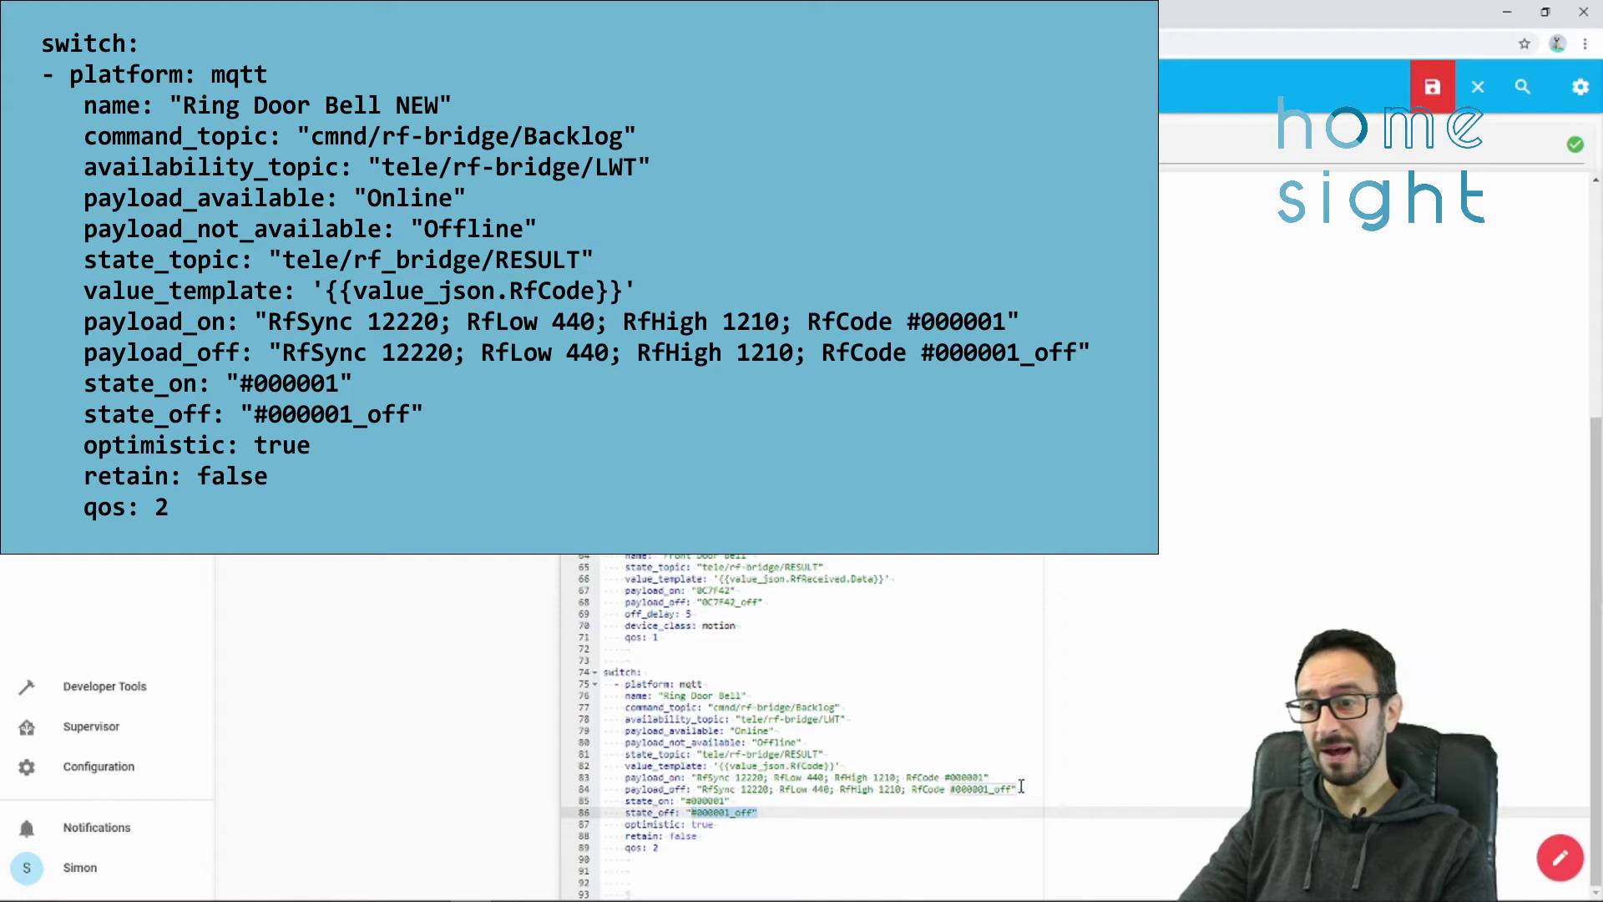
pyautogui.moveTo(1018, 789); pyautogui.dragTo(950, 789)
pyautogui.click(839, 812)
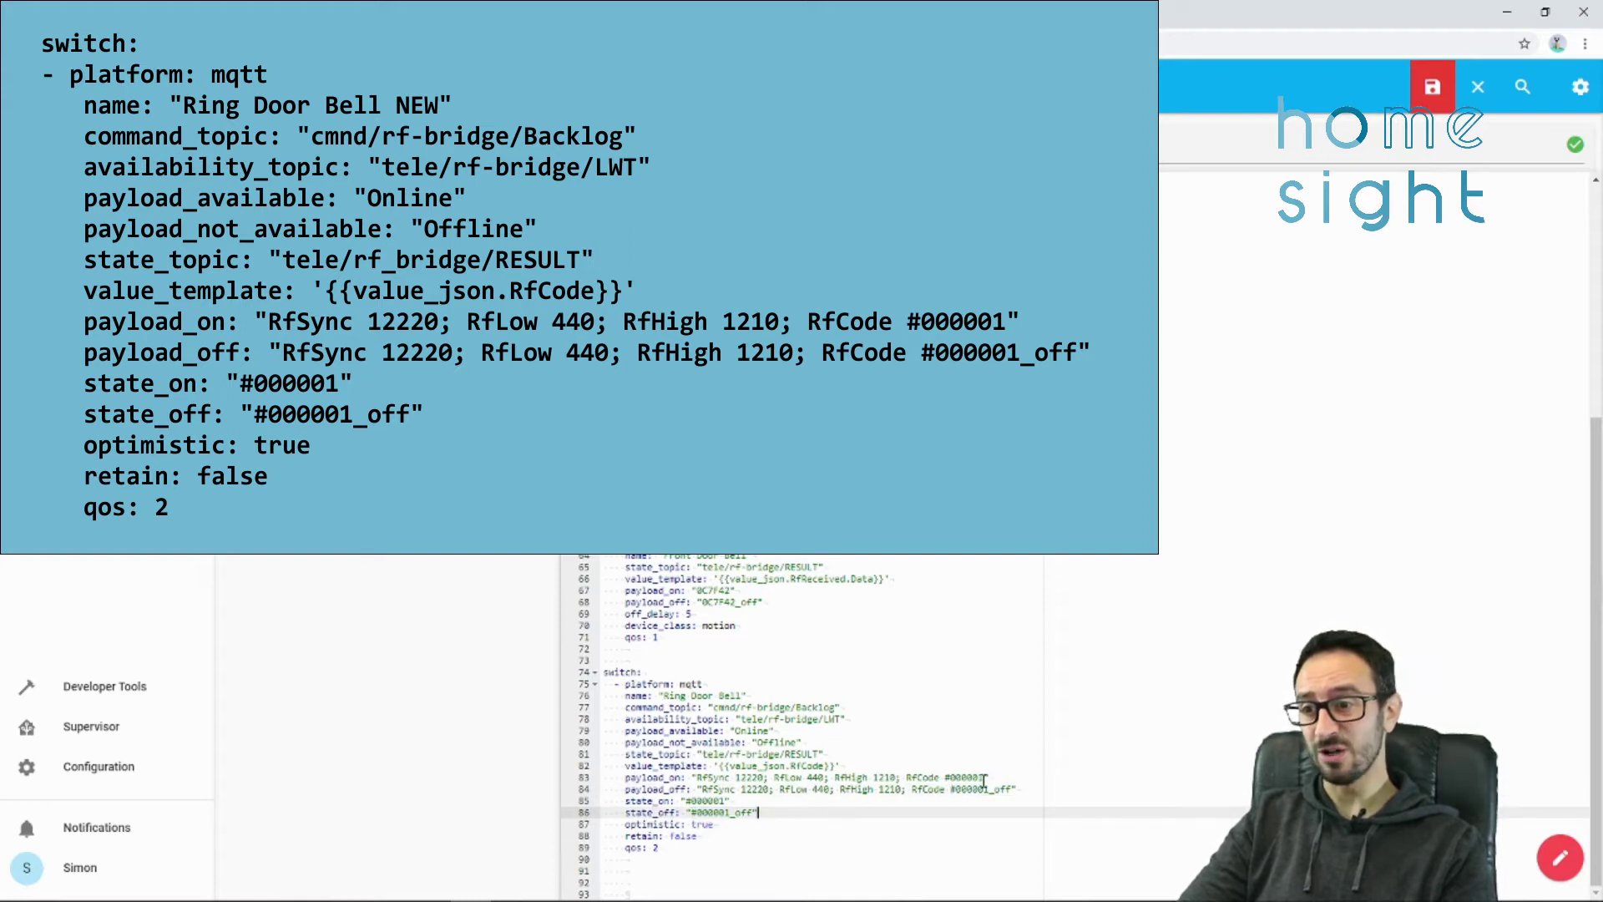
pyautogui.click(946, 777)
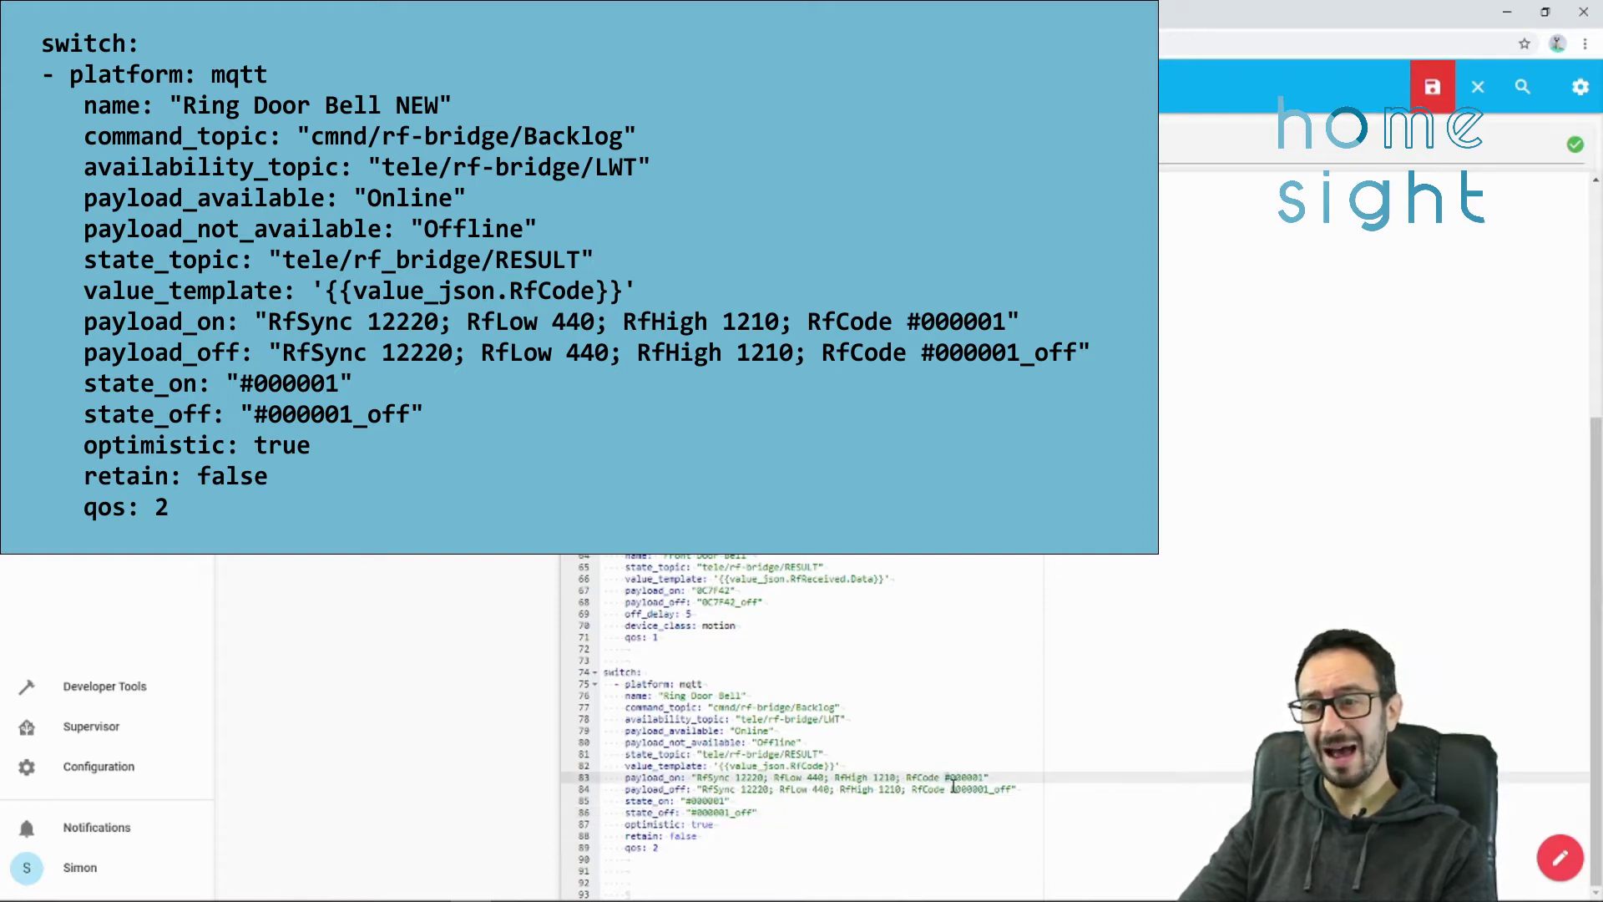
pyautogui.click(952, 789)
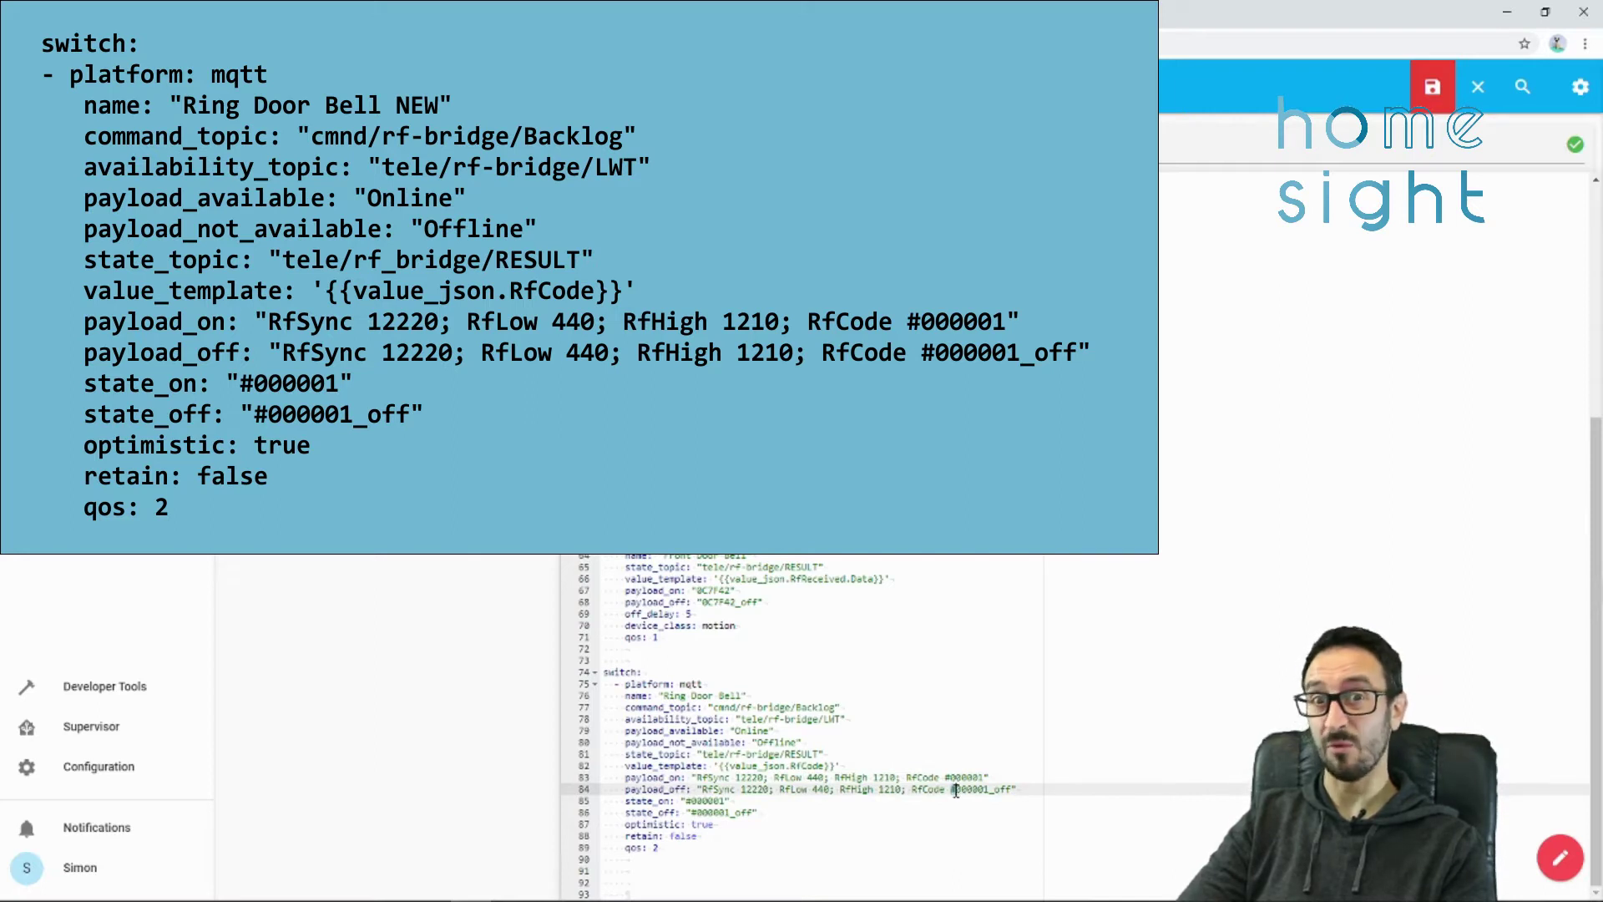
# - Review the optimistic: true, retain: false and qos: 2 settings
pyautogui.moveTo(741, 824); pyautogui.dragTo(652, 824)
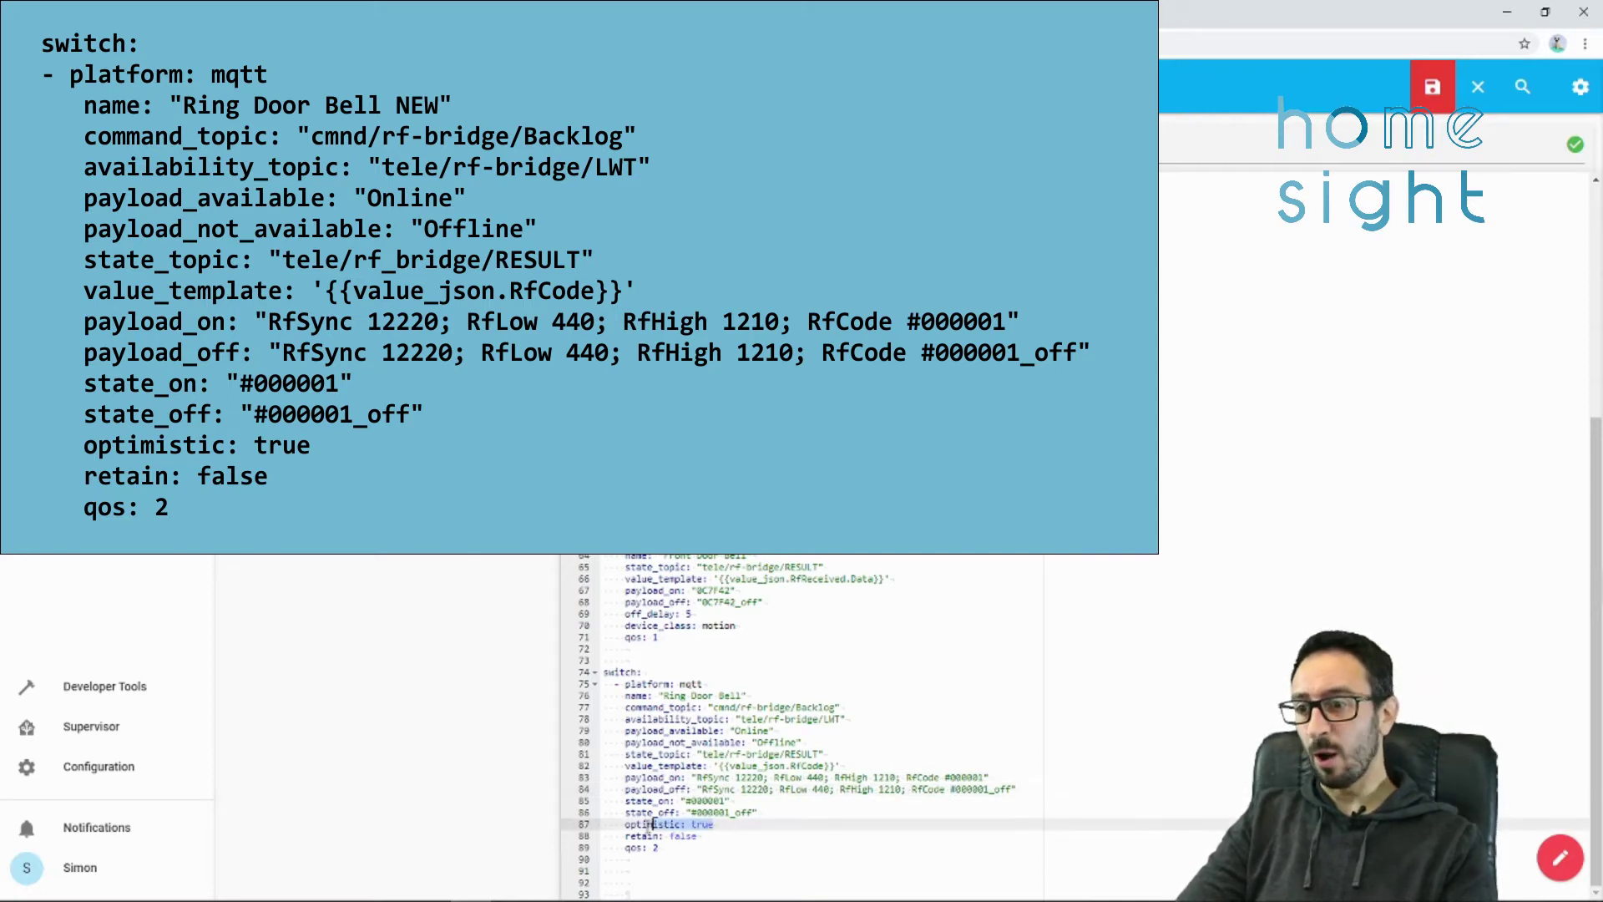
pyautogui.click(698, 835)
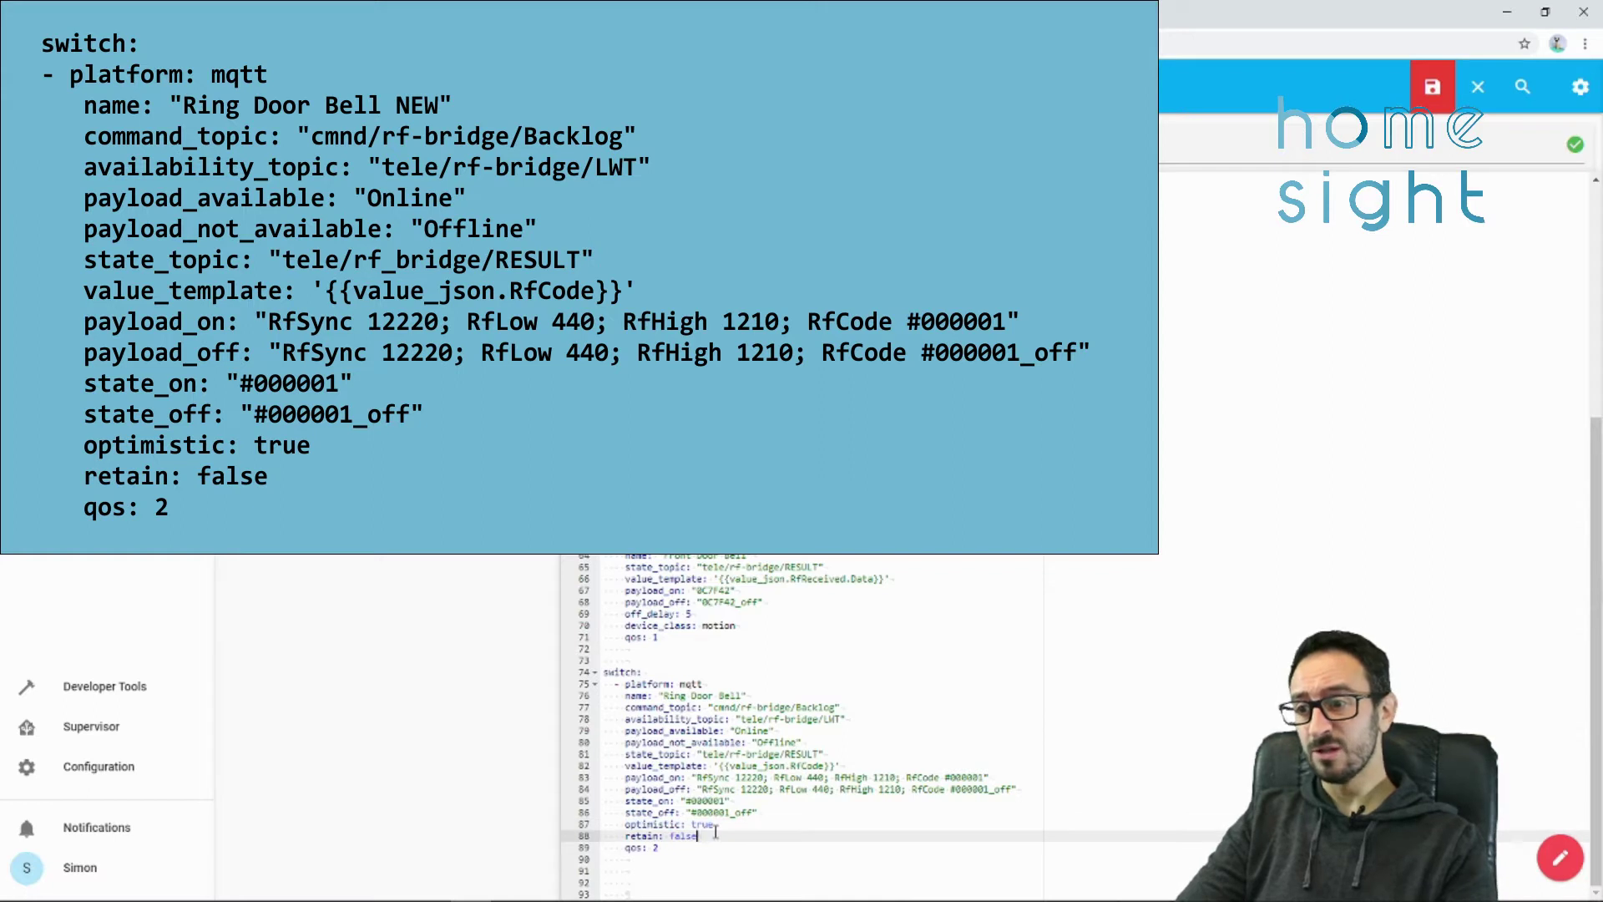
pyautogui.moveTo(730, 836); pyautogui.dragTo(646, 836)
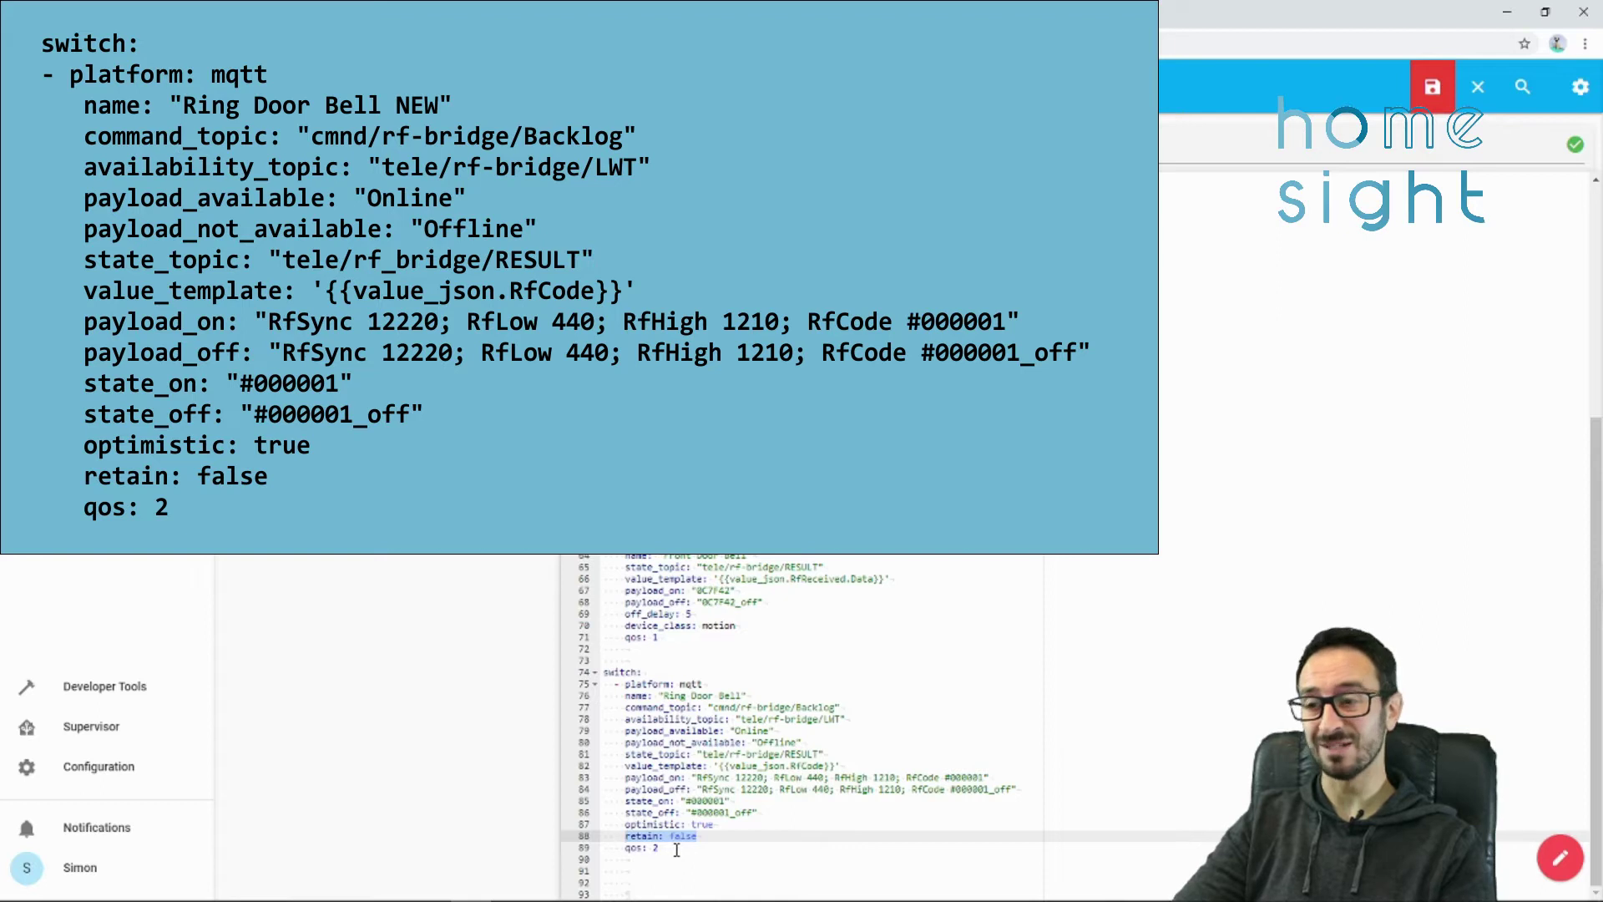
pyautogui.moveTo(676, 849); pyautogui.dragTo(615, 847)
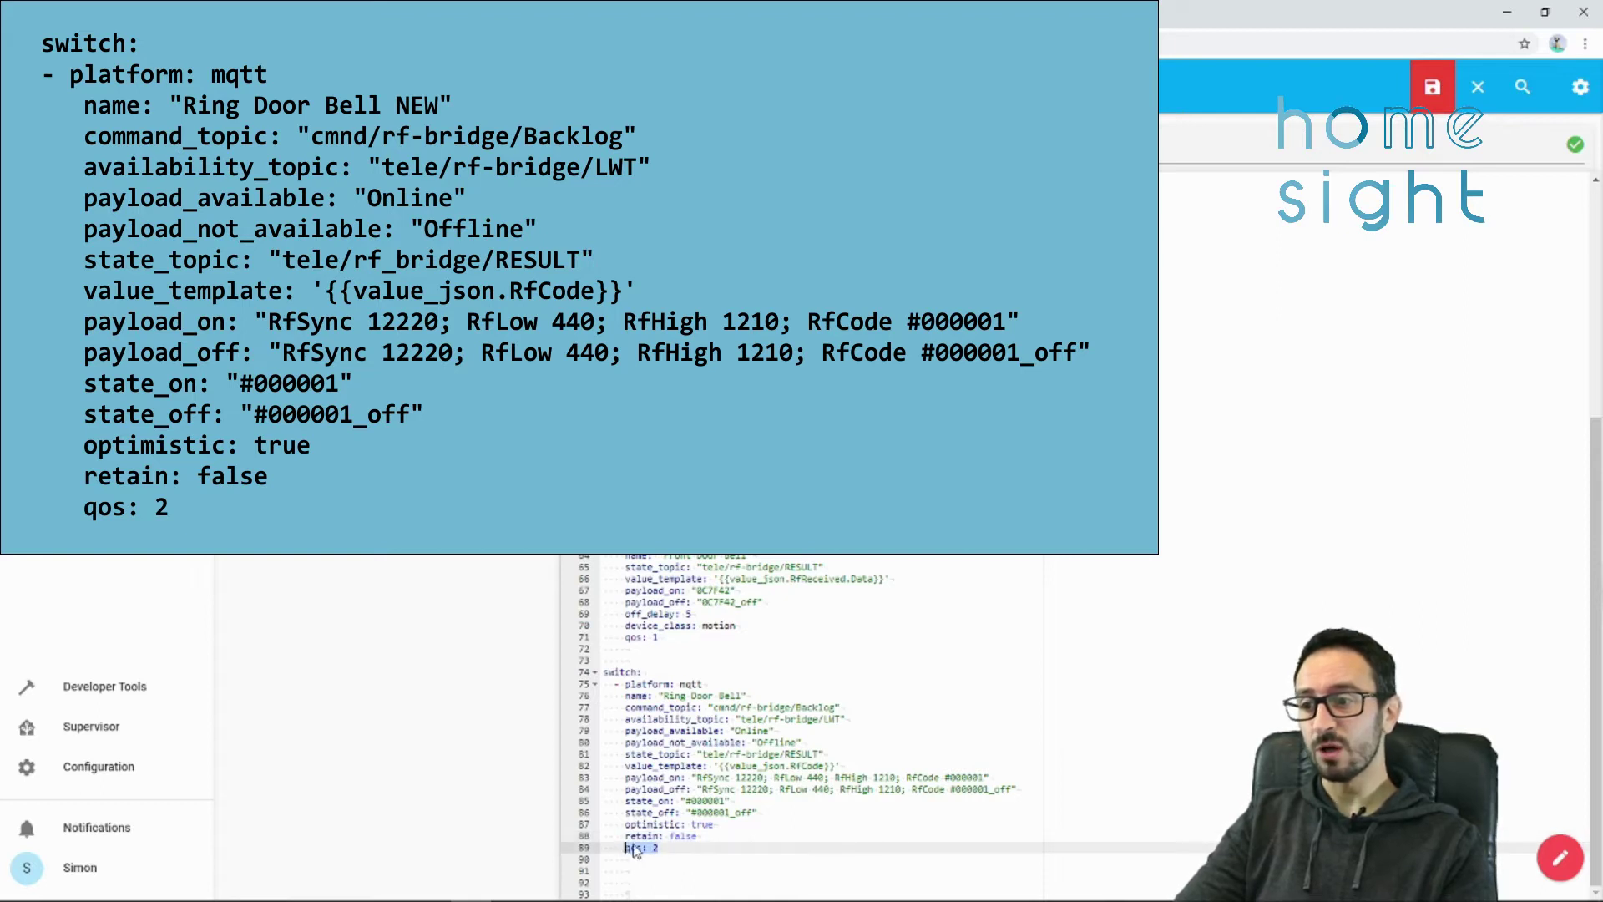
pyautogui.click(680, 848)
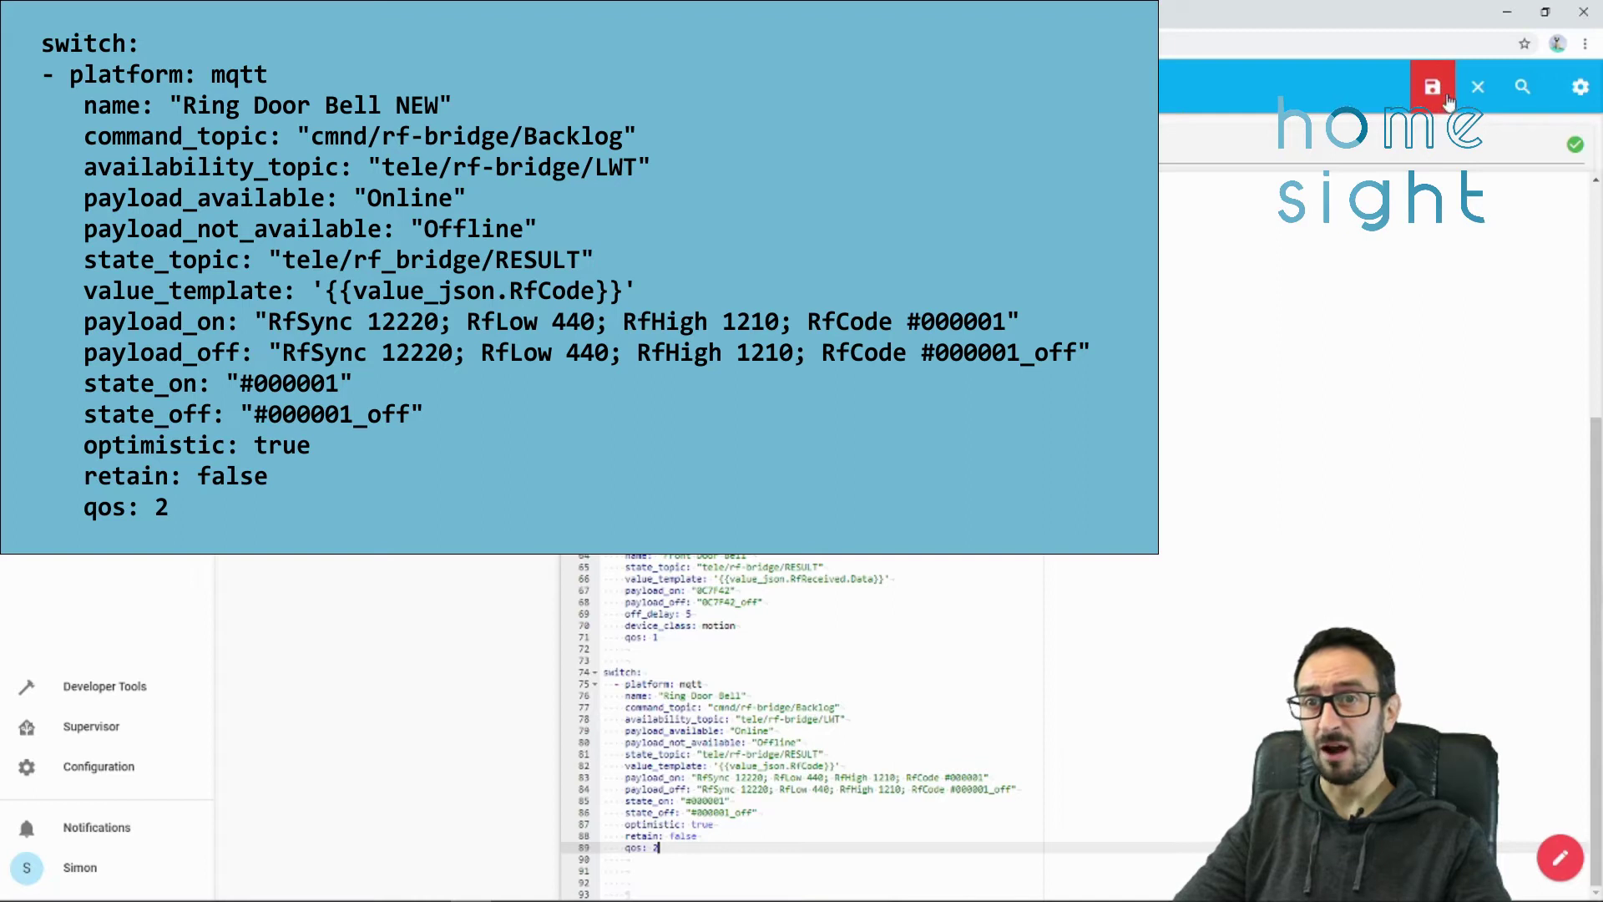
# - Save configuration.yaml, pass Check Configuration in Server Controls, restart, and return to Overview
pyautogui.hotkey('ctrl', 's')
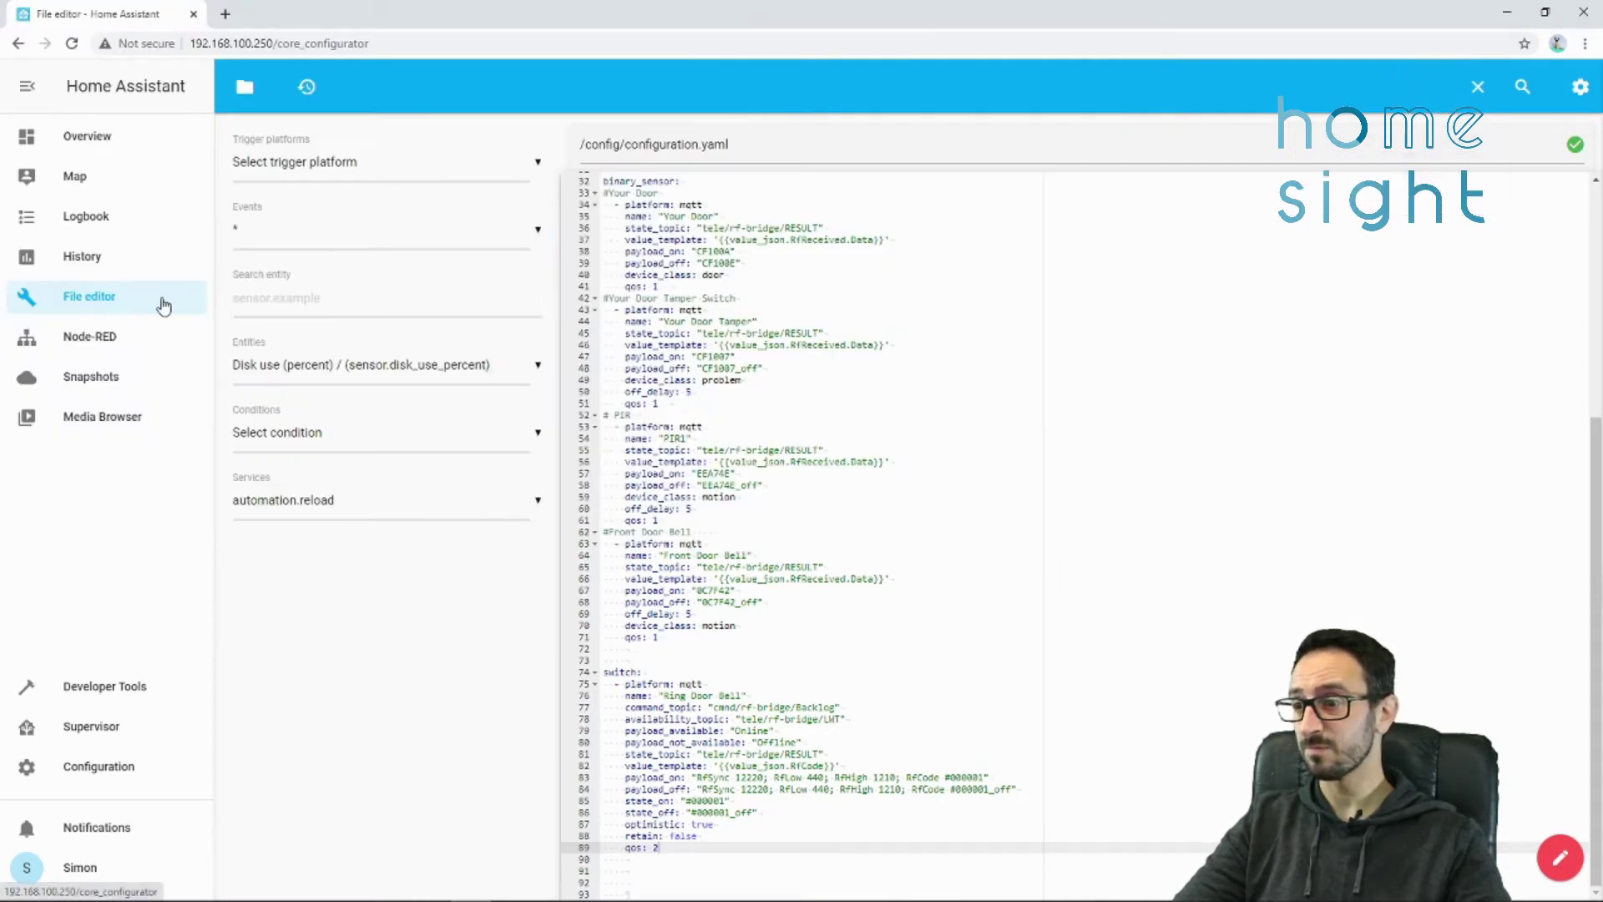
pyautogui.click(79, 765)
pyautogui.scroll(-4, 737, 603)
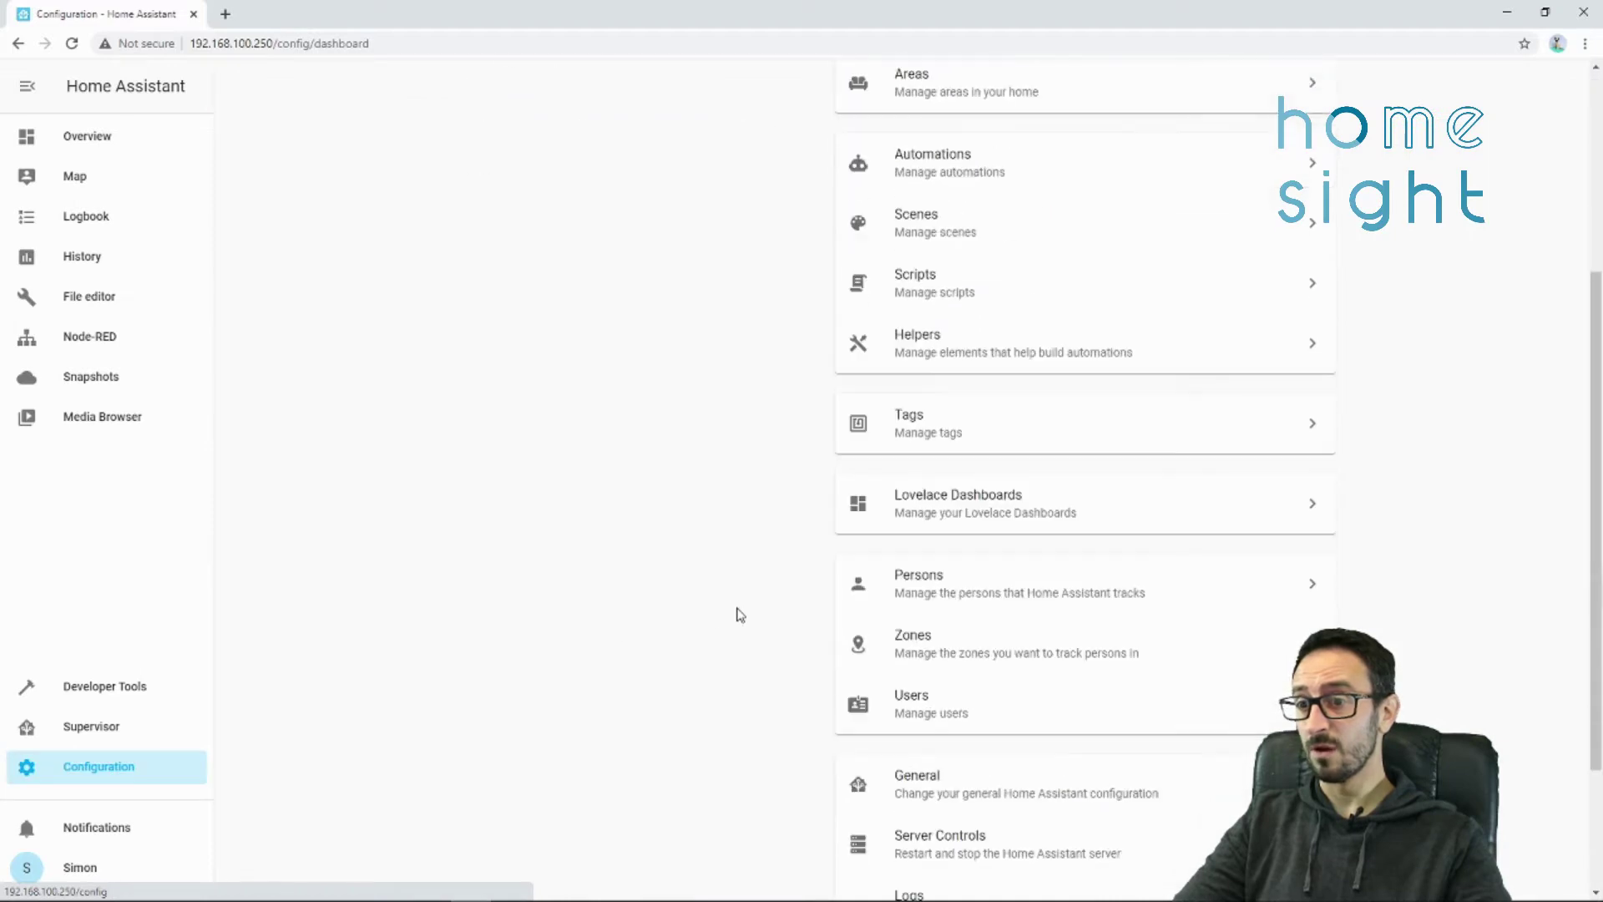
pyautogui.click(972, 833)
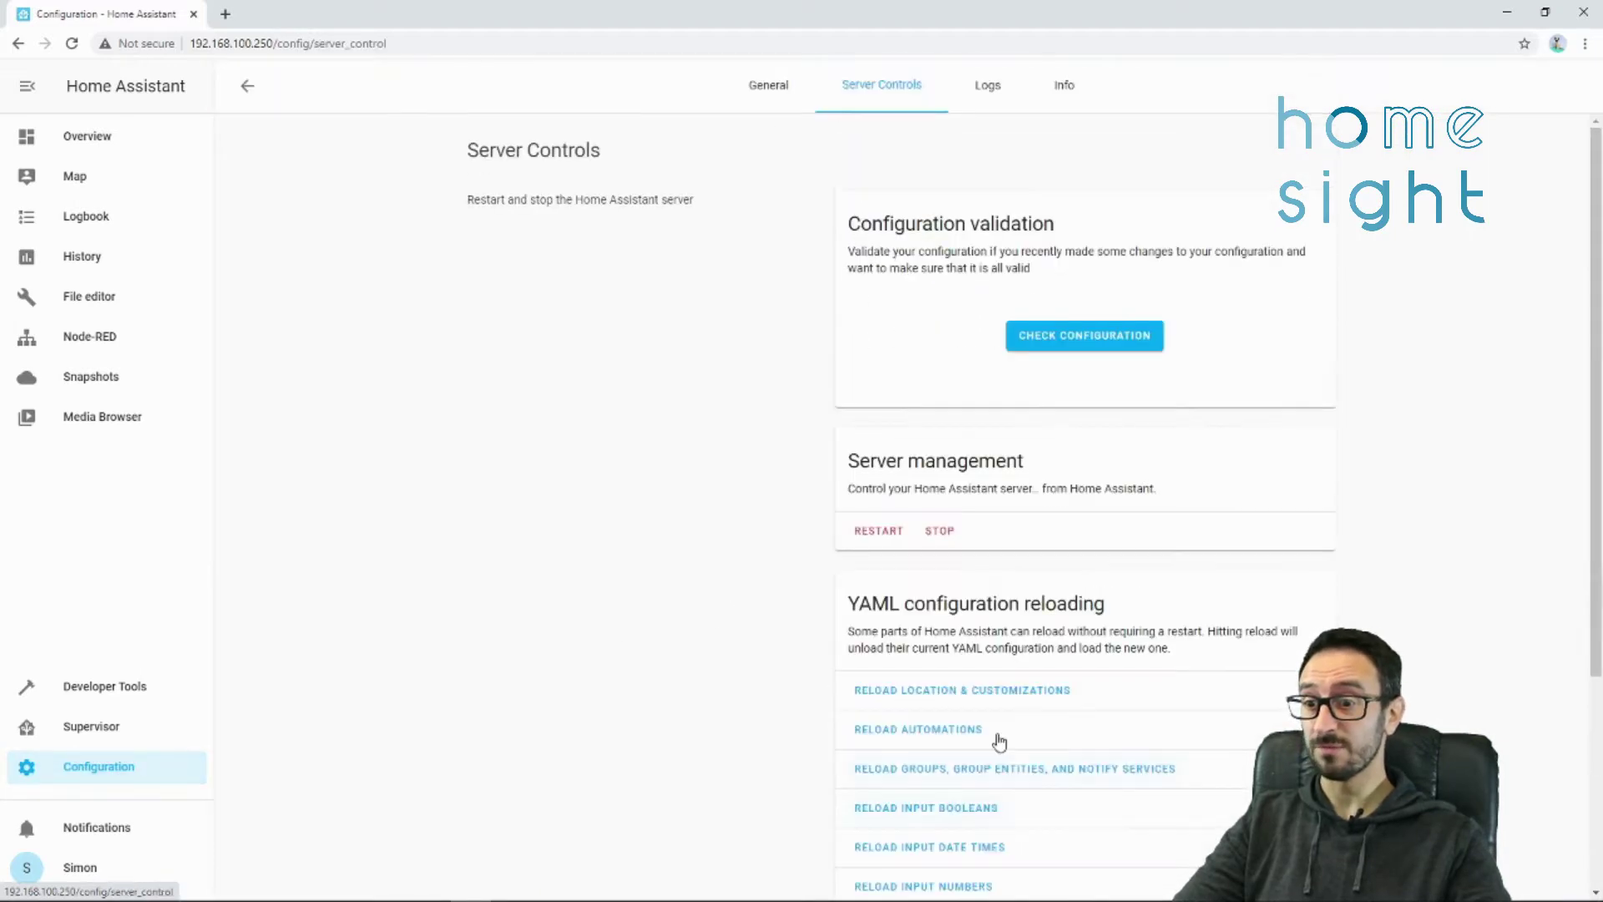
pyautogui.click(1043, 337)
pyautogui.click(886, 538)
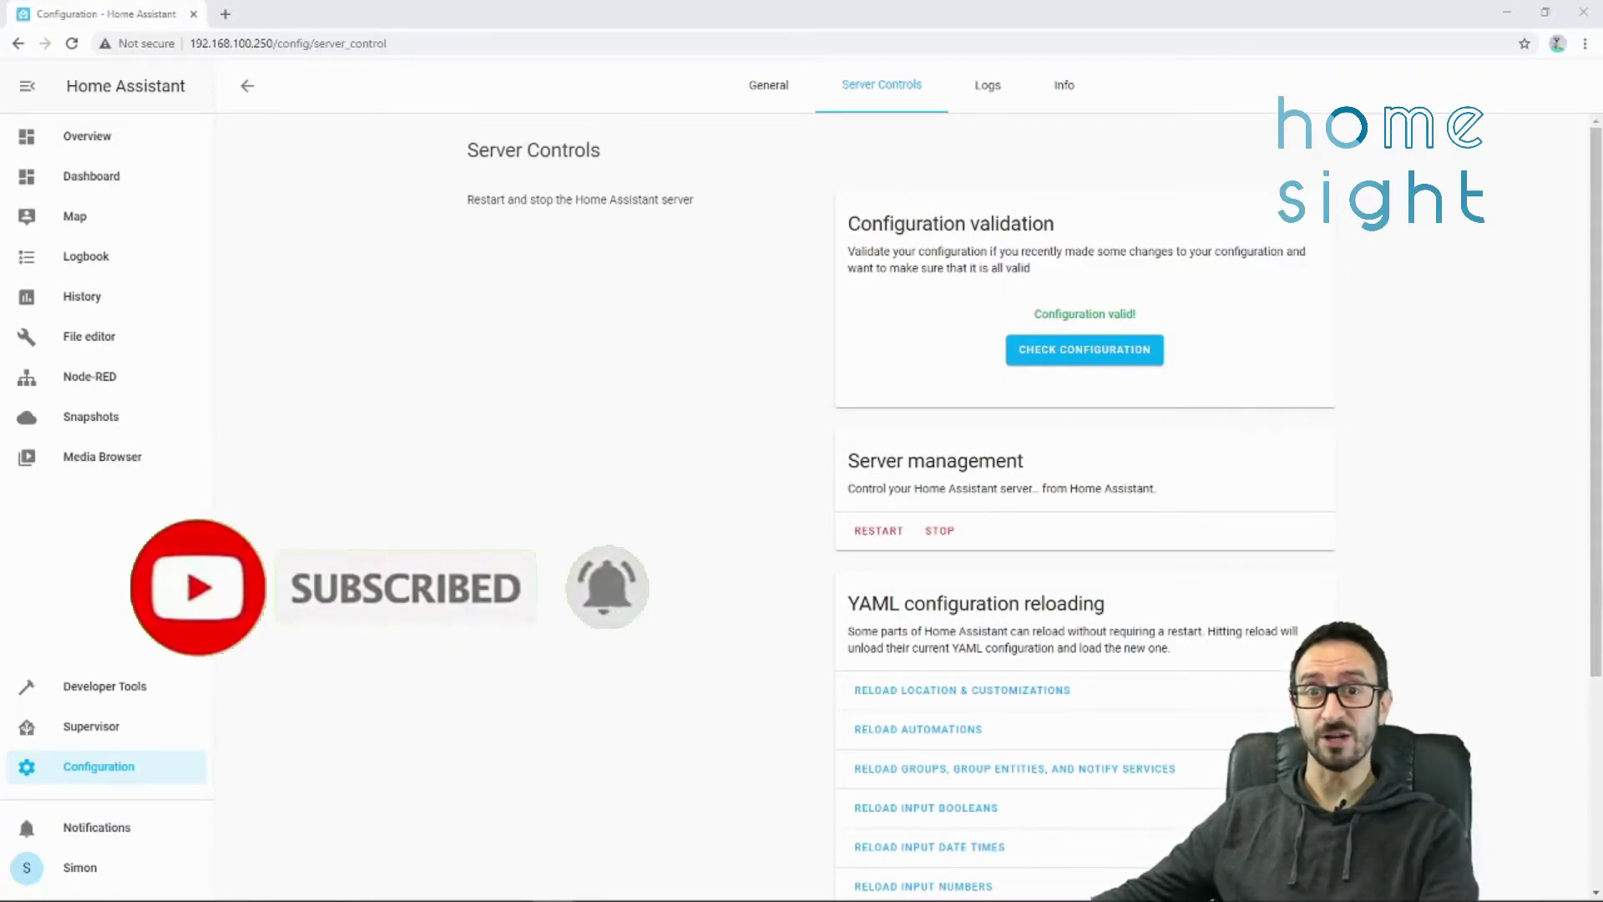
pyautogui.click(121, 138)
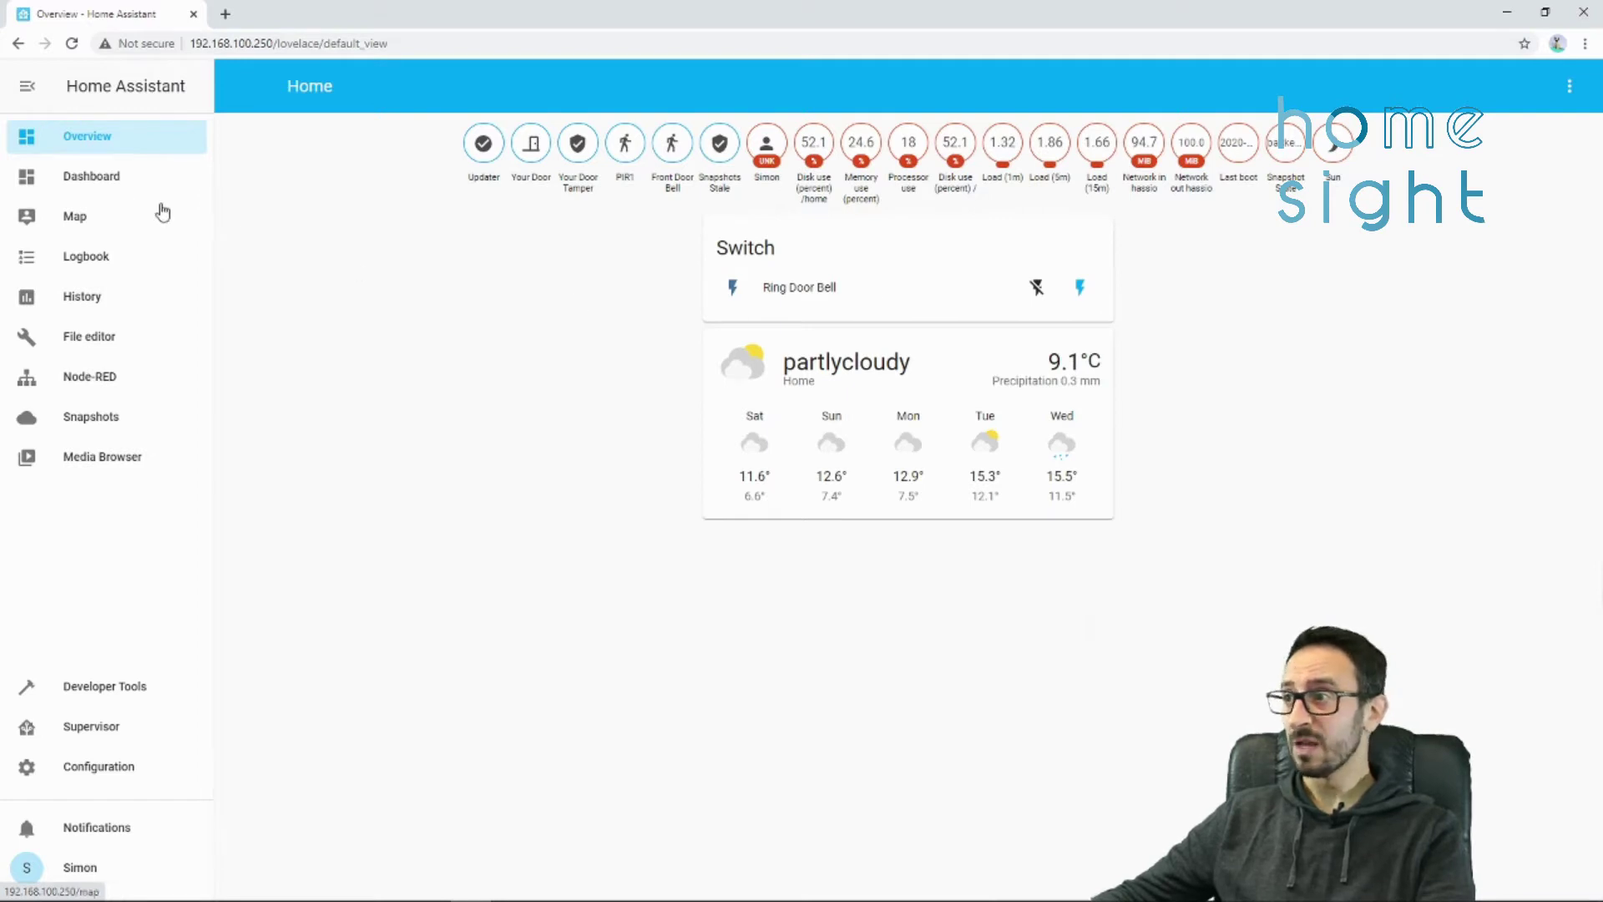
# - Edit the Door Bell dashboard and add a button card for switch.ring_door_bell
pyautogui.click(123, 184)
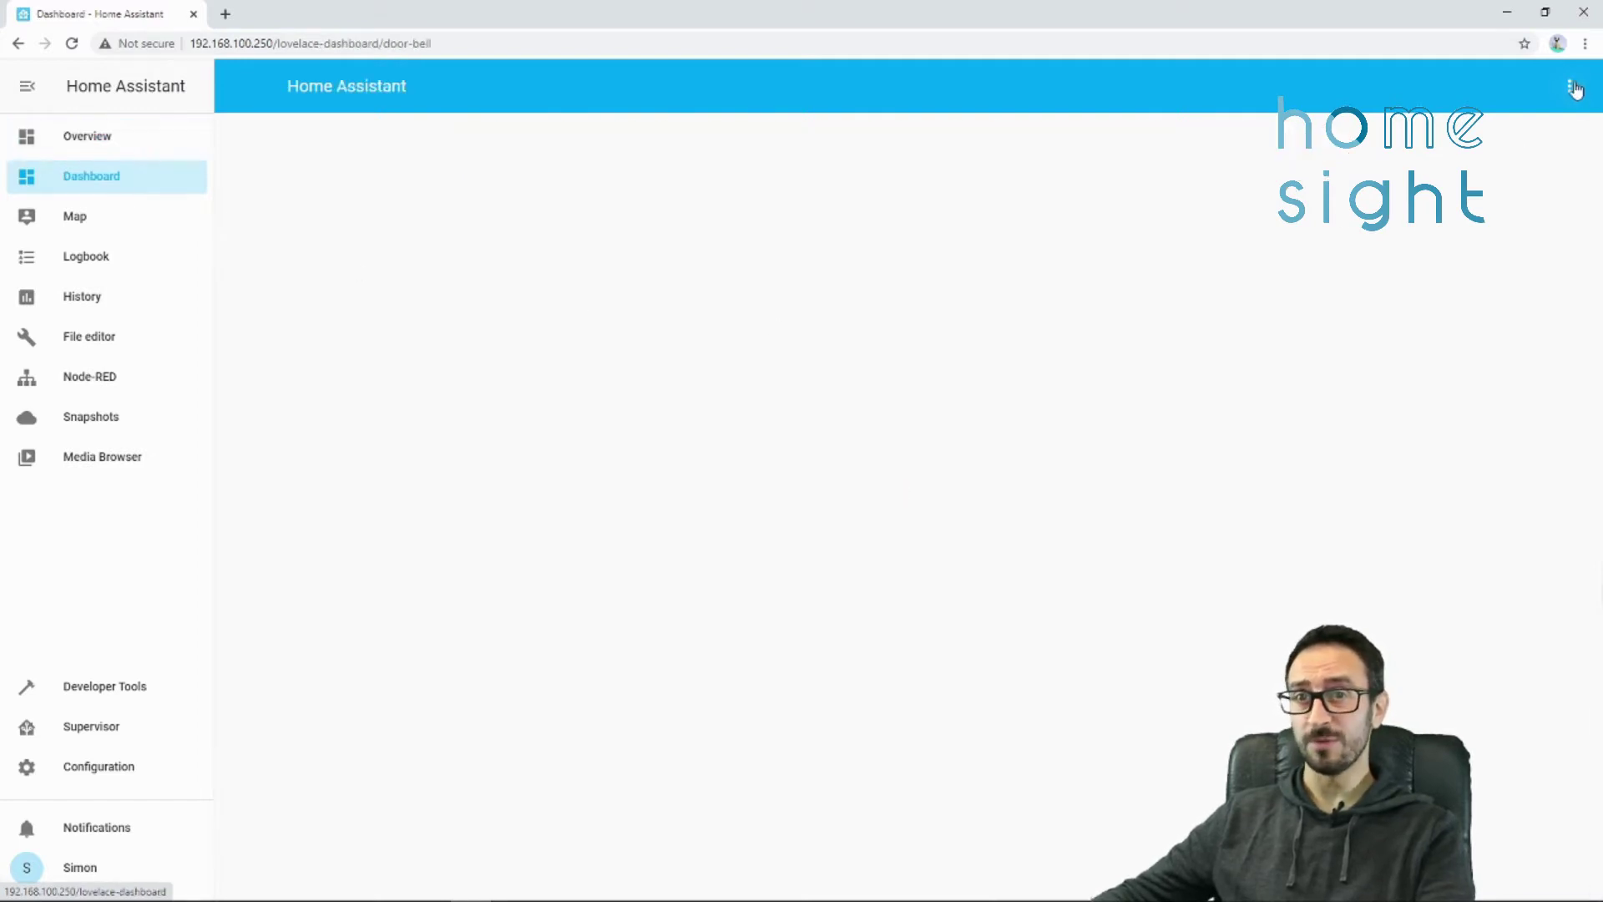
pyautogui.click(1570, 86)
pyautogui.click(1550, 136)
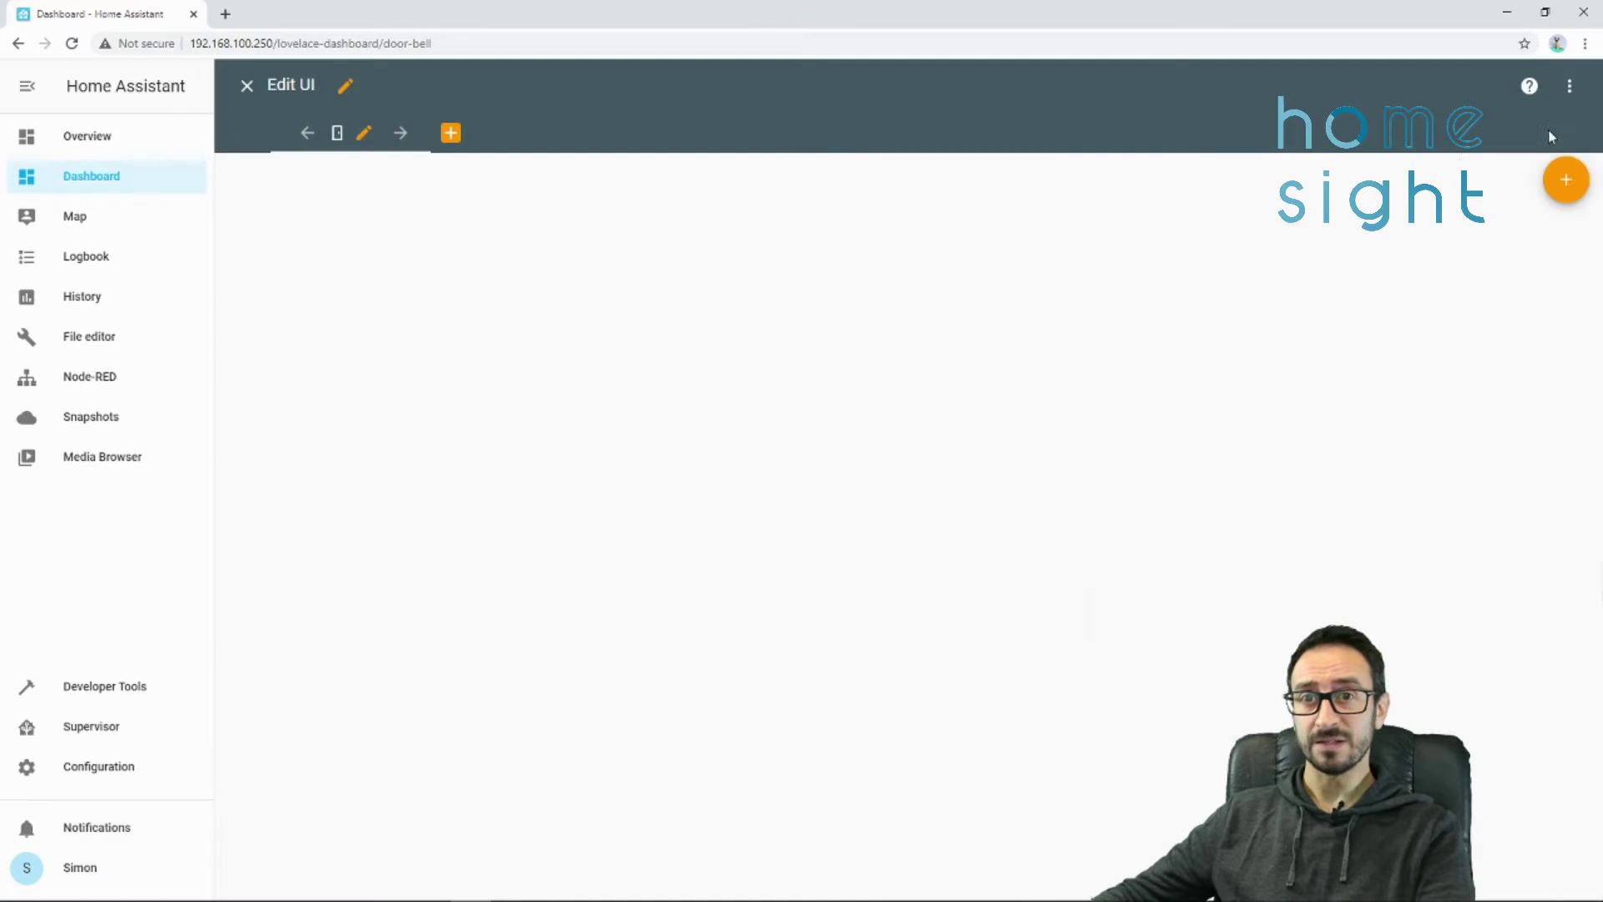
pyautogui.click(1564, 194)
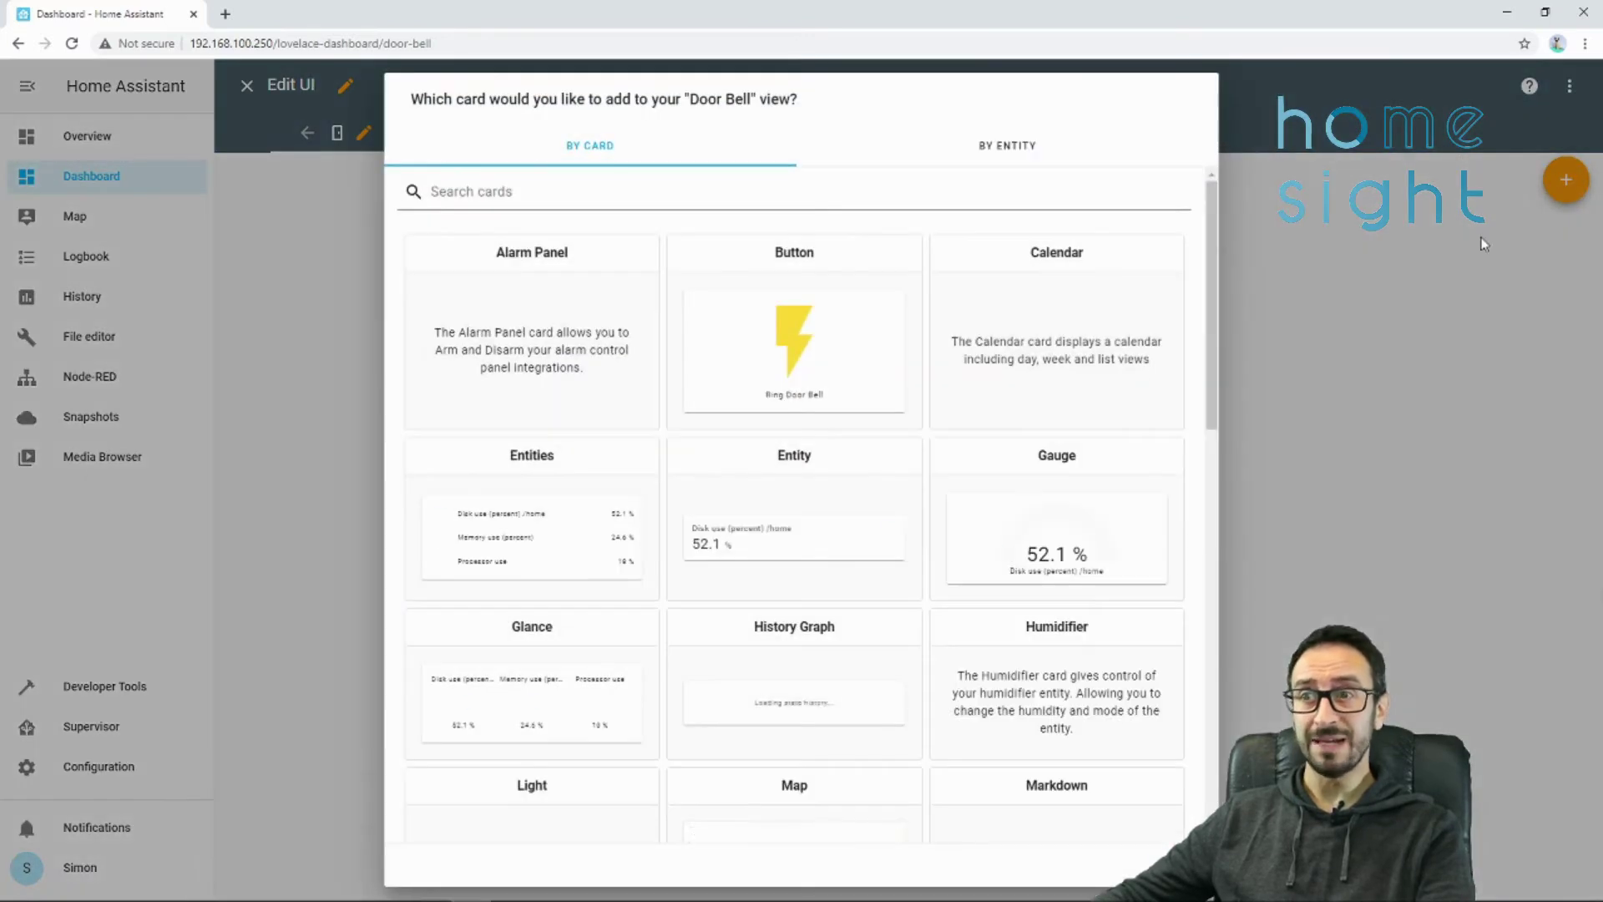
pyautogui.click(846, 347)
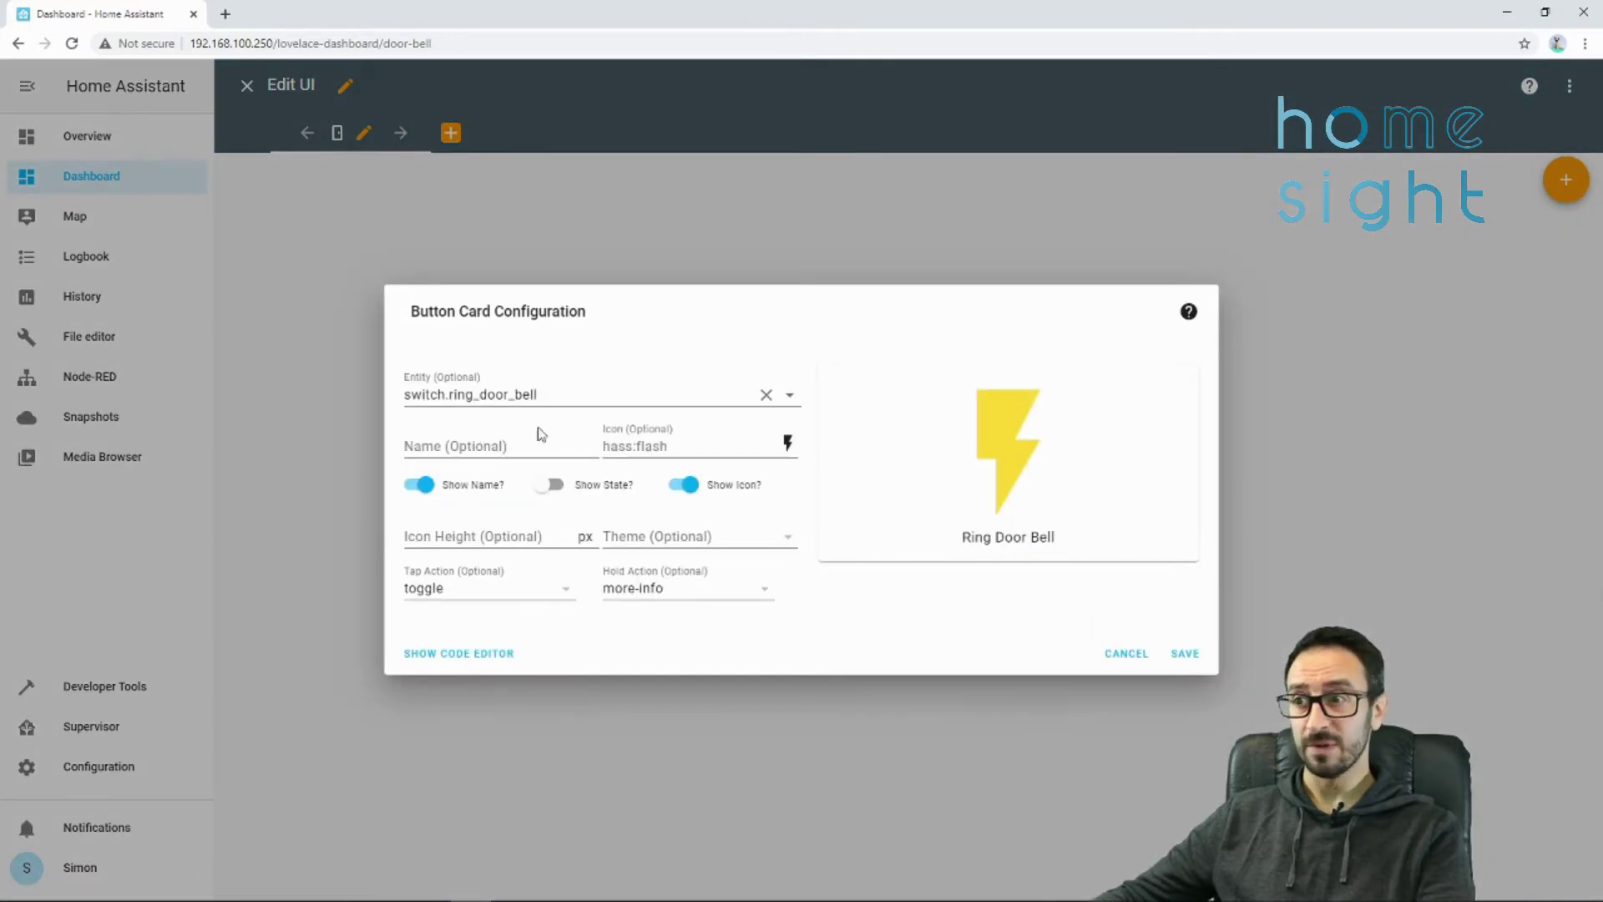
pyautogui.moveTo(560, 396); pyautogui.dragTo(357, 403)
pyautogui.click(571, 393)
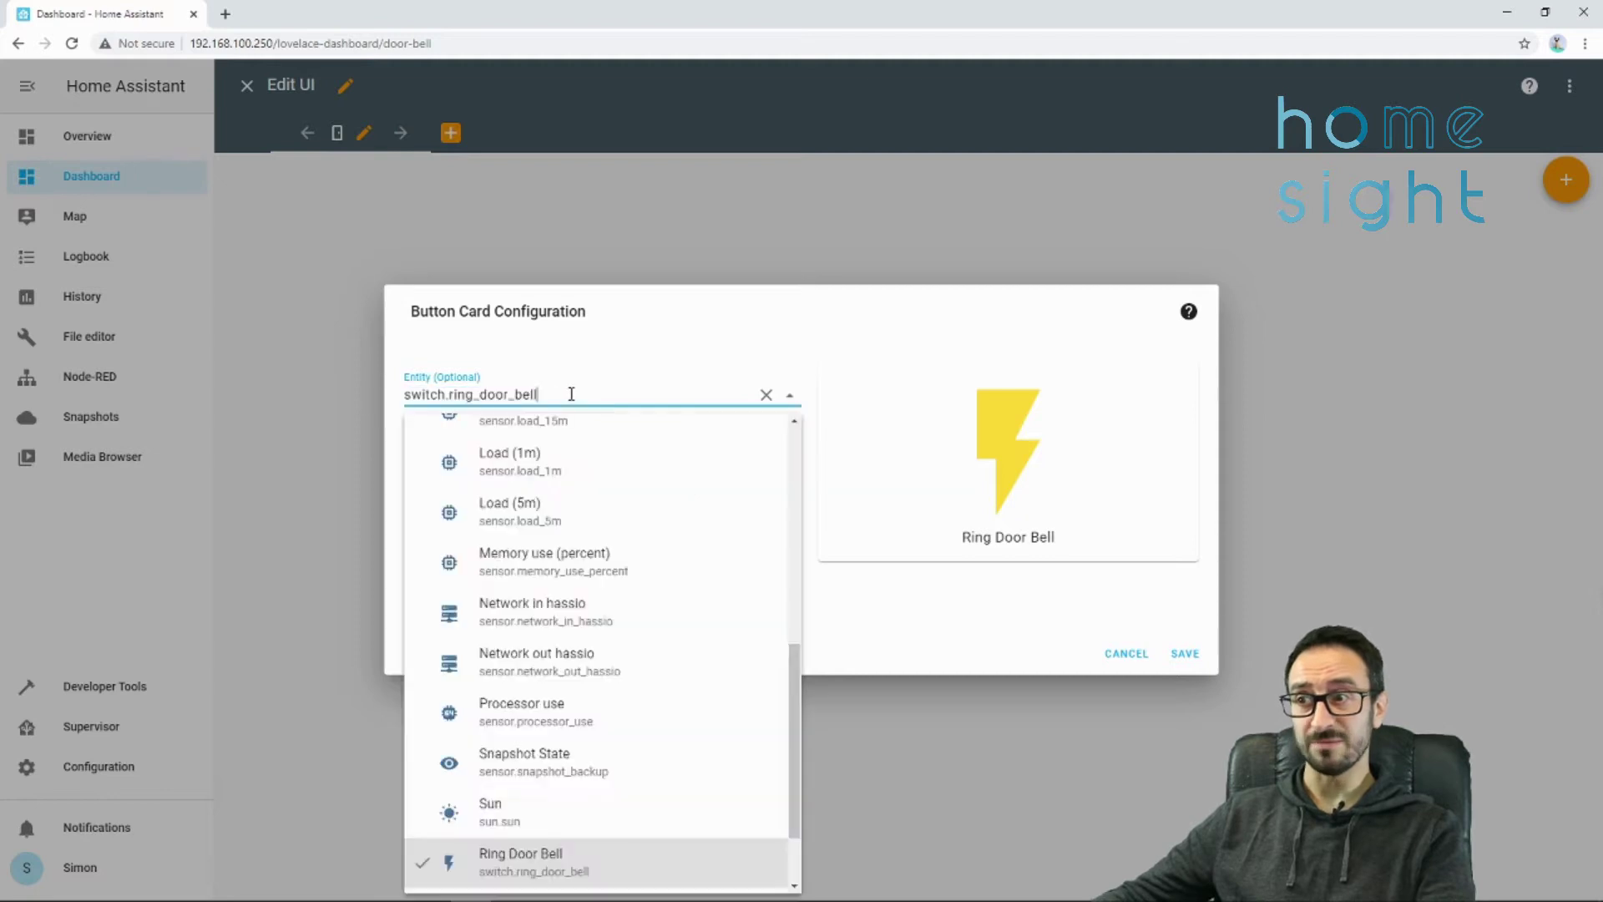
pyautogui.click(861, 411)
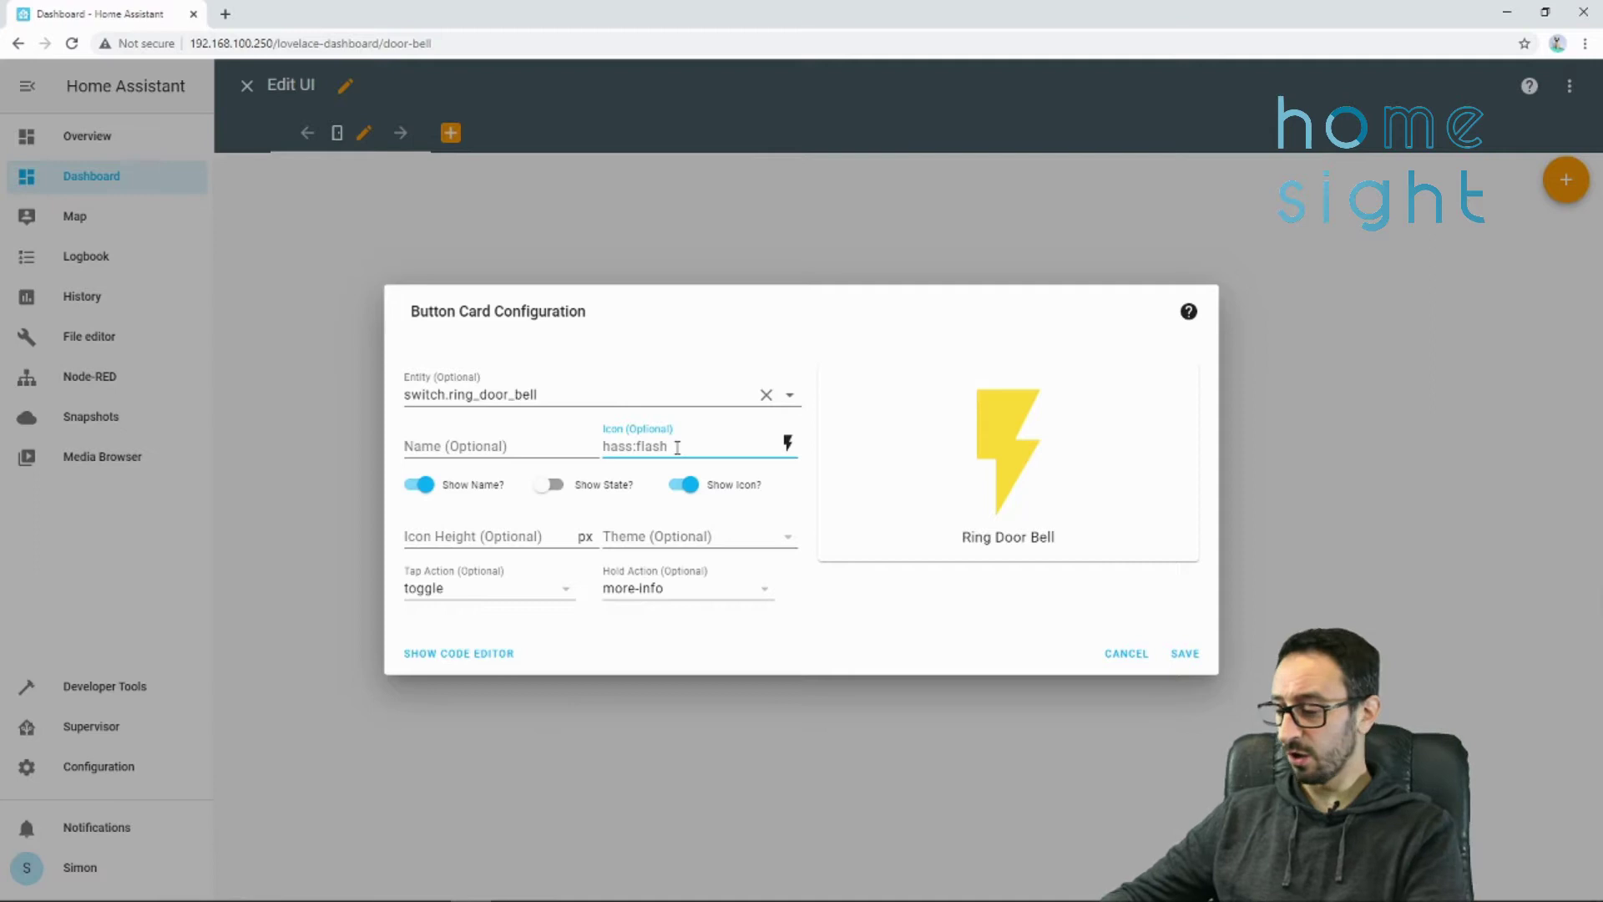
# - Give the card the mdi:bell icon, turn off Show Name, save it, and exit editing
pyautogui.write('mi')
pyautogui.press('BackSpace')
pyautogui.write('di')
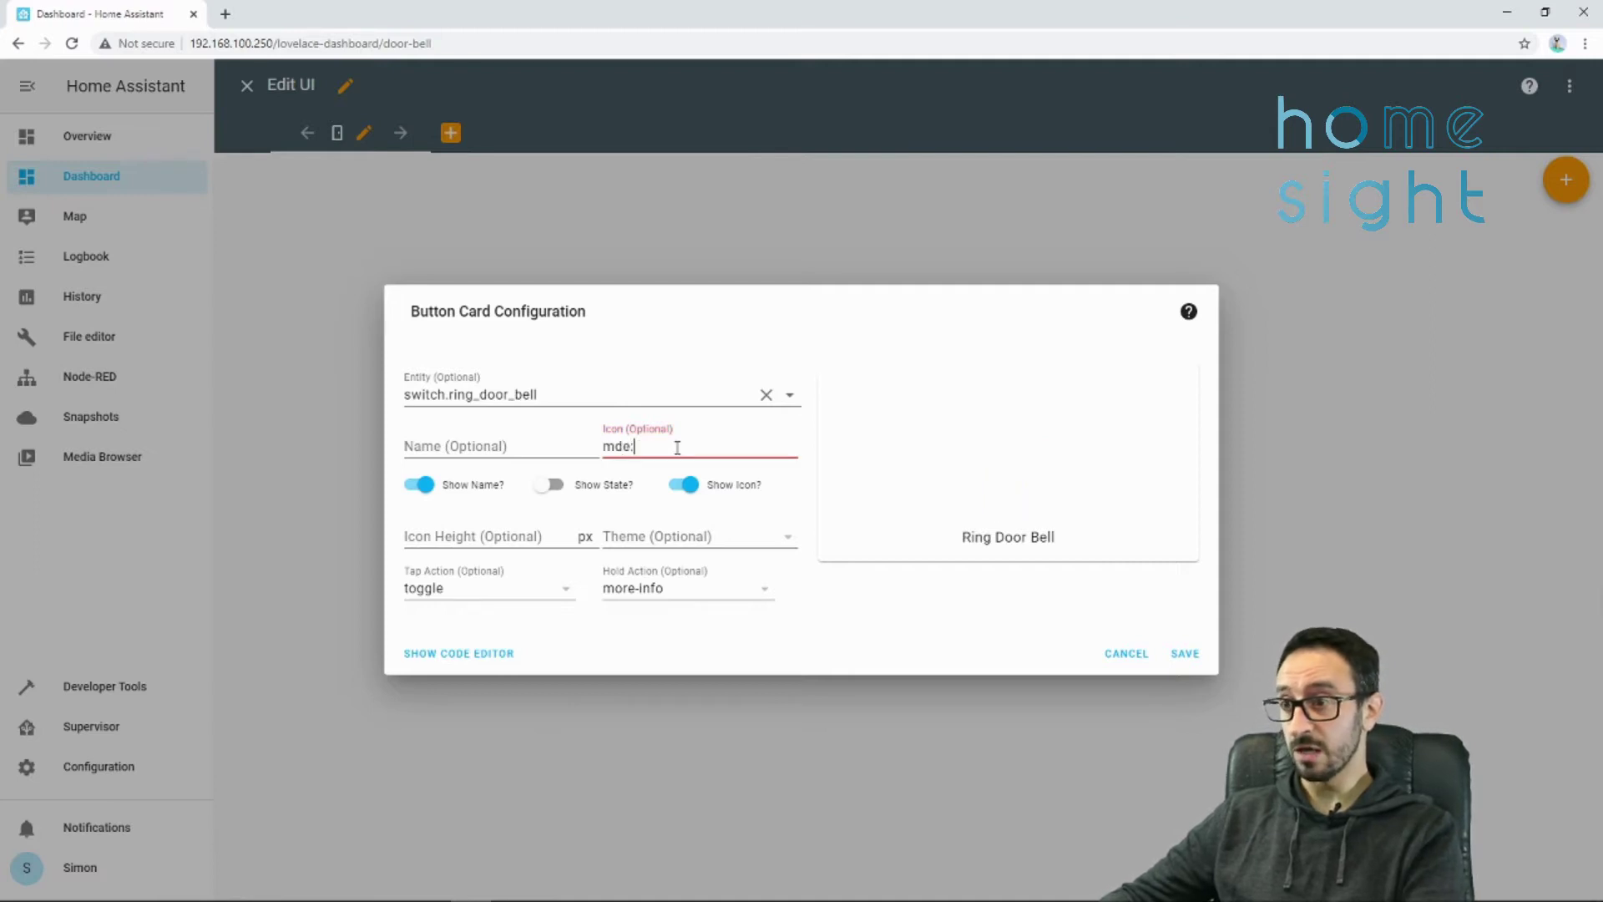
pyautogui.write(':')
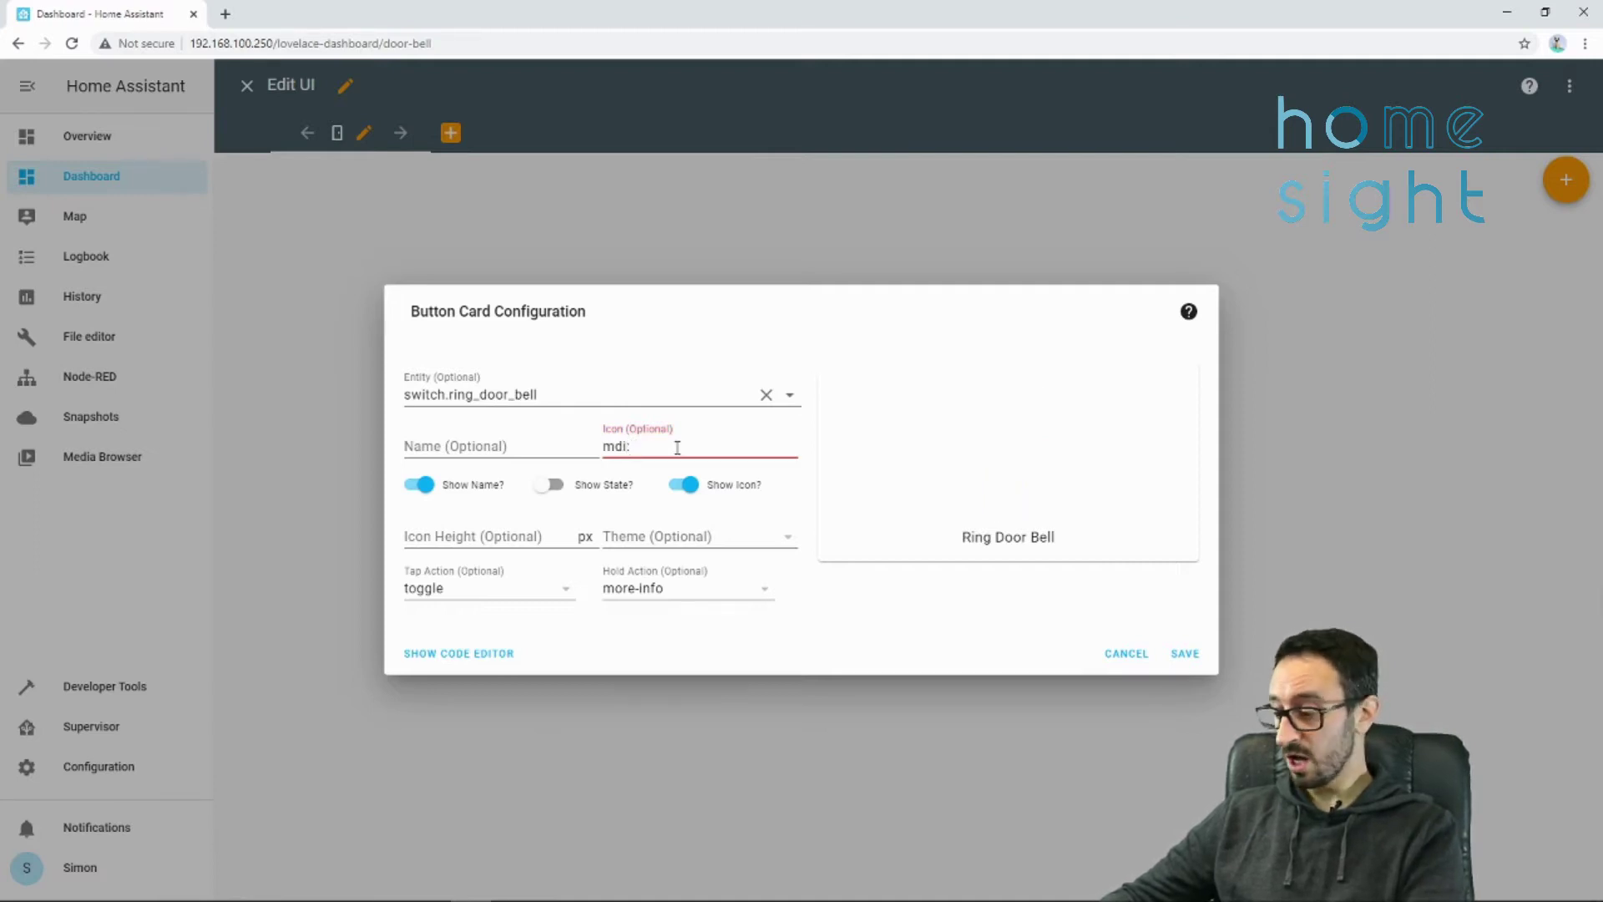
pyautogui.write('door')
pyautogui.press('BackSpace')
pyautogui.press('BackSpace')
pyautogui.write('bell')
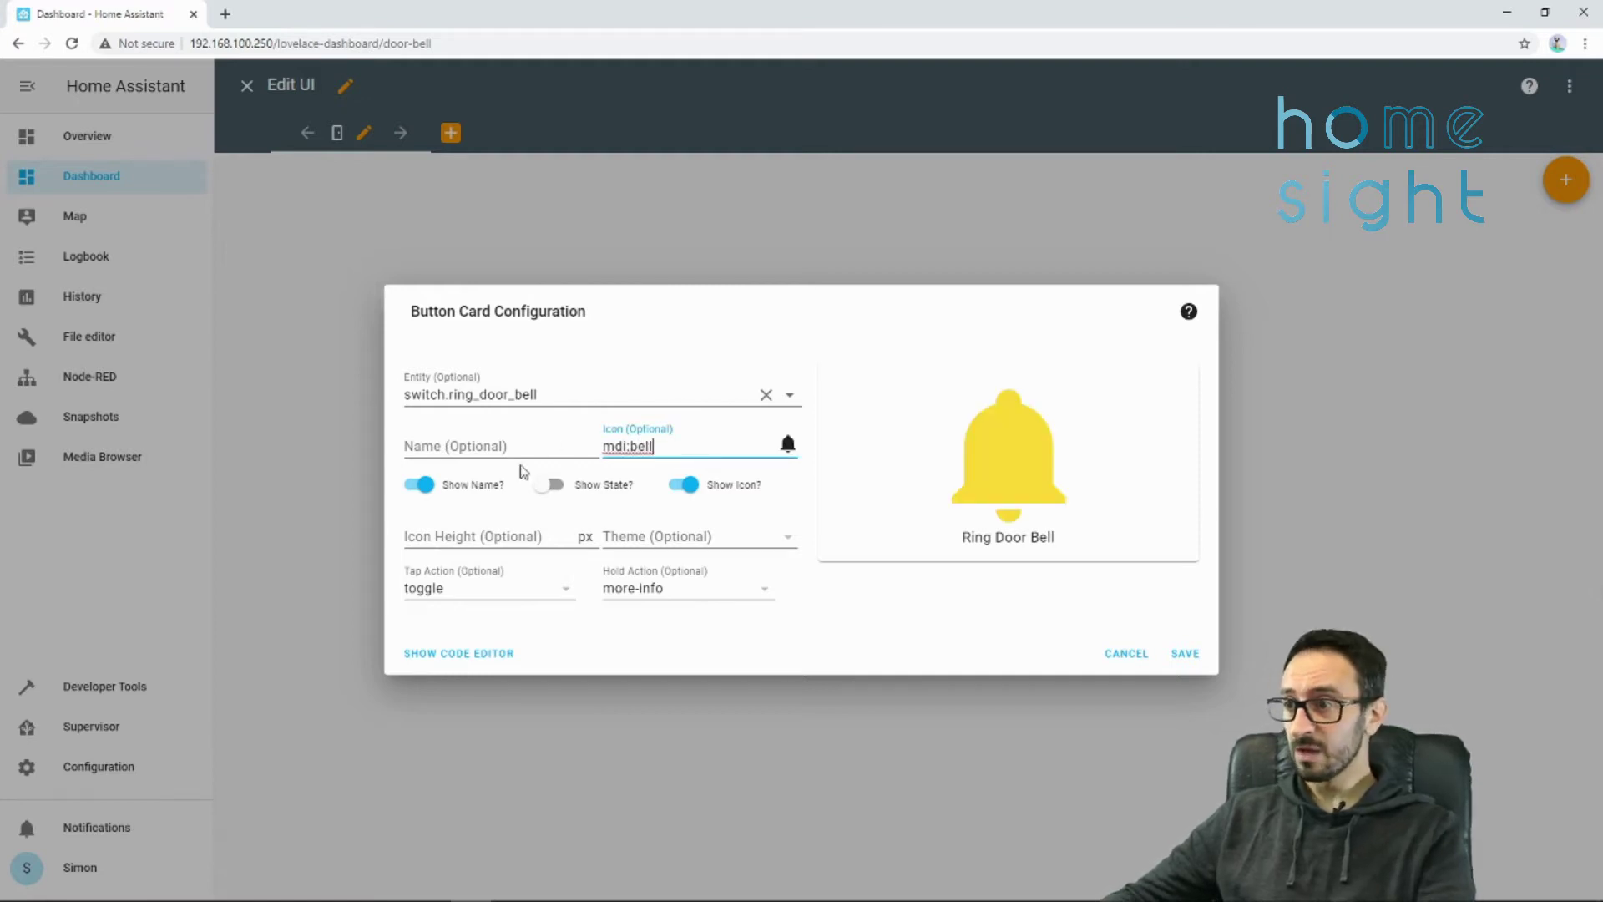
pyautogui.click(417, 484)
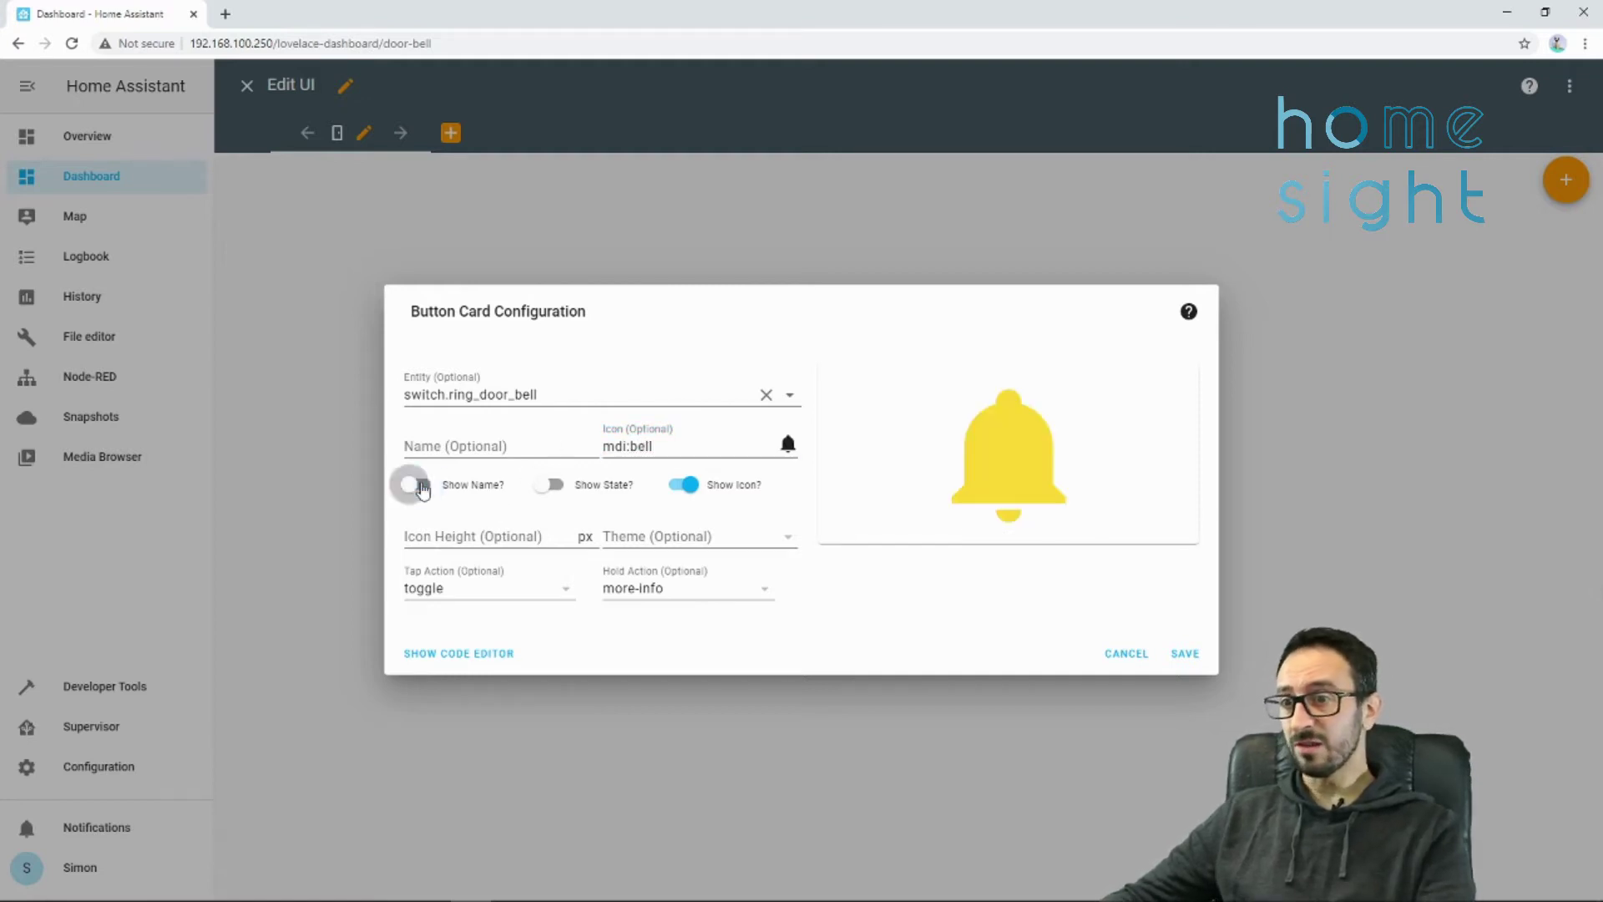
pyautogui.click(1196, 665)
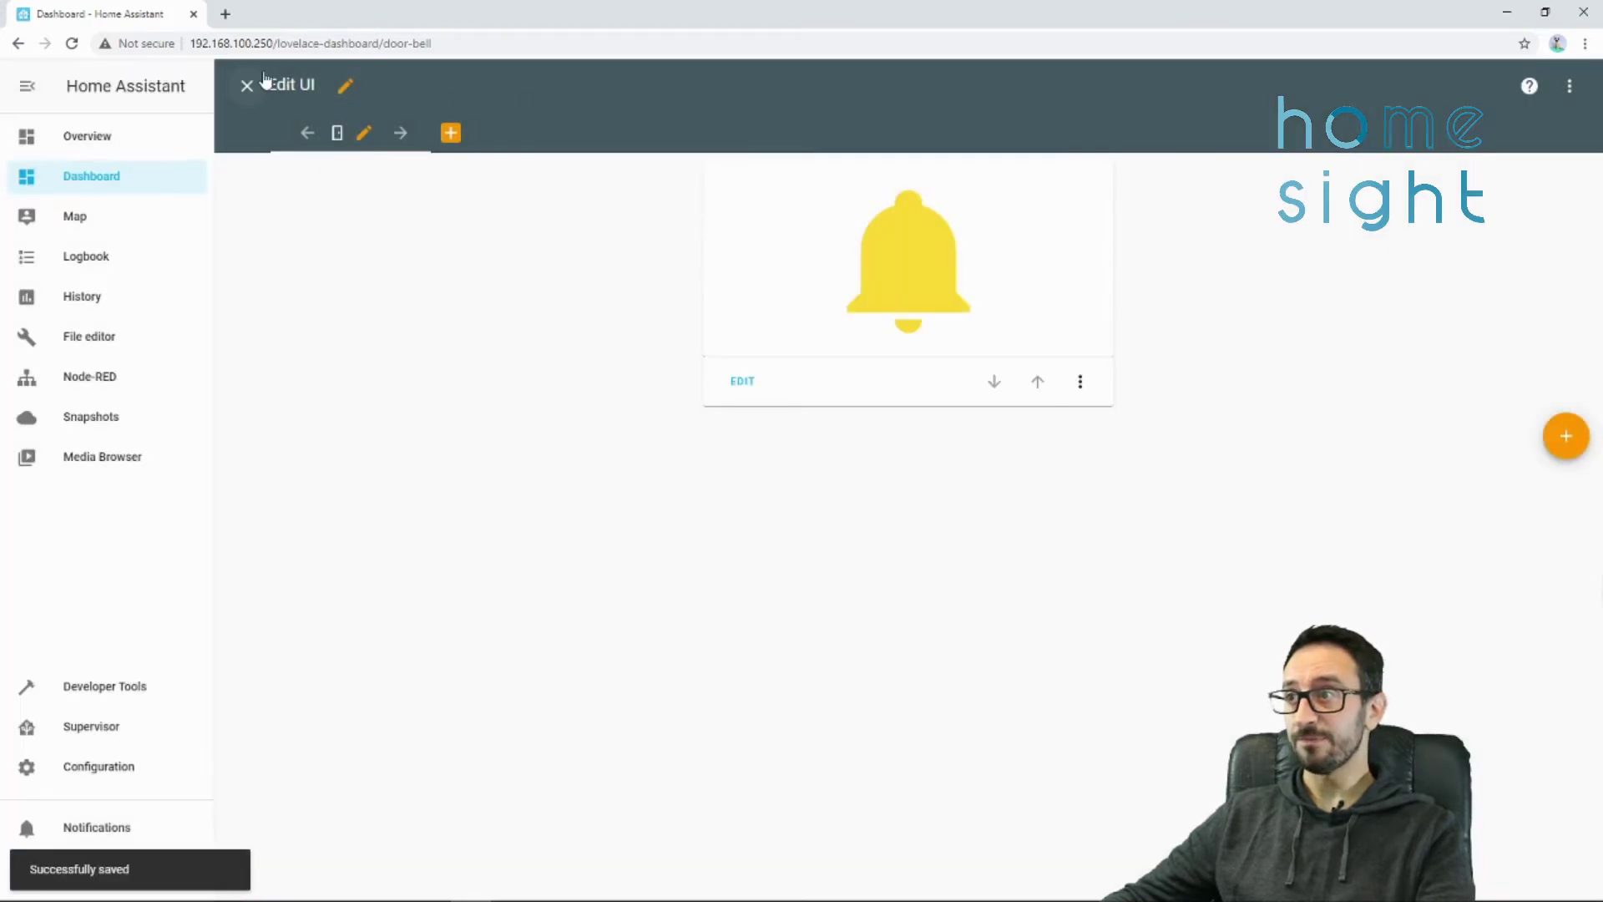
pyautogui.click(247, 86)
# - Turn the door bell switch off and load the Tasmota page 192.168.100.13 in a new tab
pyautogui.click(867, 207)
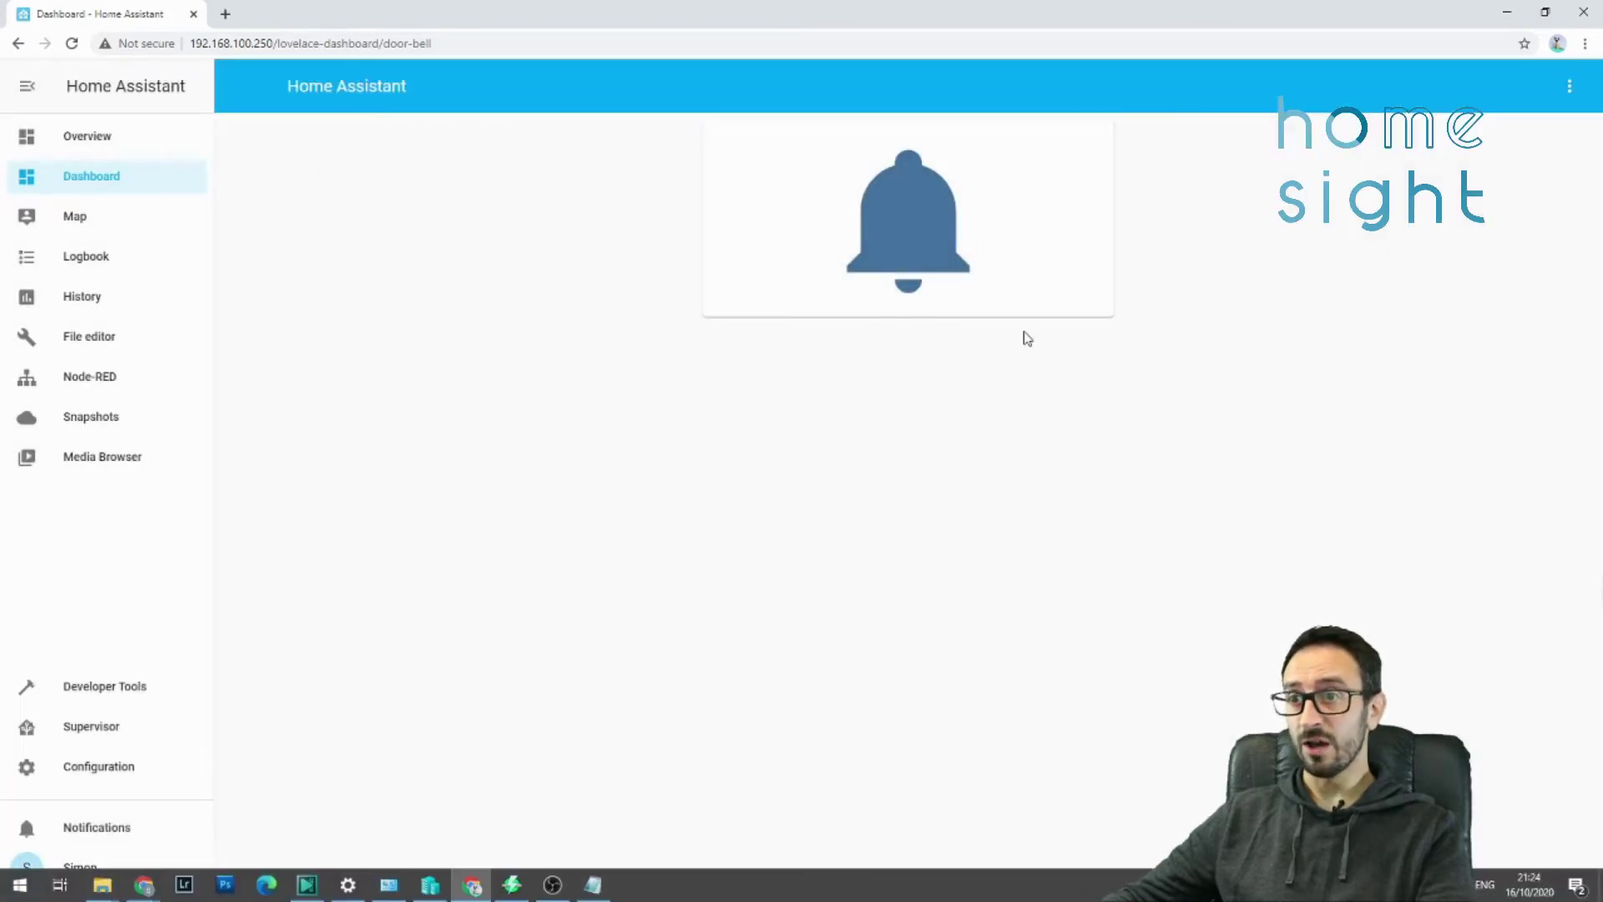
pyautogui.click(226, 14)
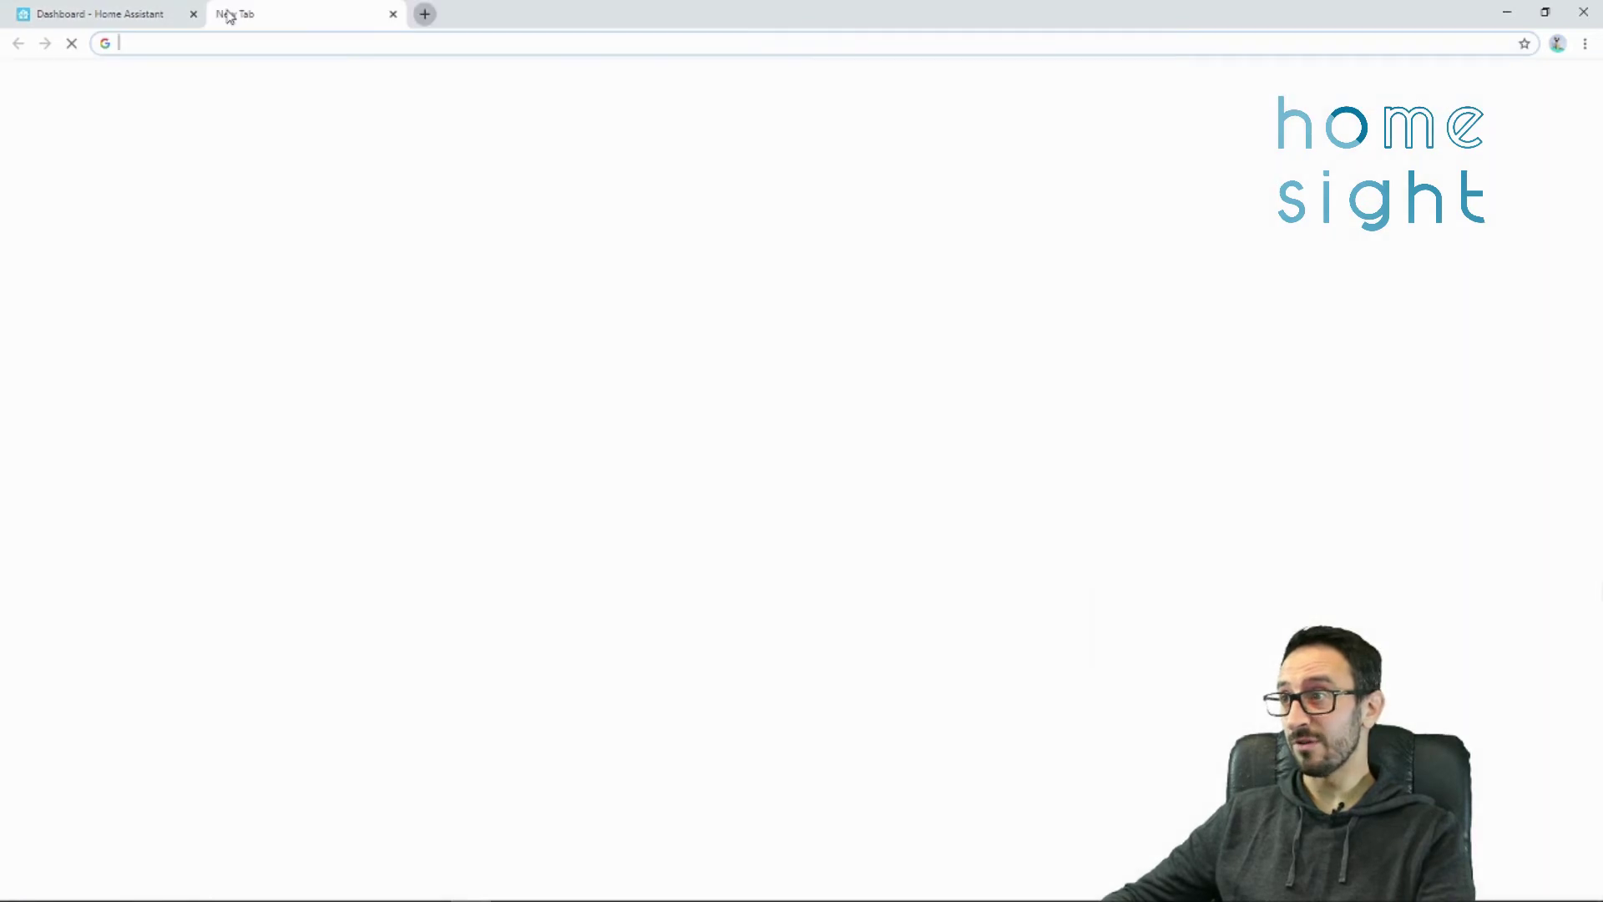
pyautogui.write('192.168.100.13')
pyautogui.press('Return')
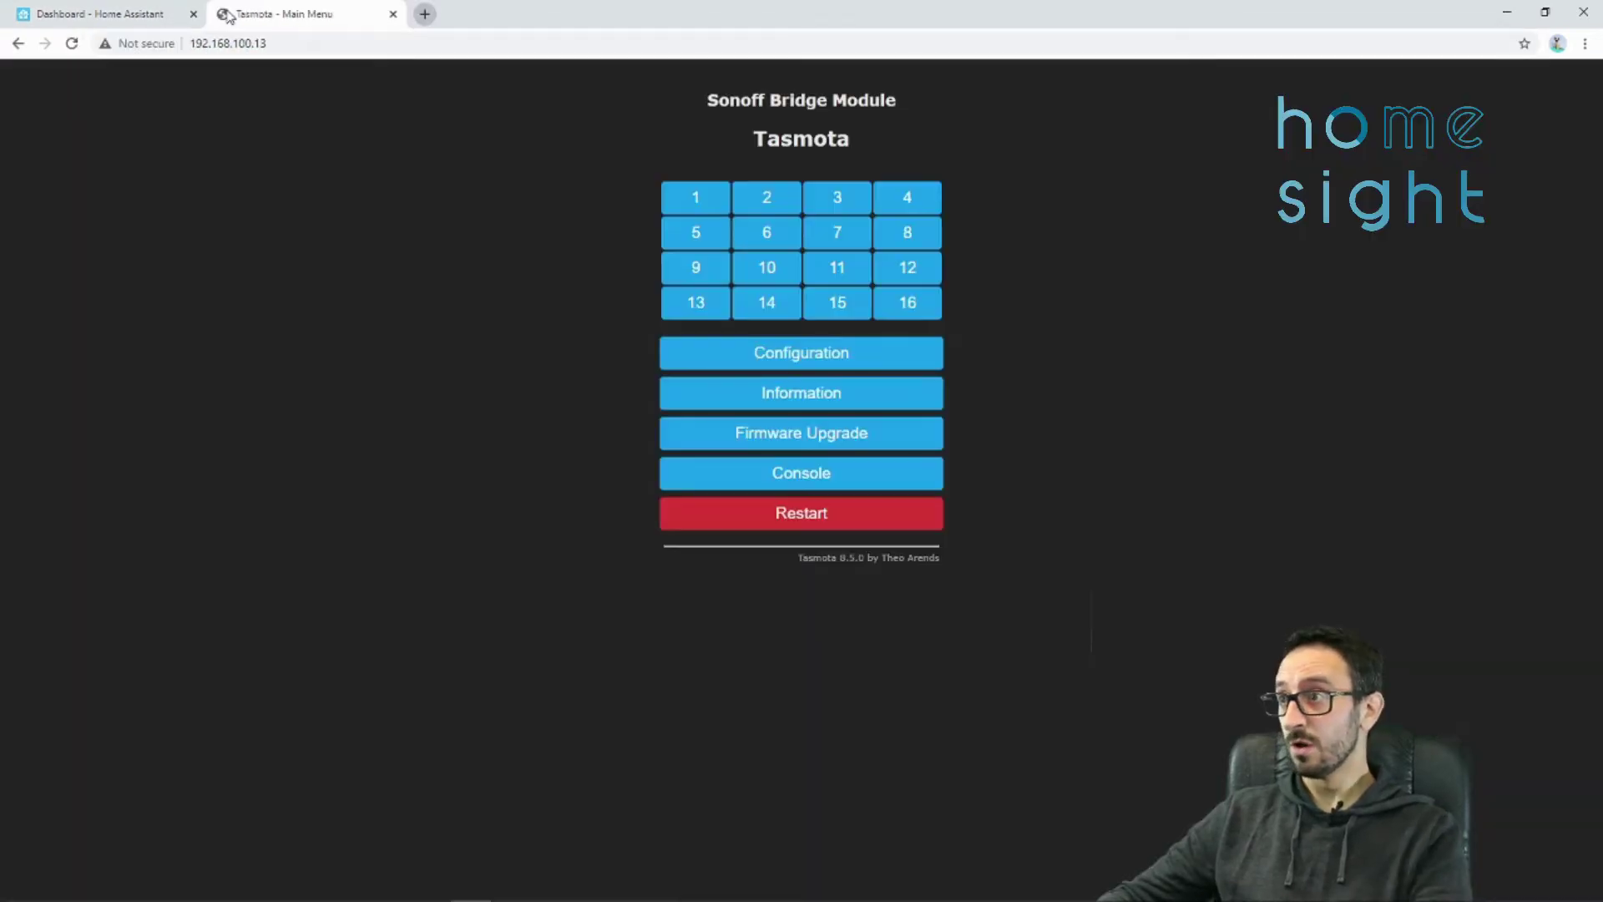
# - Check RfCode #000001 in the console and snap the console window to the right half
pyautogui.click(840, 488)
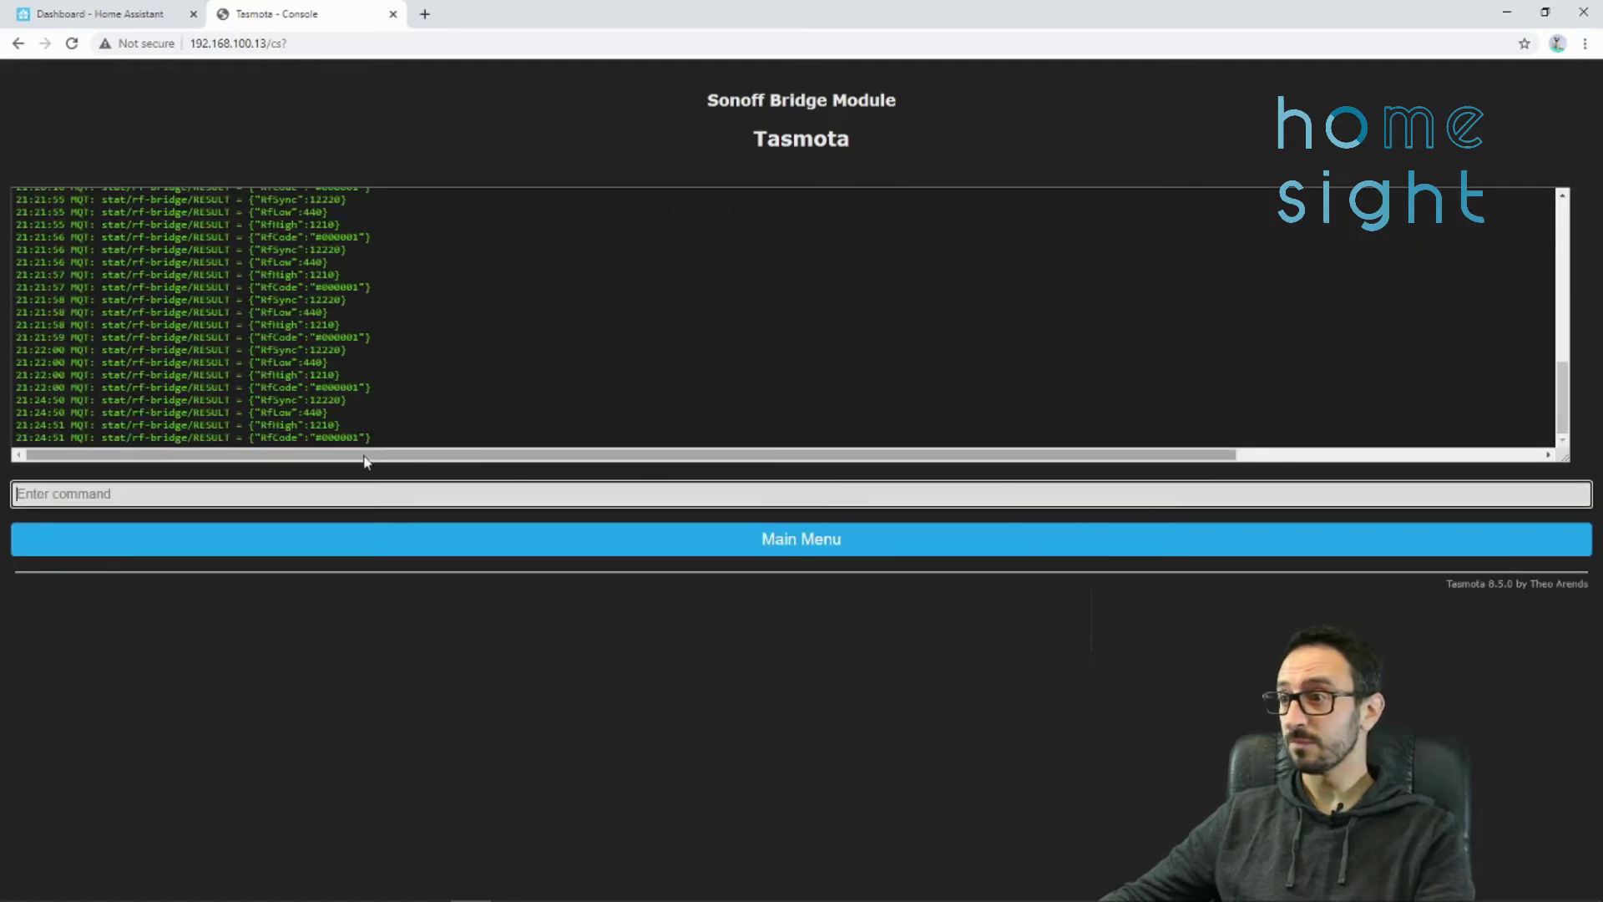
pyautogui.moveTo(371, 437); pyautogui.dragTo(278, 442)
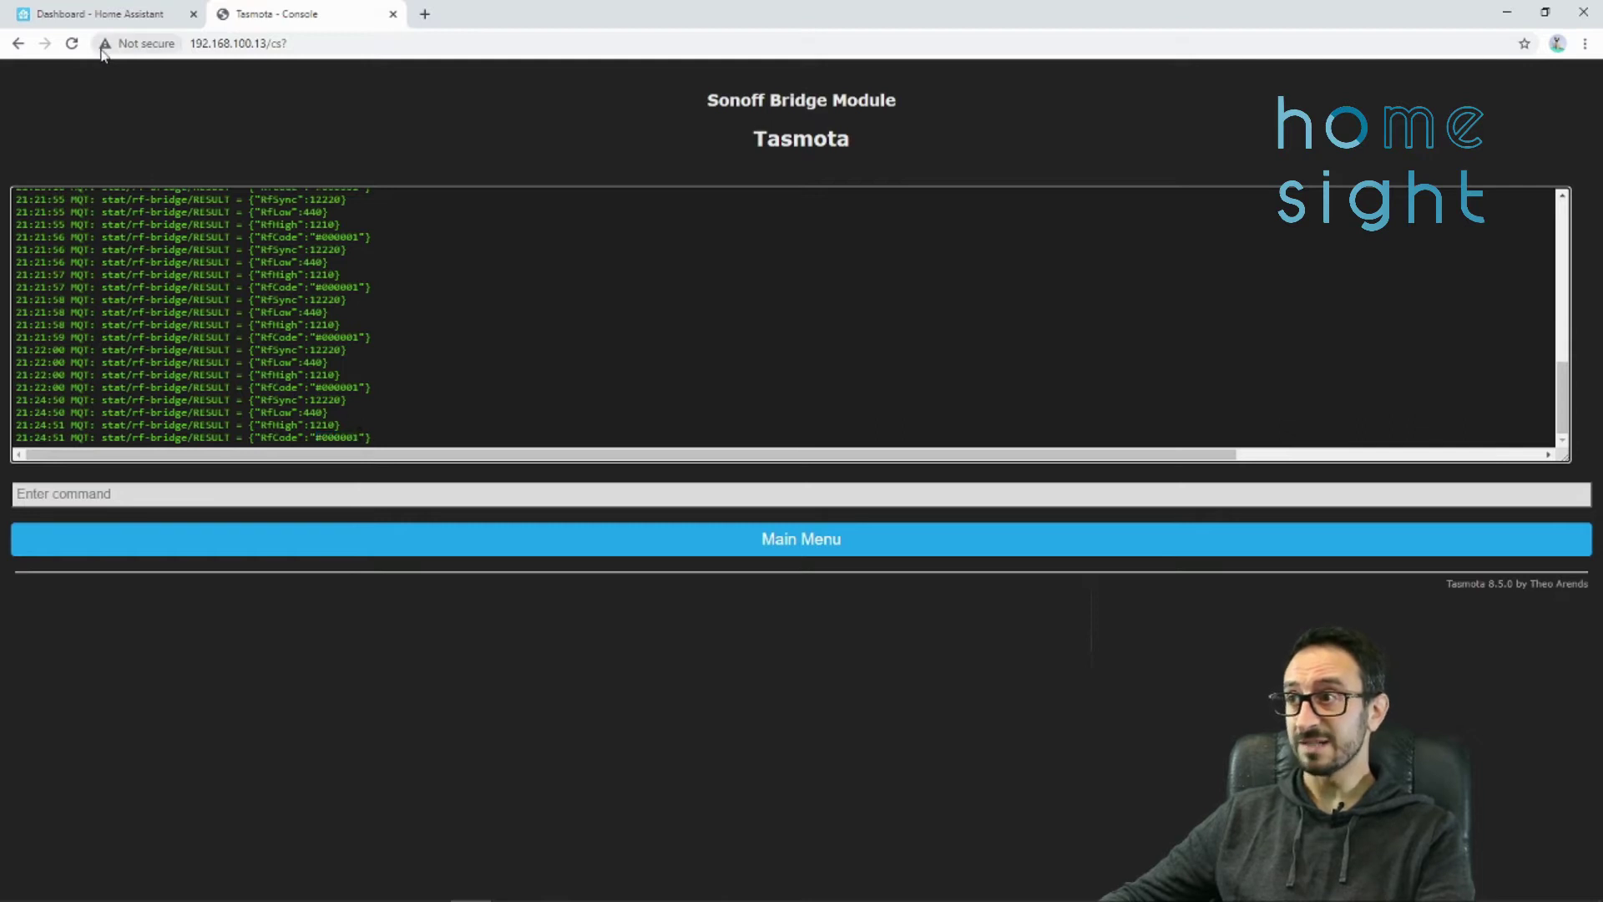
pyautogui.moveTo(284, 14); pyautogui.dragTo(689, 68)
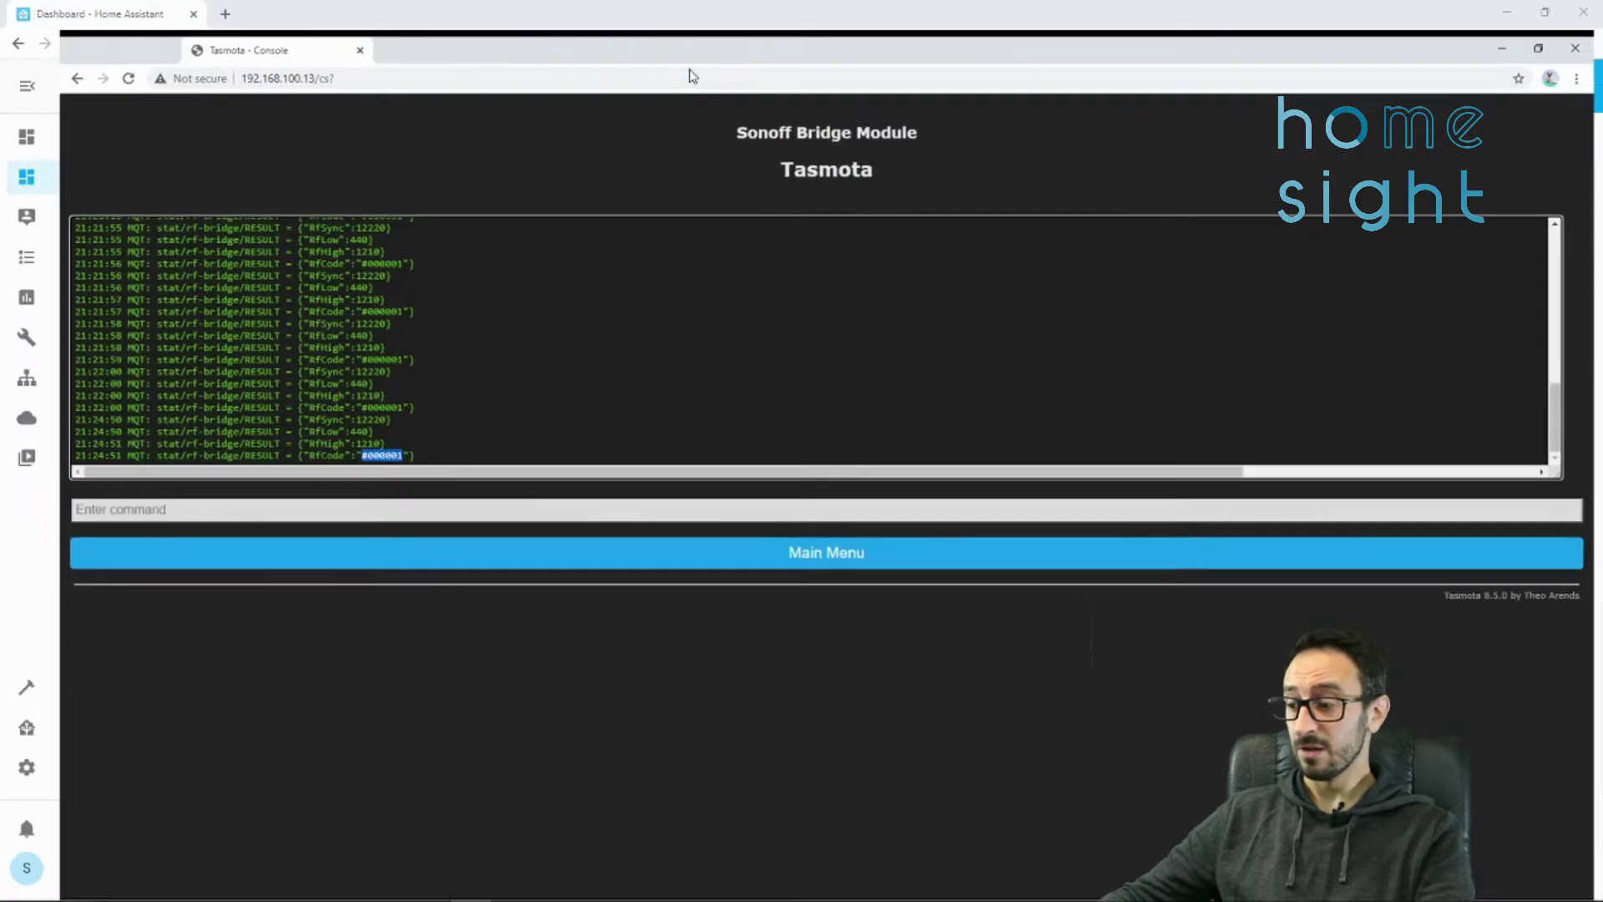
pyautogui.press('super+Right')
pyautogui.click(673, 197)
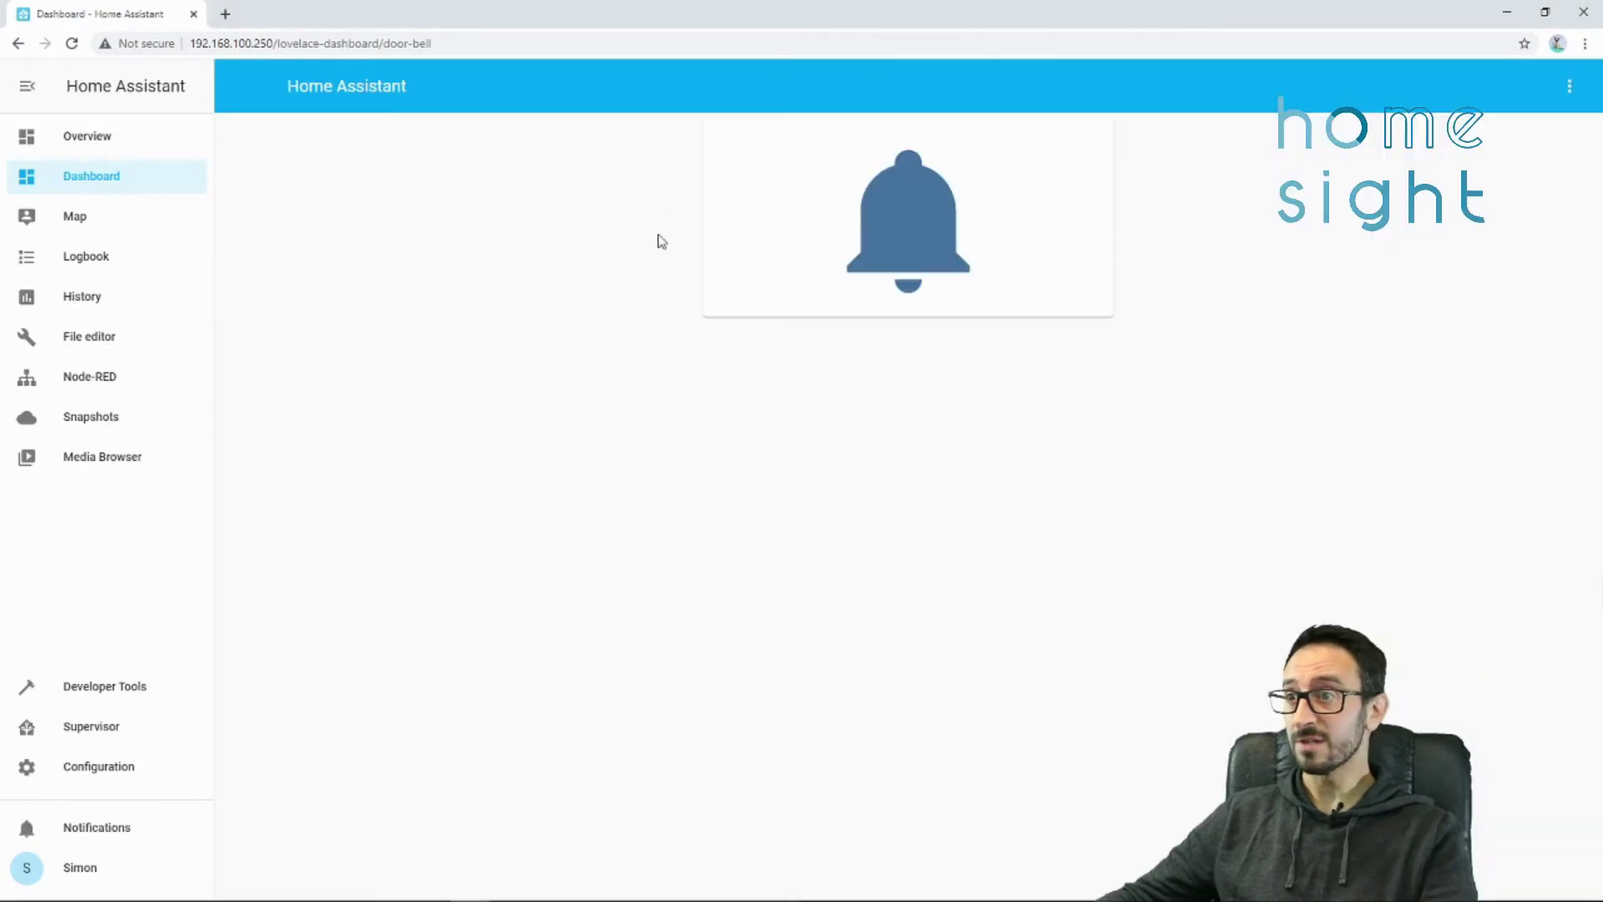
pyautogui.press('super+Left')
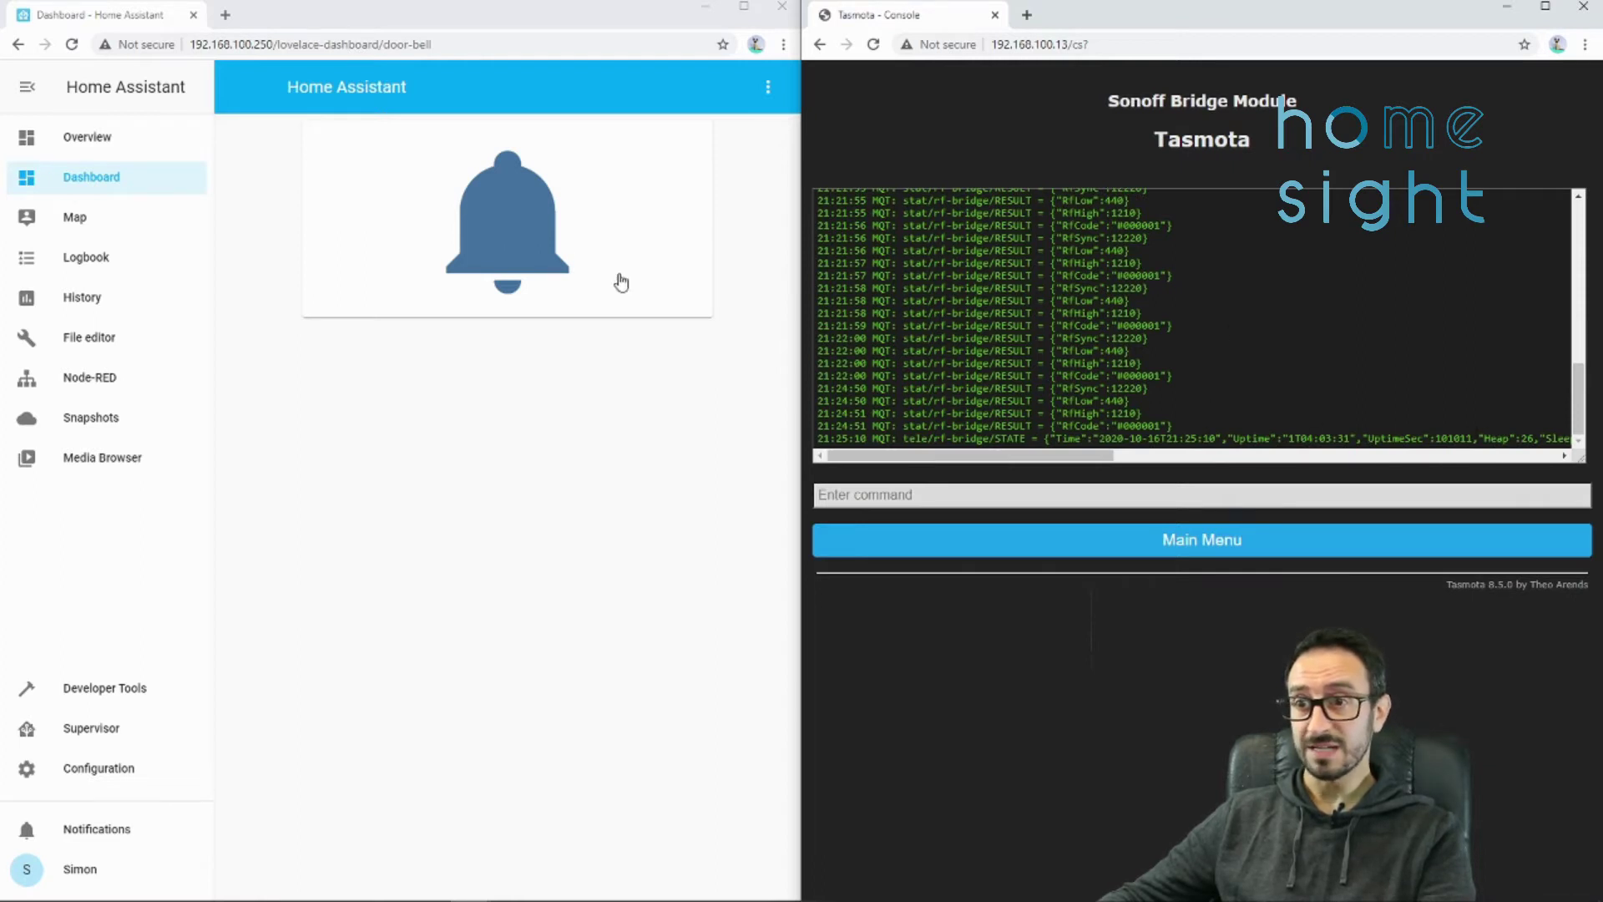
pyautogui.click(400, 169)
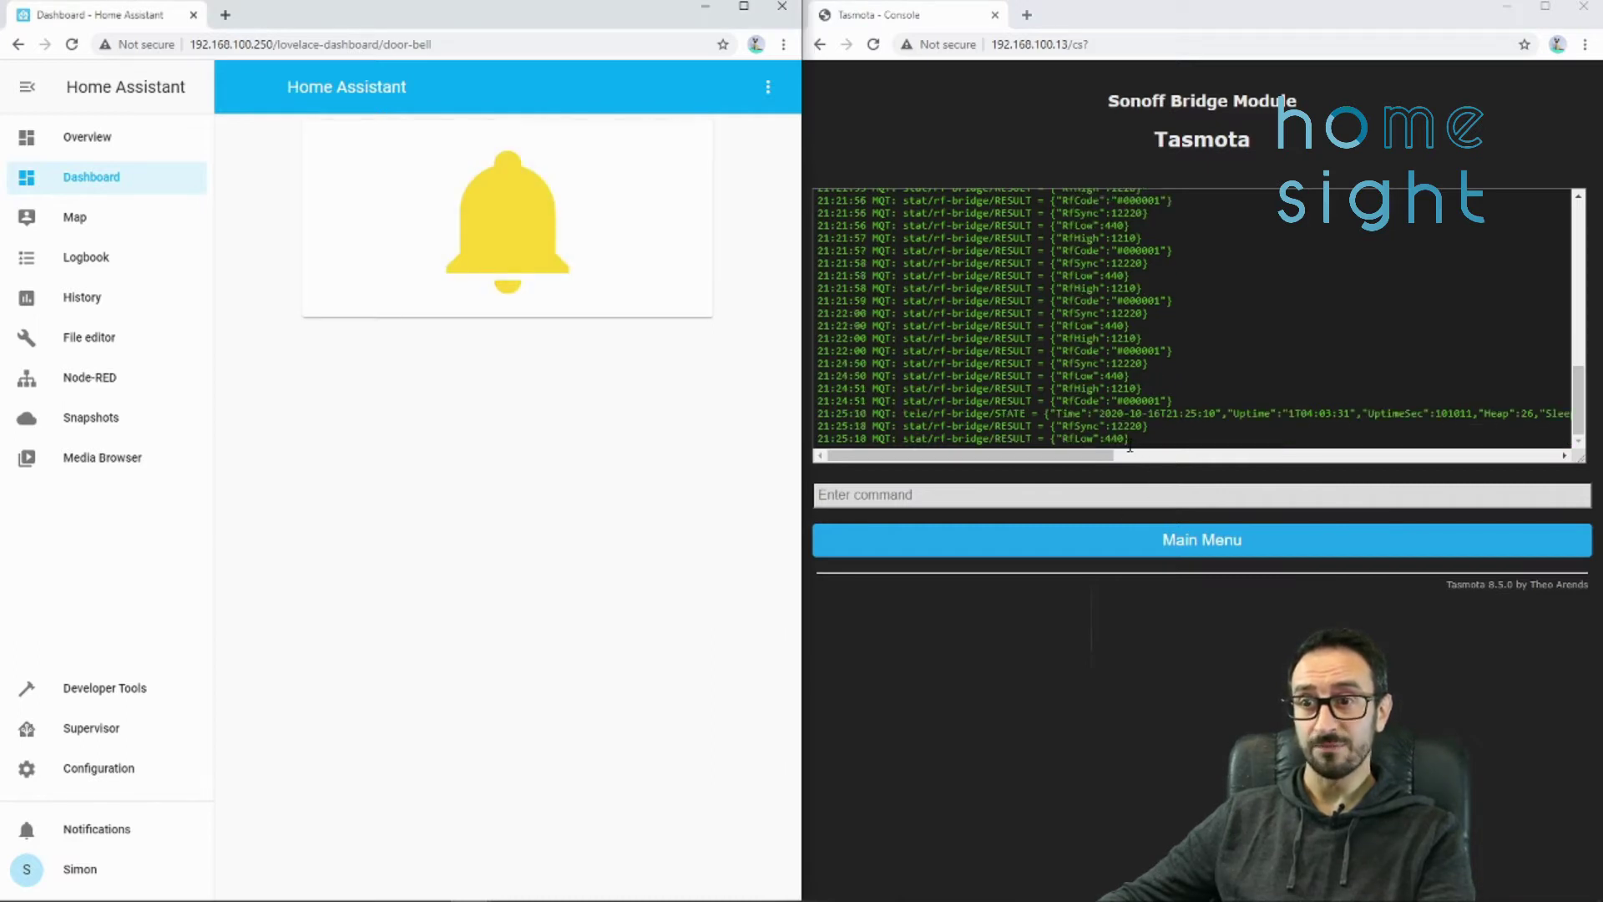
pyautogui.moveTo(1122, 441); pyautogui.dragTo(1154, 440)
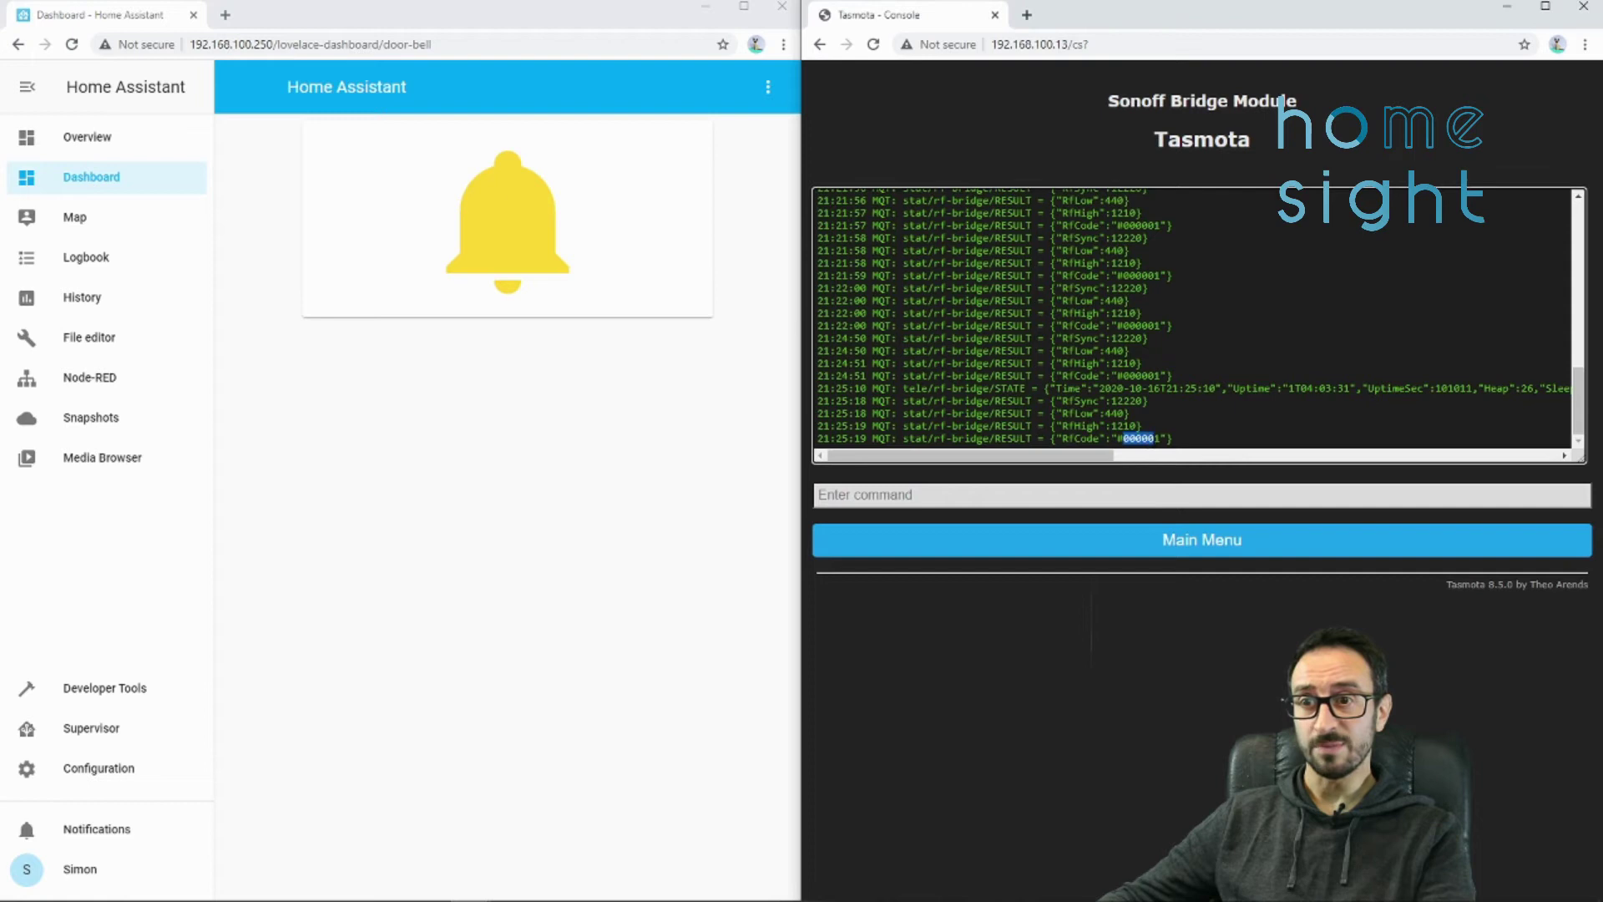
pyautogui.click(1175, 576)
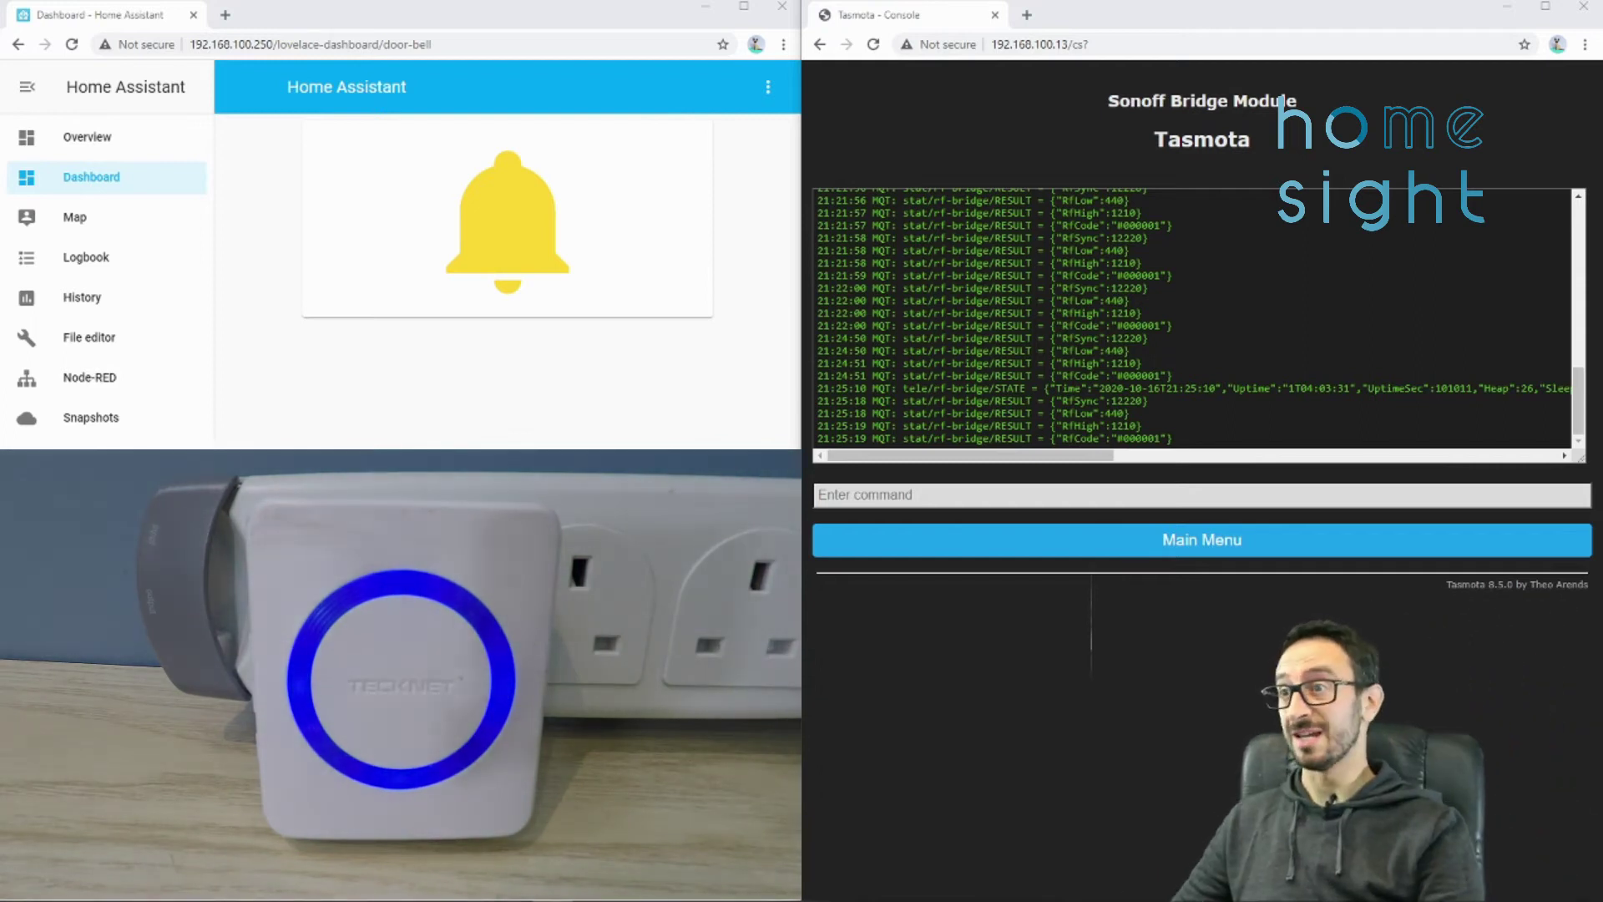
# - Toggle the Ring Door Bell switch from the bell card to test the chime
pyautogui.click(502, 262)
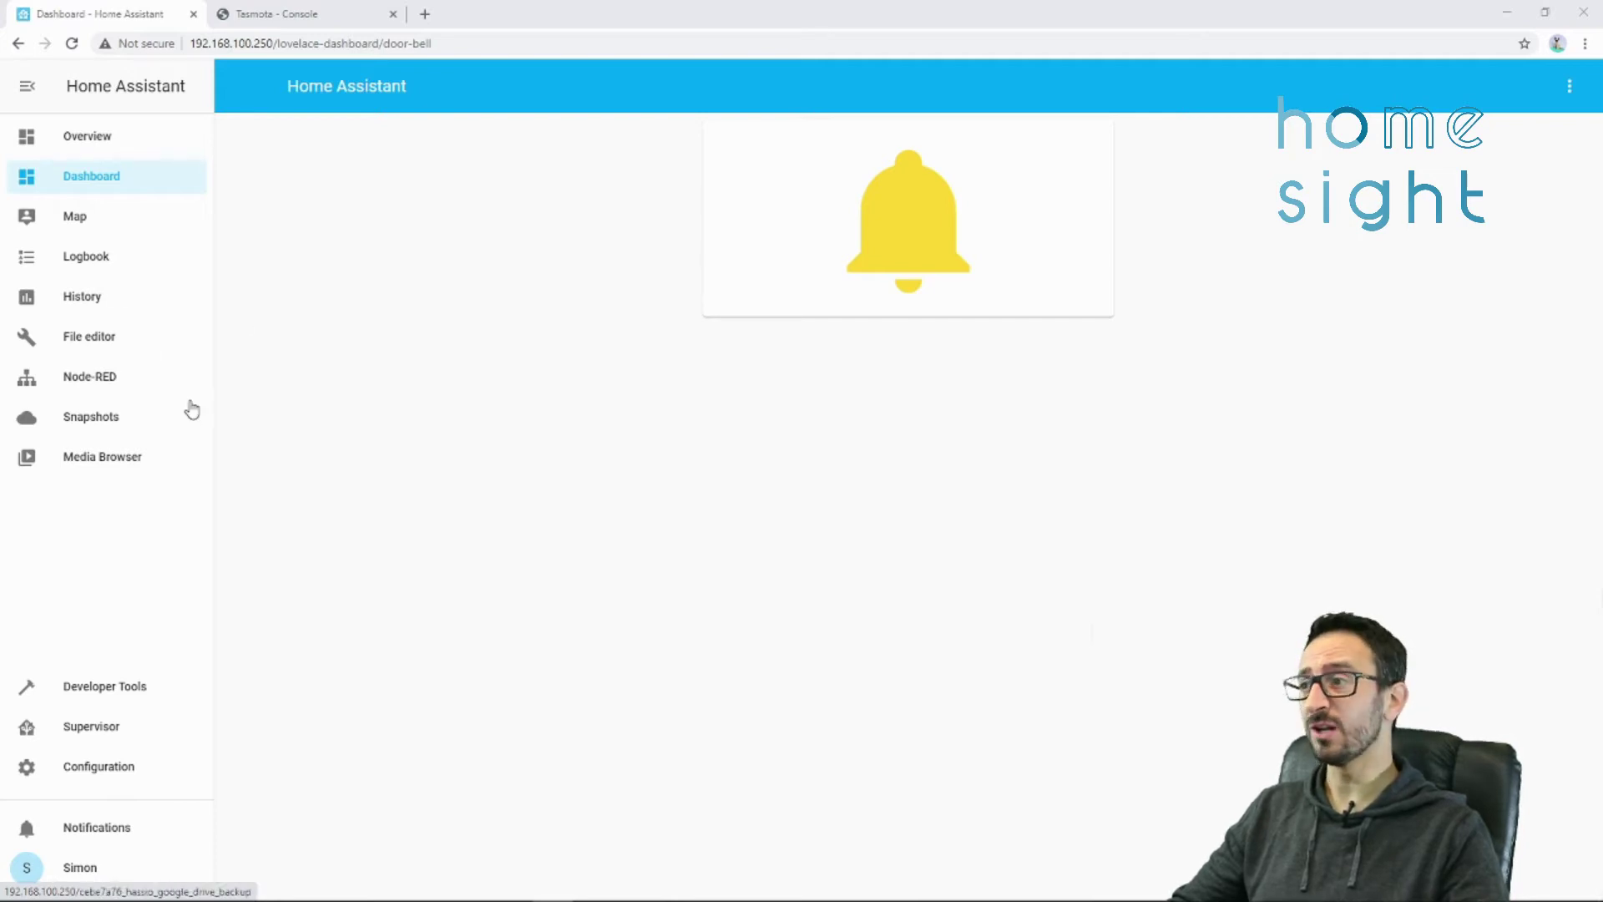
# - Open Node-RED from the sidebar and drop an events: state node onto Flow 1
pyautogui.click(104, 389)
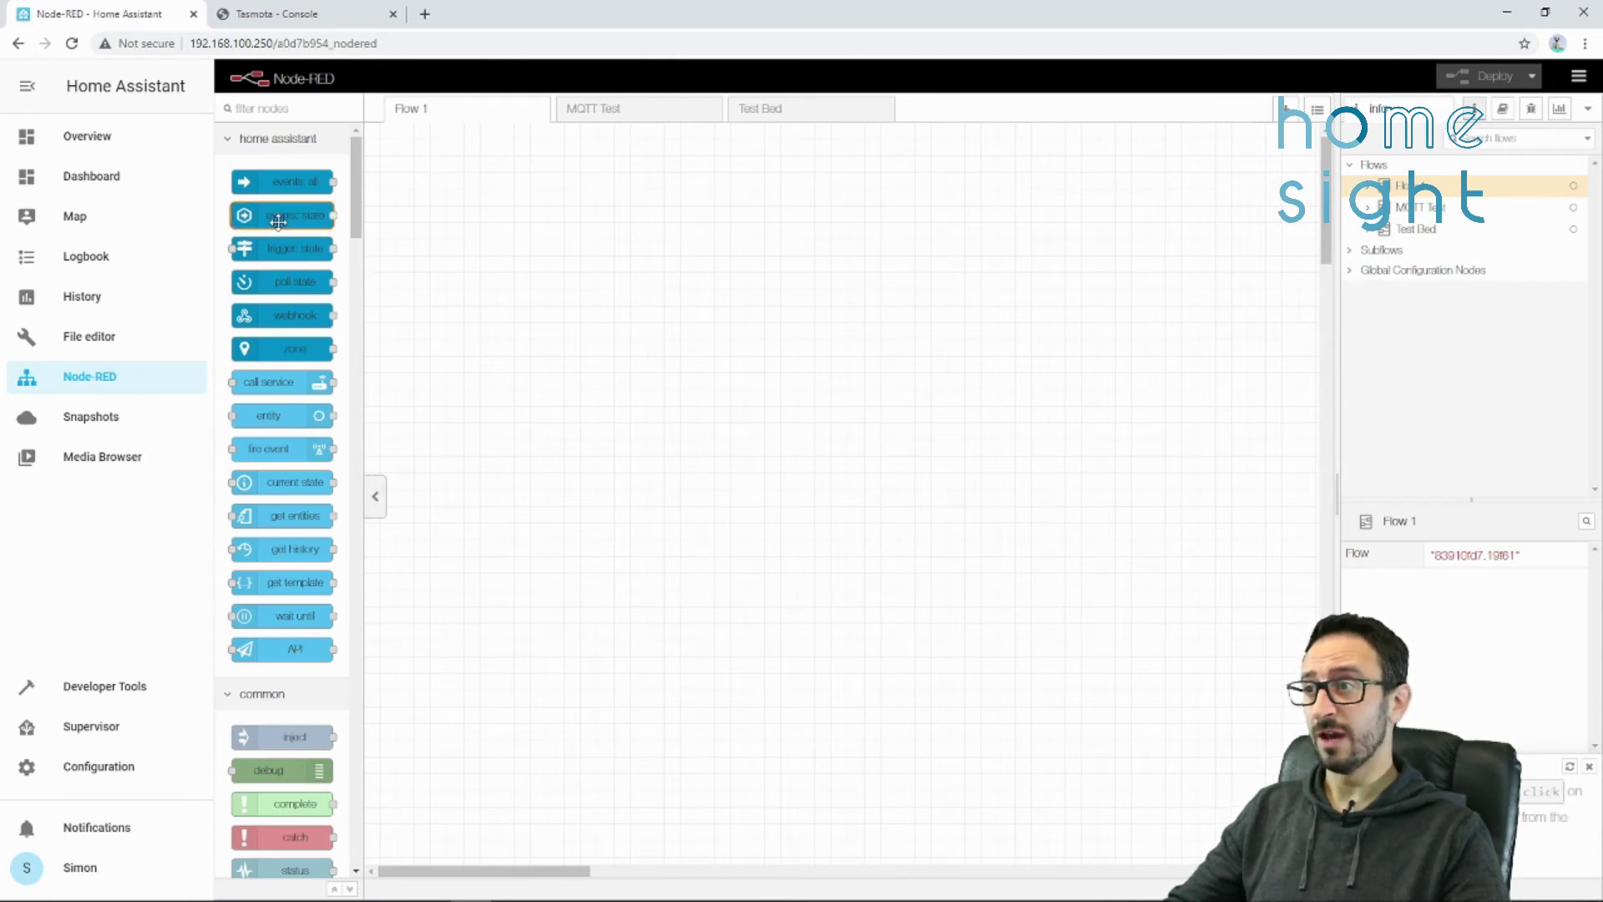
pyautogui.moveTo(278, 221); pyautogui.dragTo(593, 363)
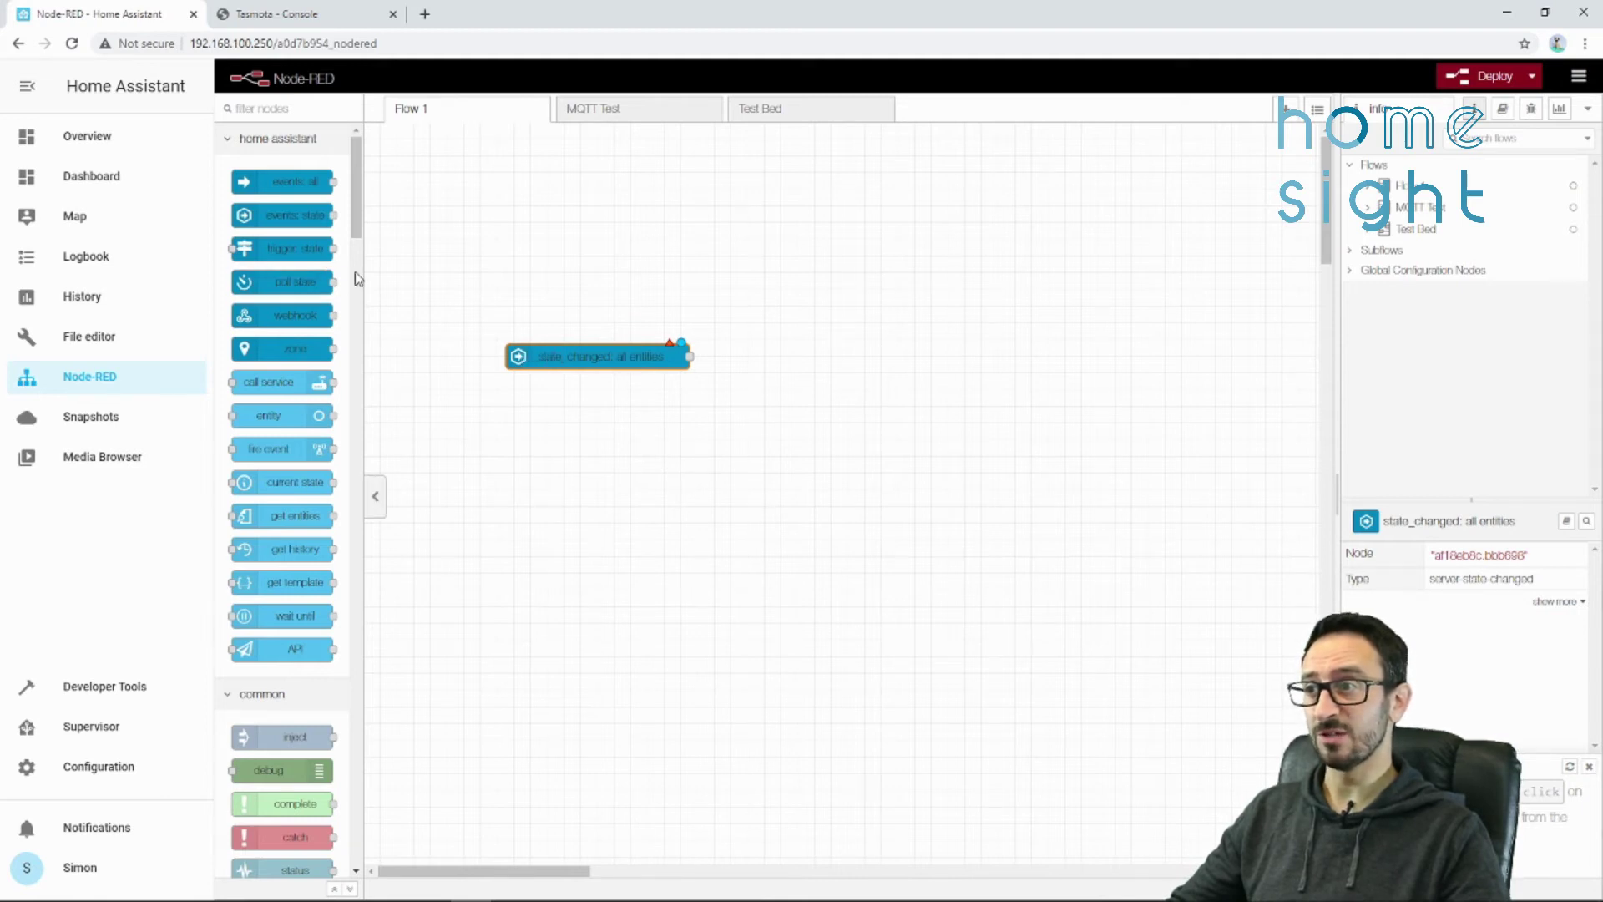
# - Name the events: state node Door Bell
pyautogui.doubleClick(650, 349)
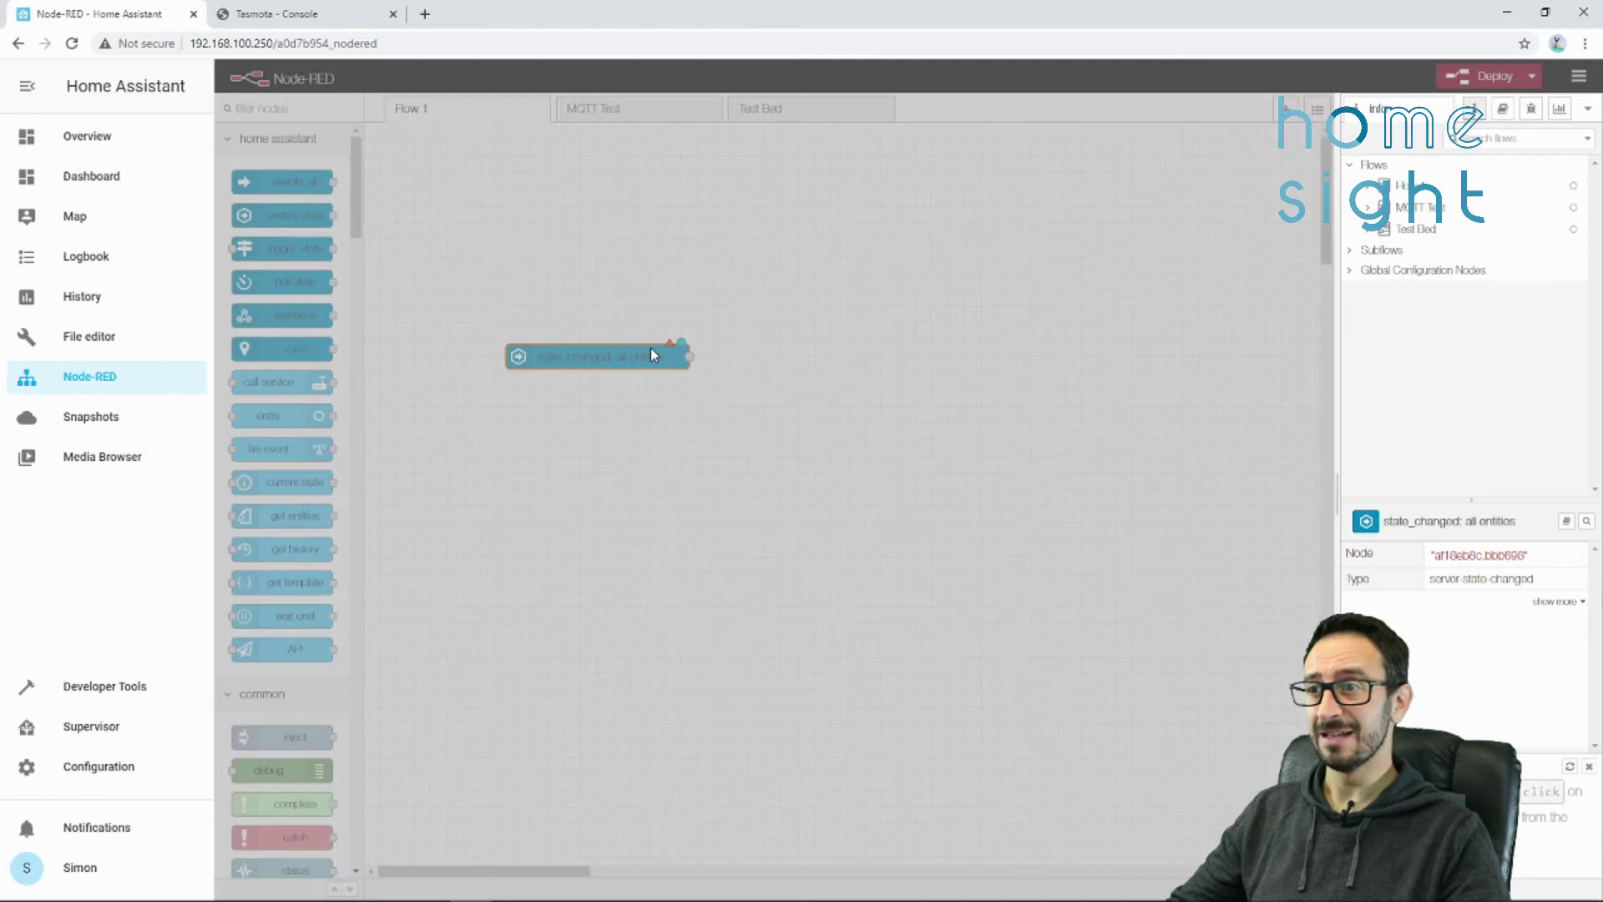
pyautogui.click(1093, 239)
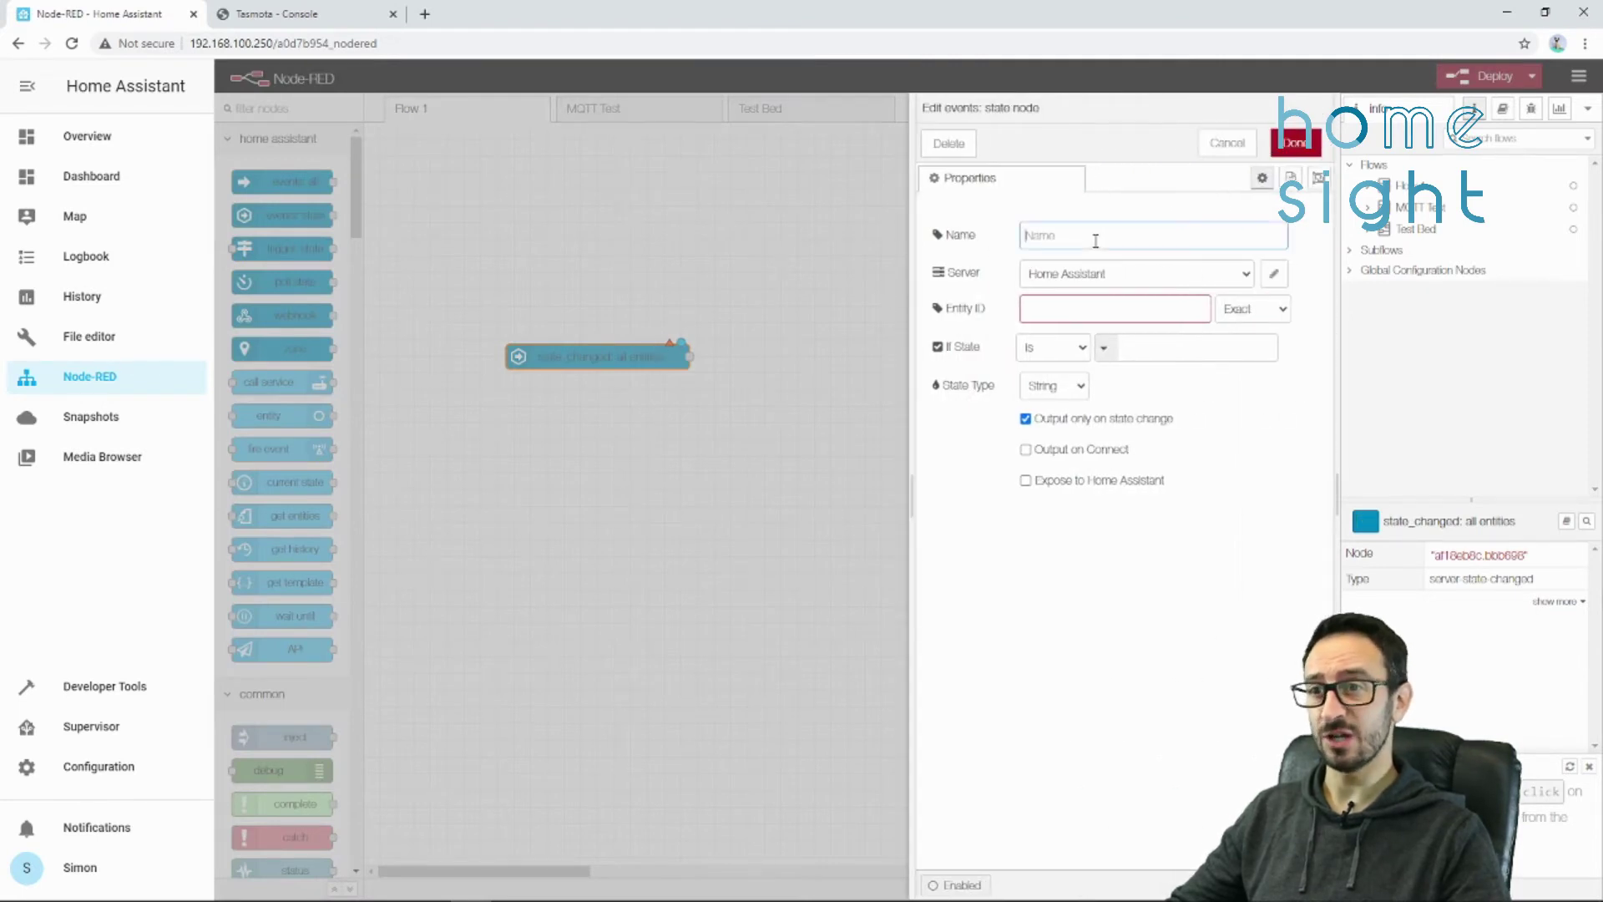
pyautogui.write('Door Bell')
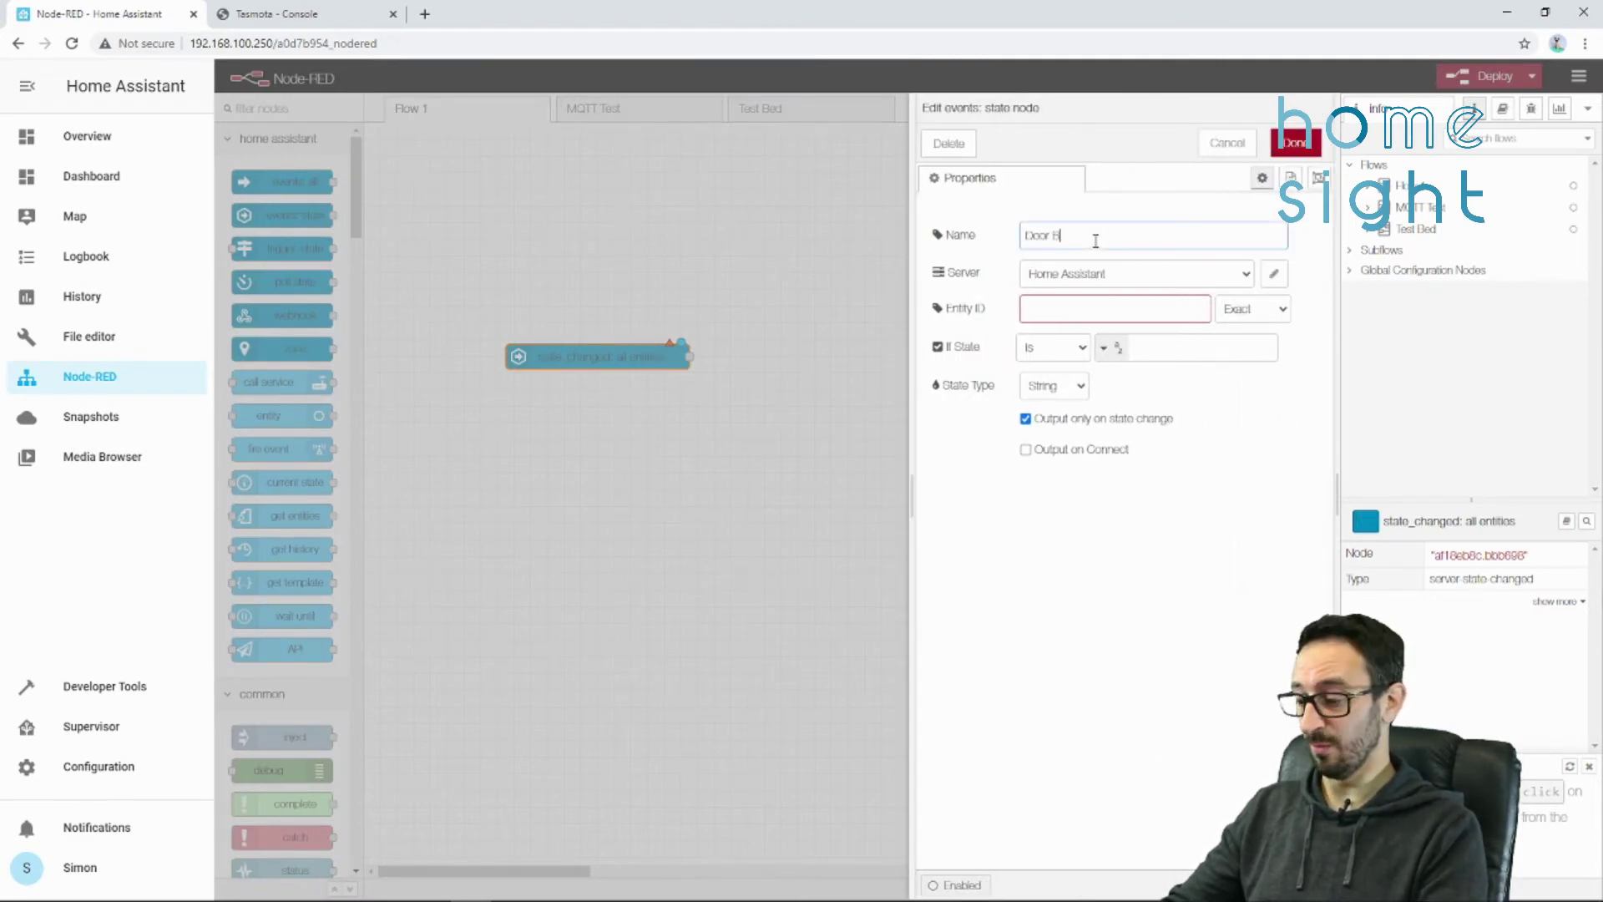
pyautogui.click(1095, 317)
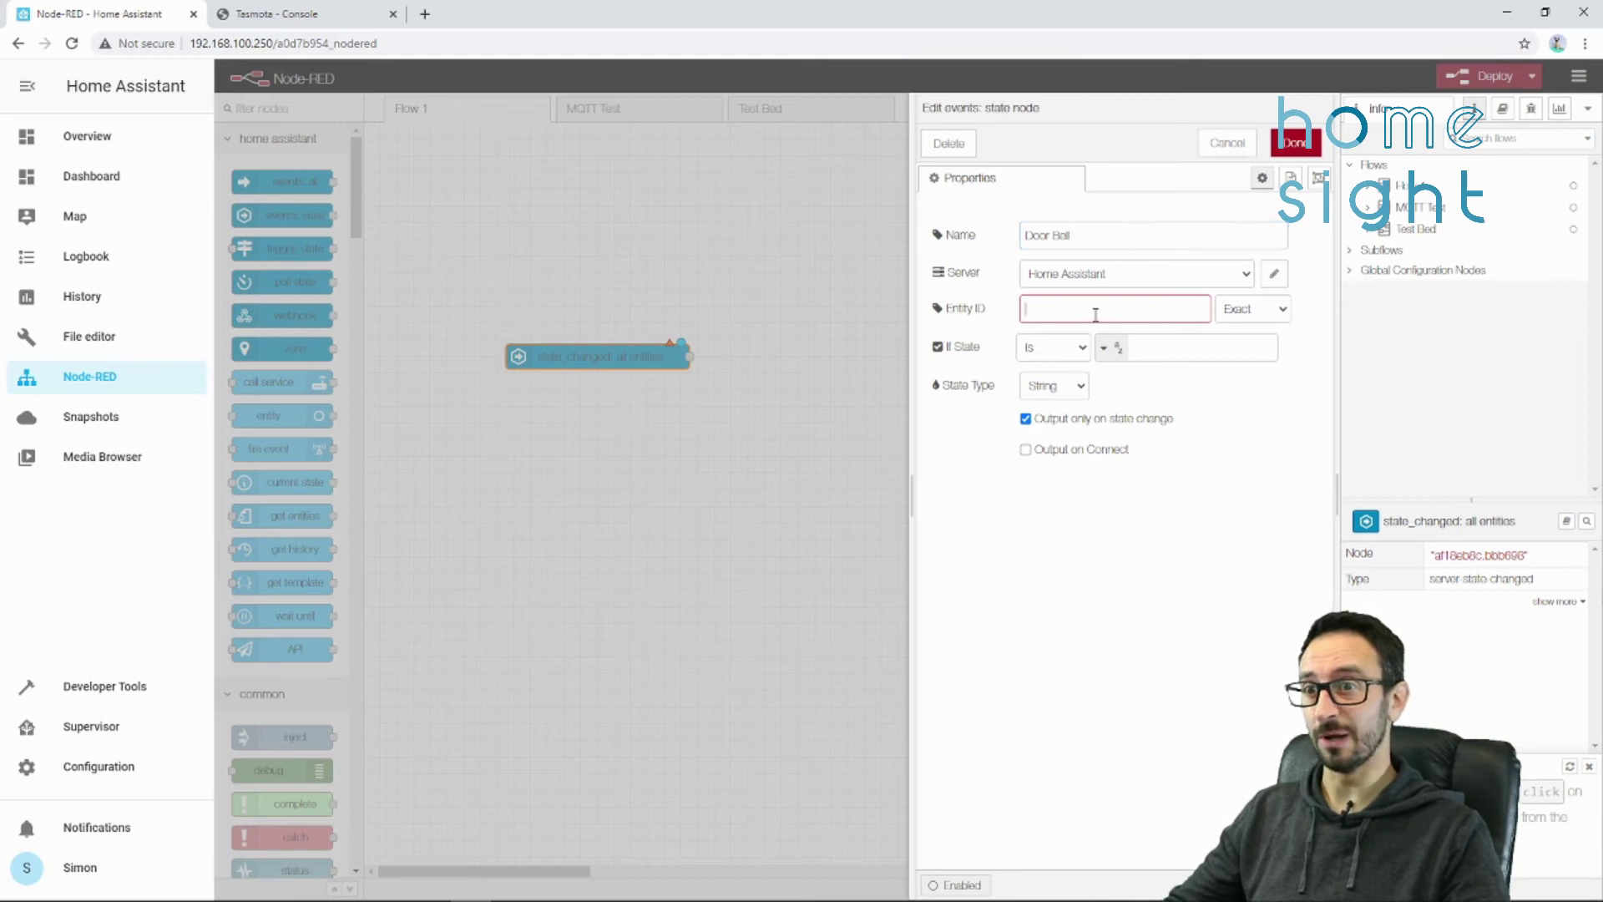
# - Copy binary_sensor.your_door from Developer Tools states and paste it into the node's Entity ID
pyautogui.rightClick(90, 693)
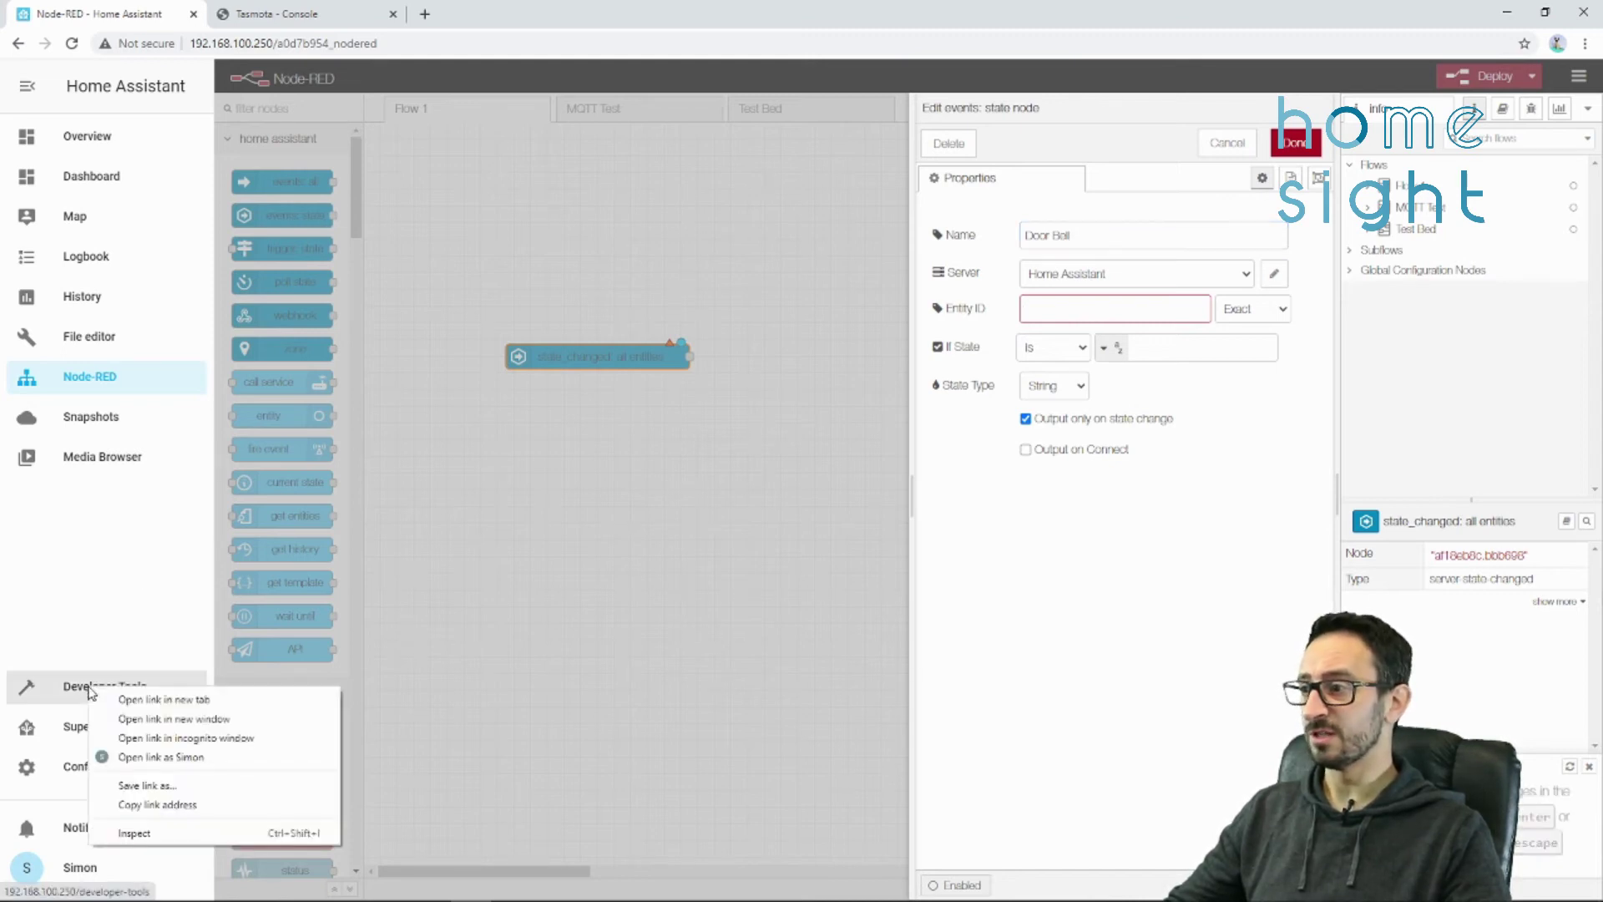
pyautogui.click(176, 705)
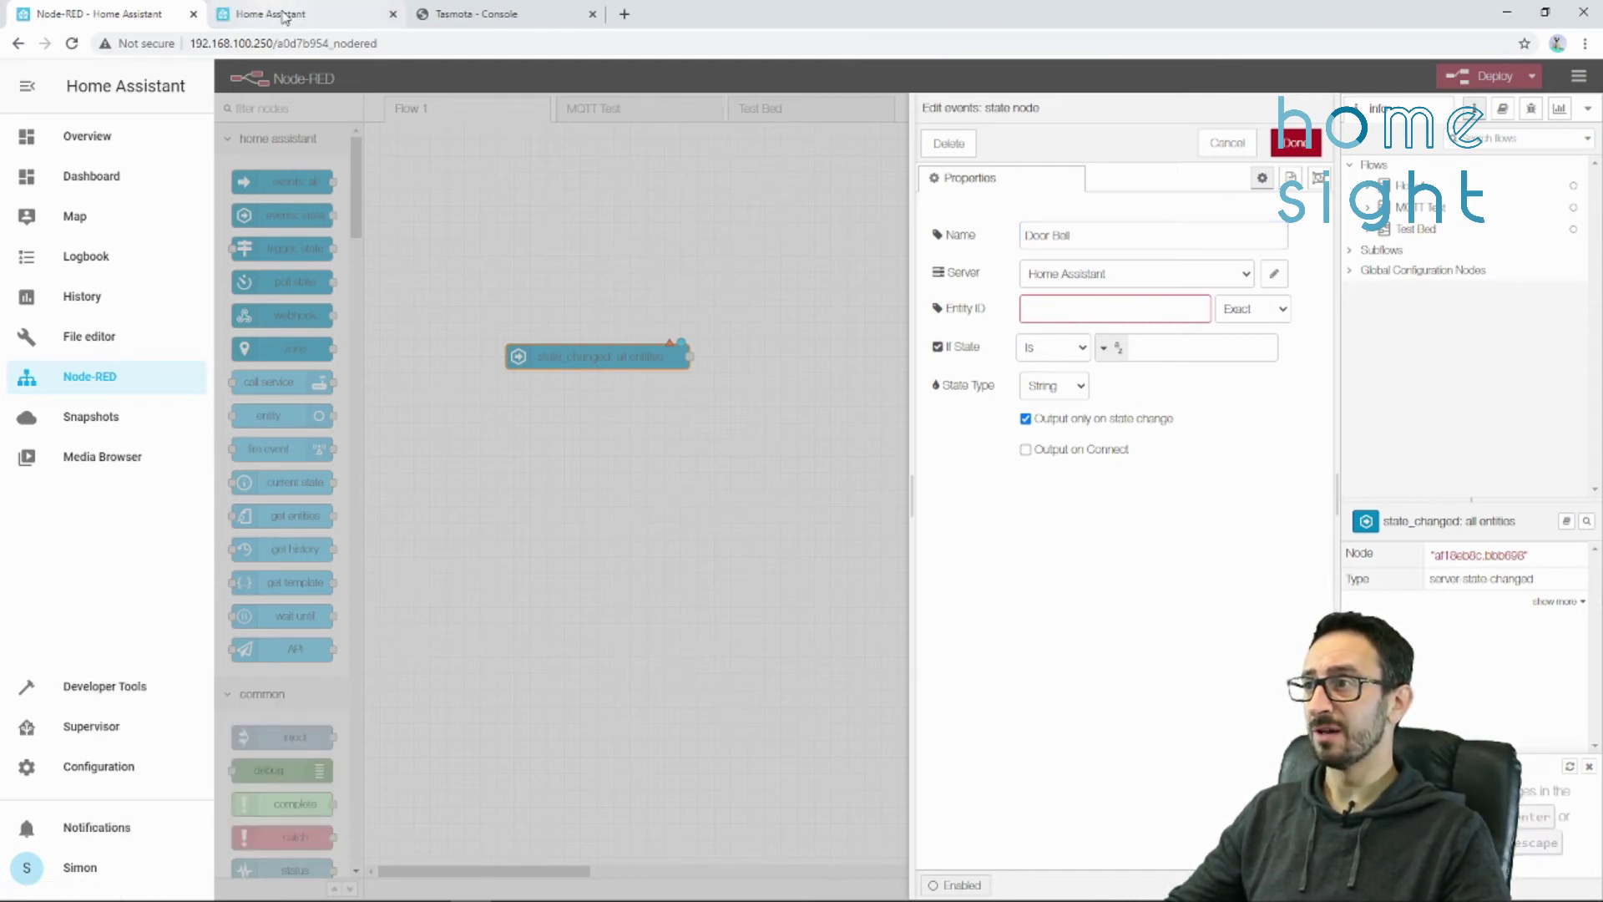
pyautogui.click(307, 15)
pyautogui.scroll(-10, 584, 467)
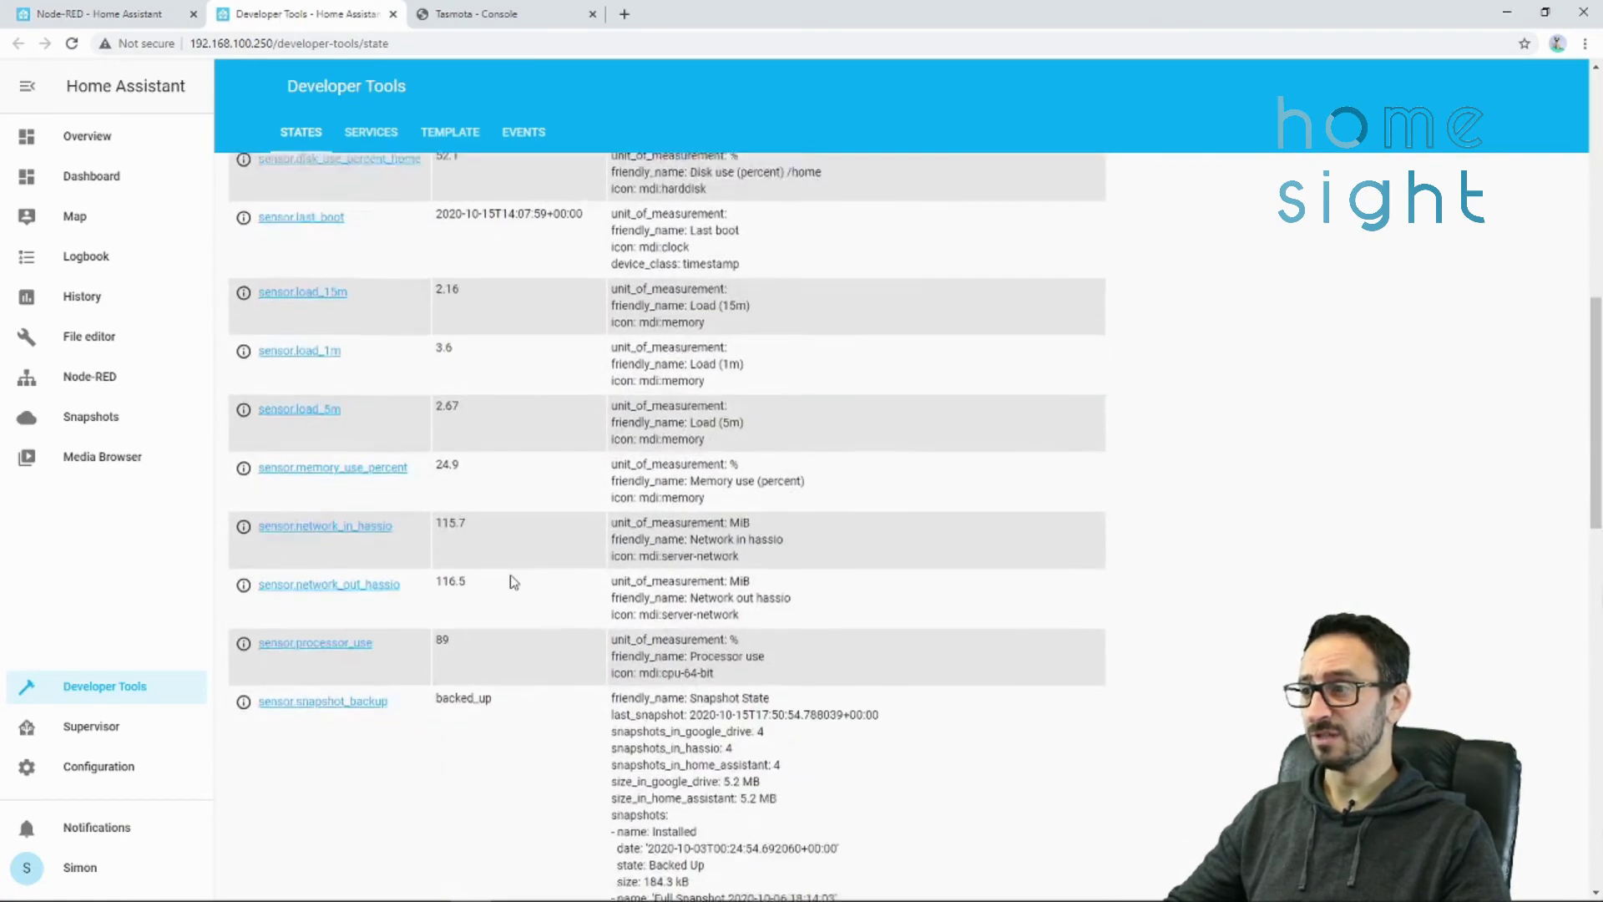
pyautogui.scroll(10, 512, 582)
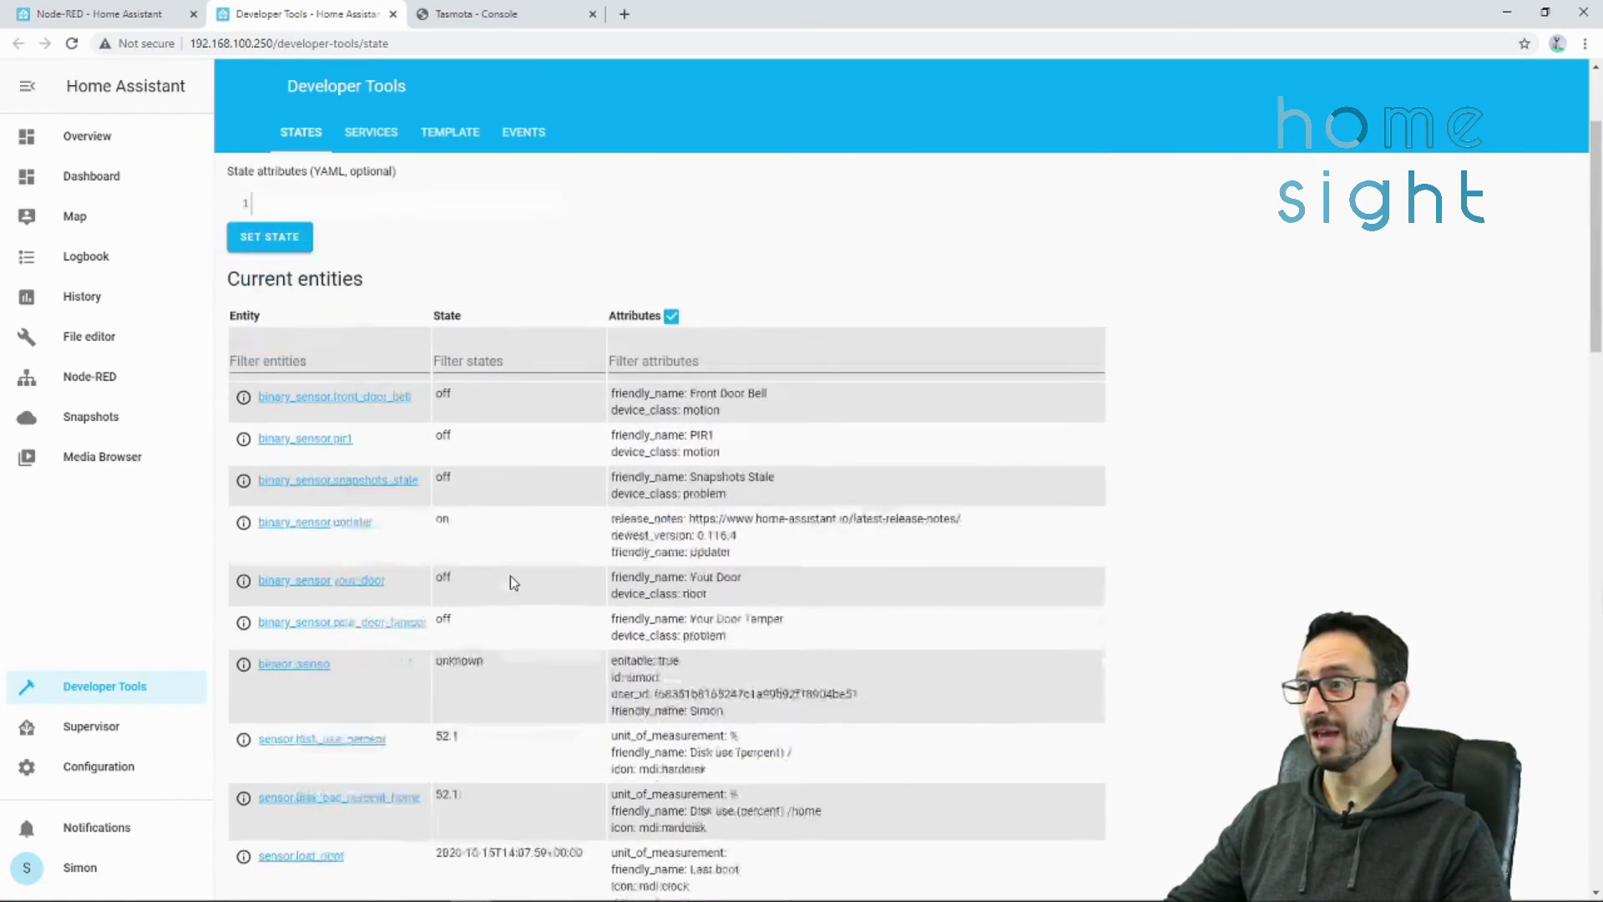
pyautogui.scroll(-1, 367, 723)
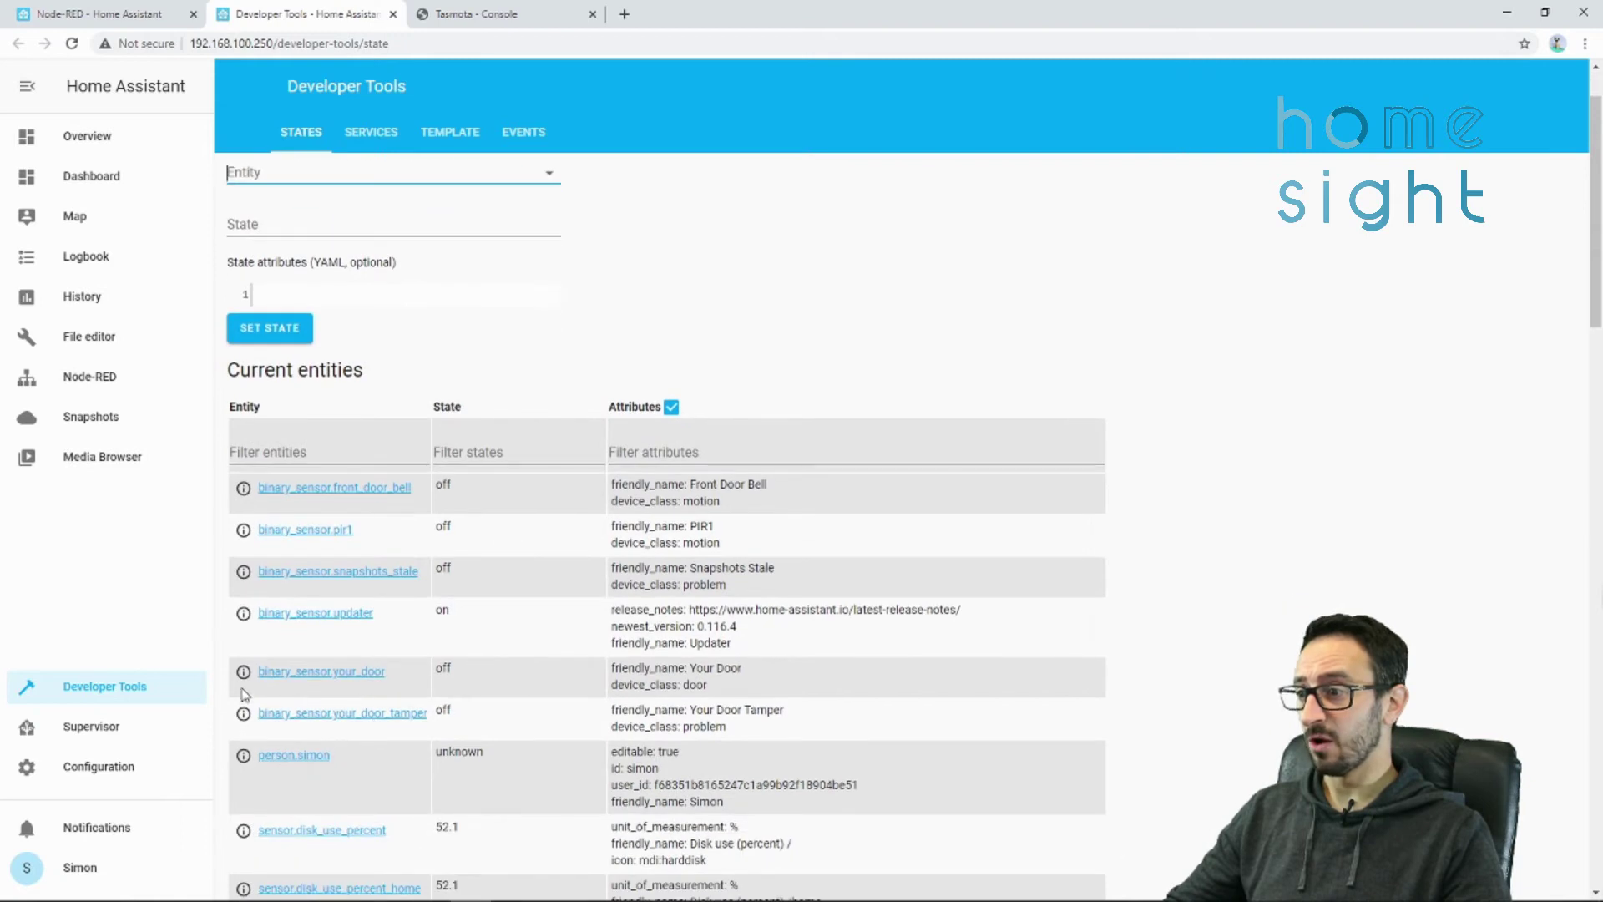
pyautogui.moveTo(388, 672); pyautogui.dragTo(255, 678)
pyautogui.hotkey('ctrl', 'c')
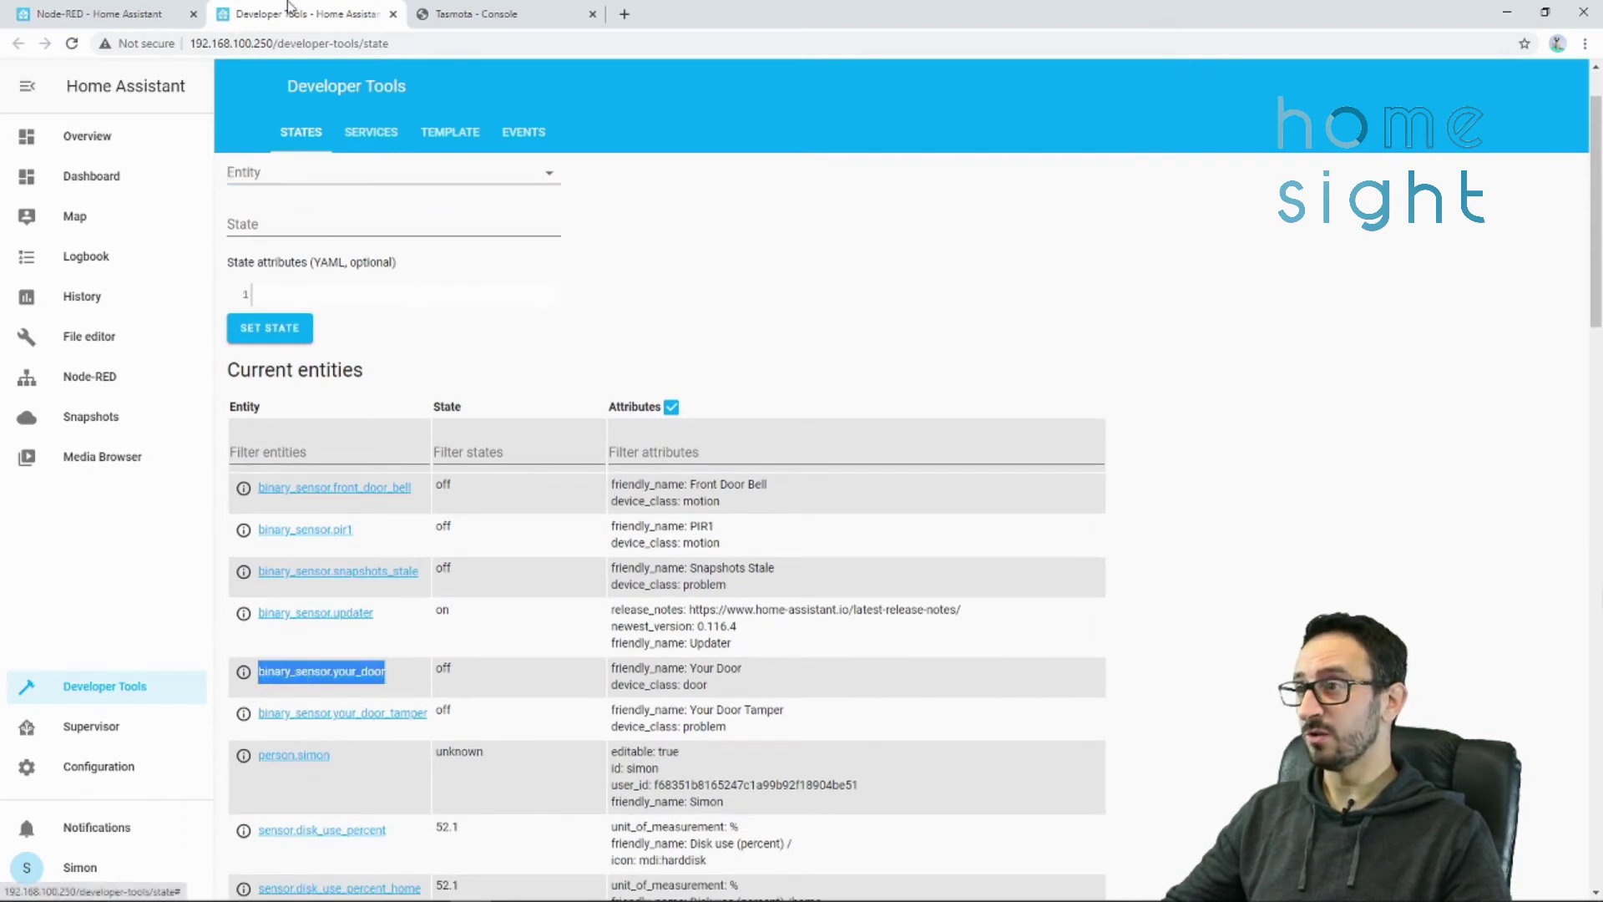
pyautogui.click(170, 17)
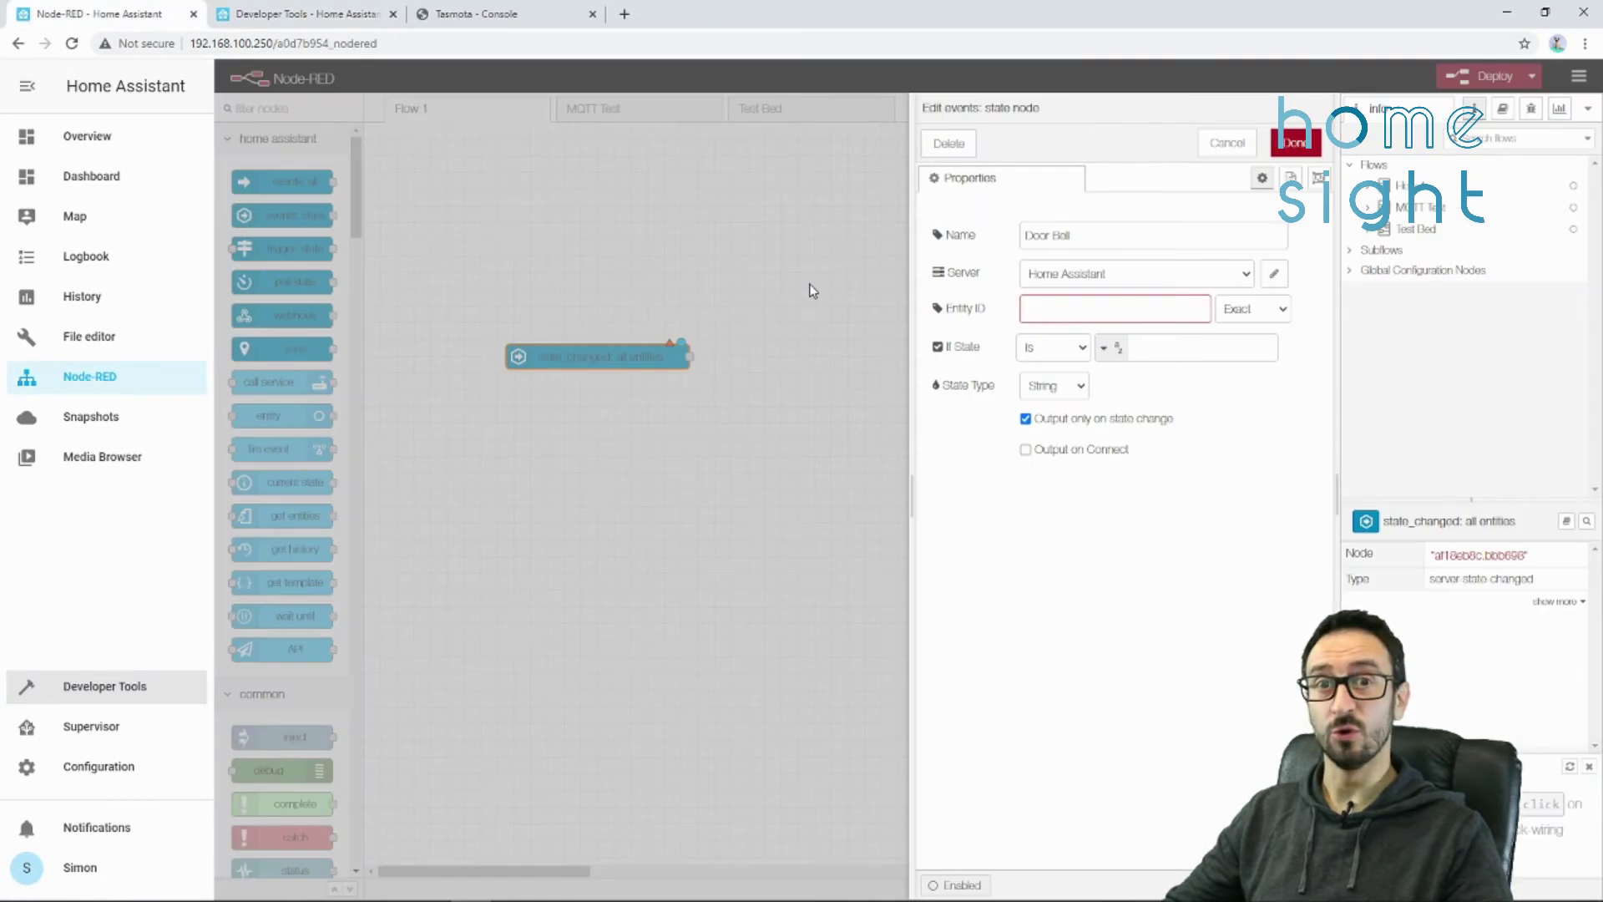
pyautogui.click(1035, 308)
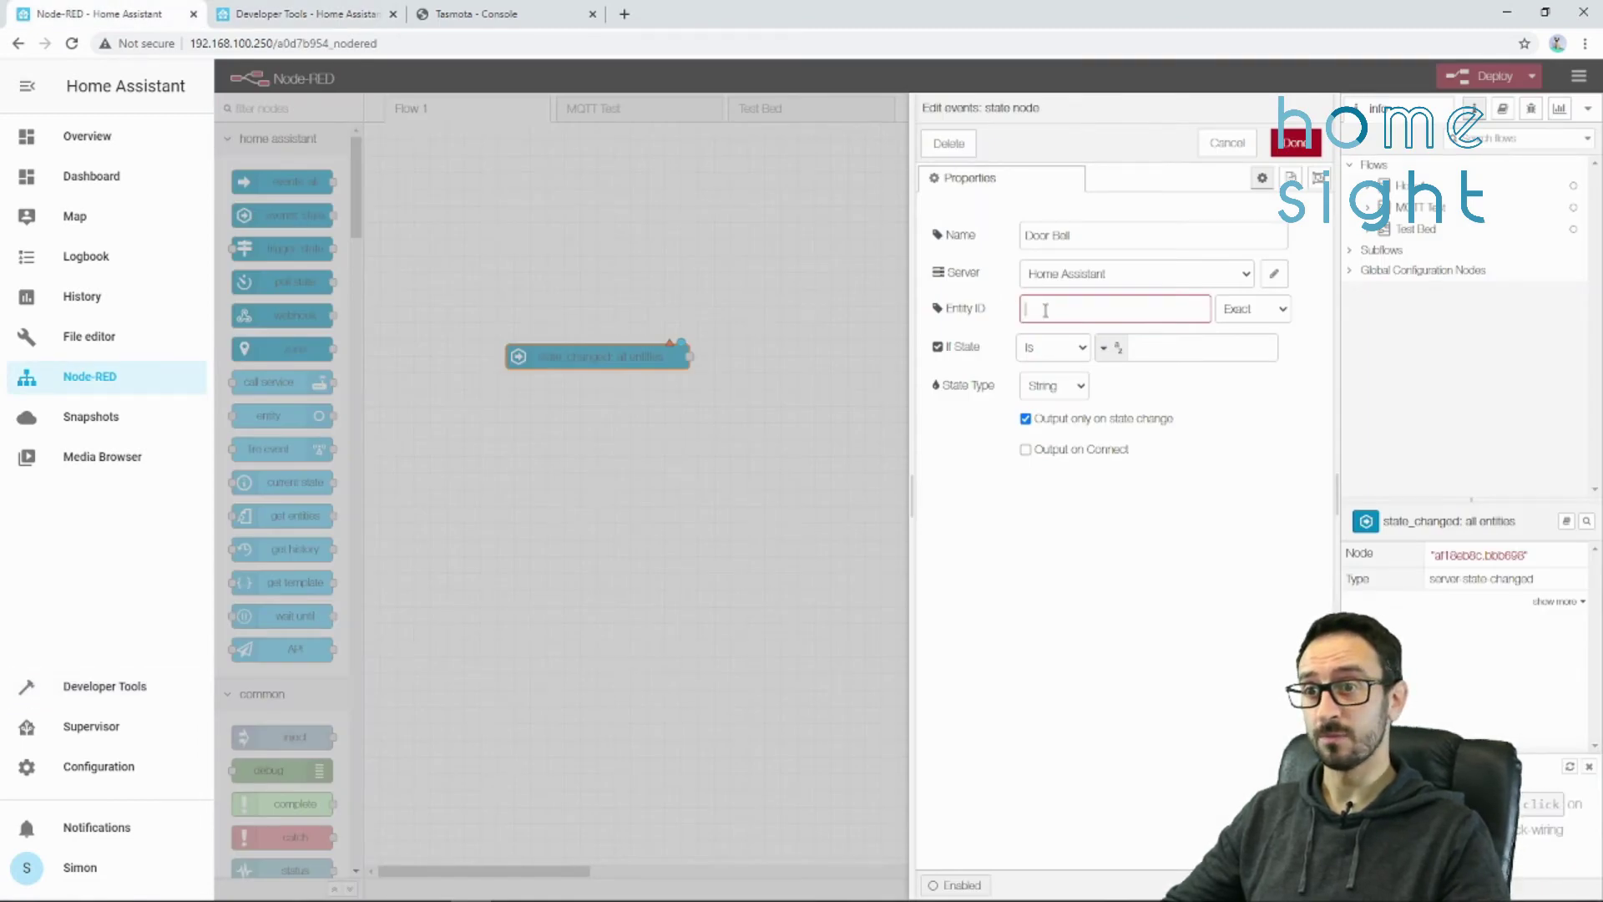
pyautogui.hotkey('ctrl', 'v')
# - Set the node's If State to on and confirm the settings with Done
pyautogui.click(1175, 349)
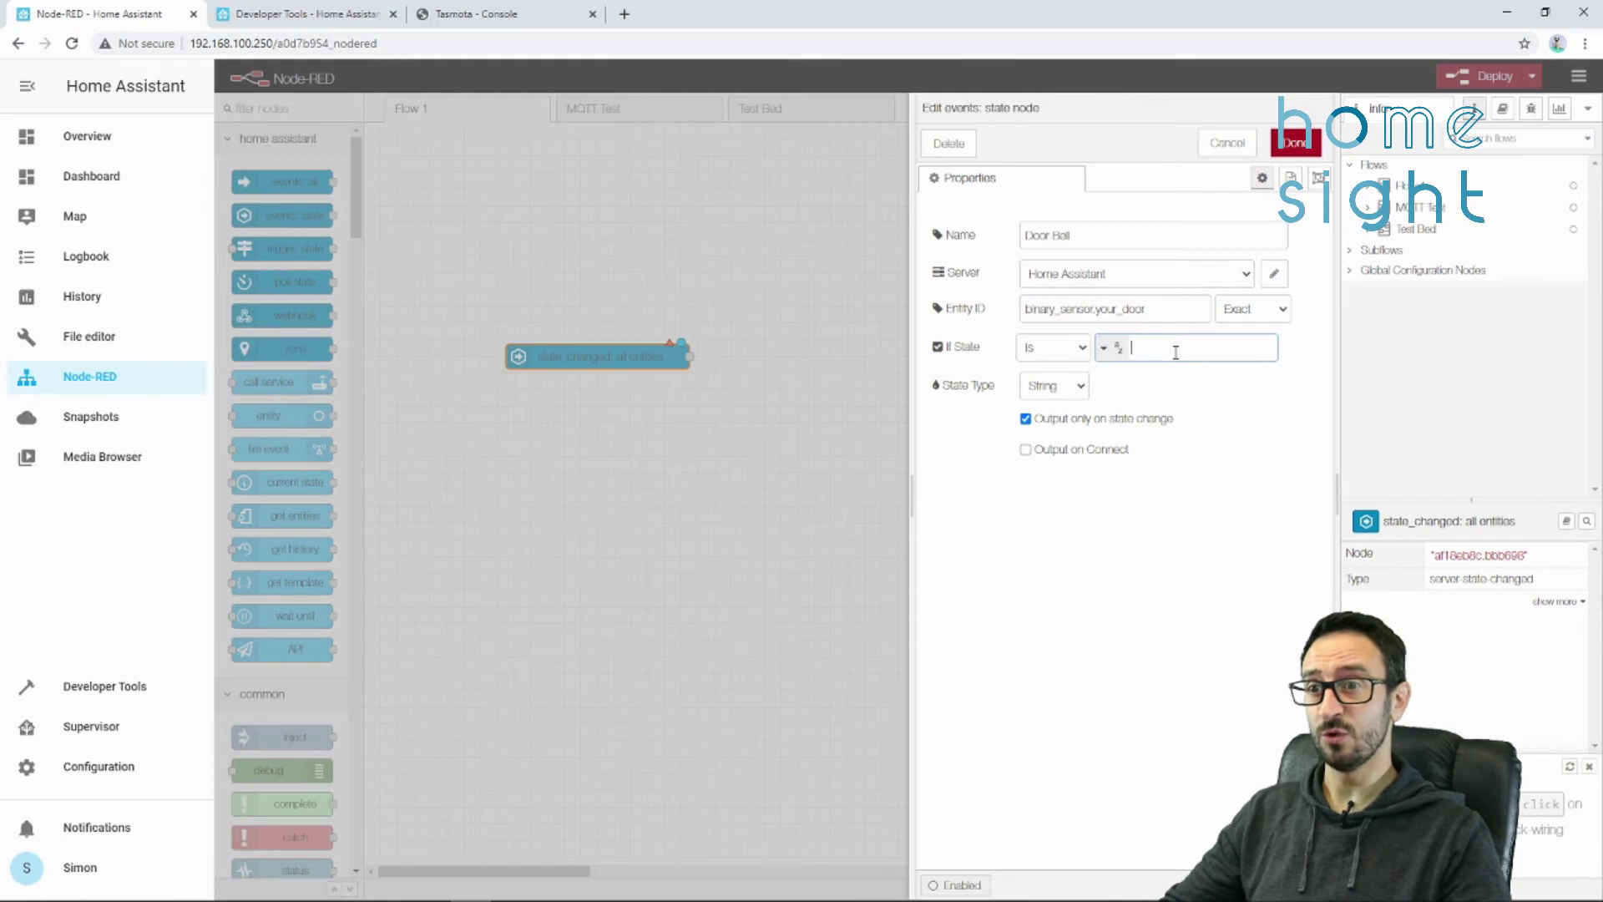
pyautogui.click(309, 14)
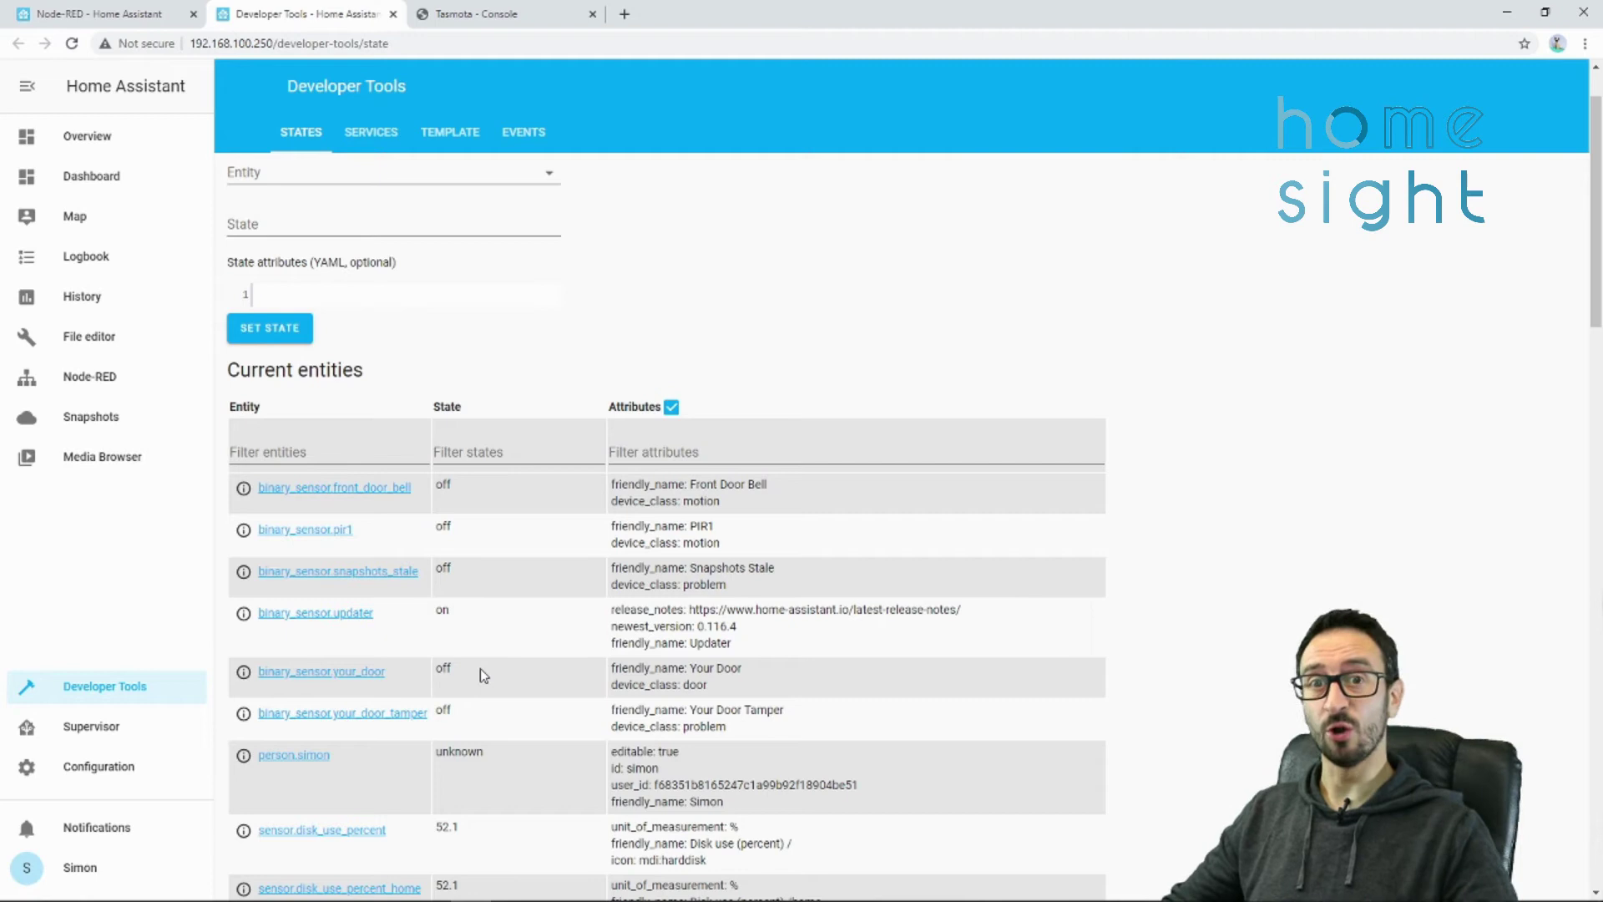
pyautogui.click(117, 14)
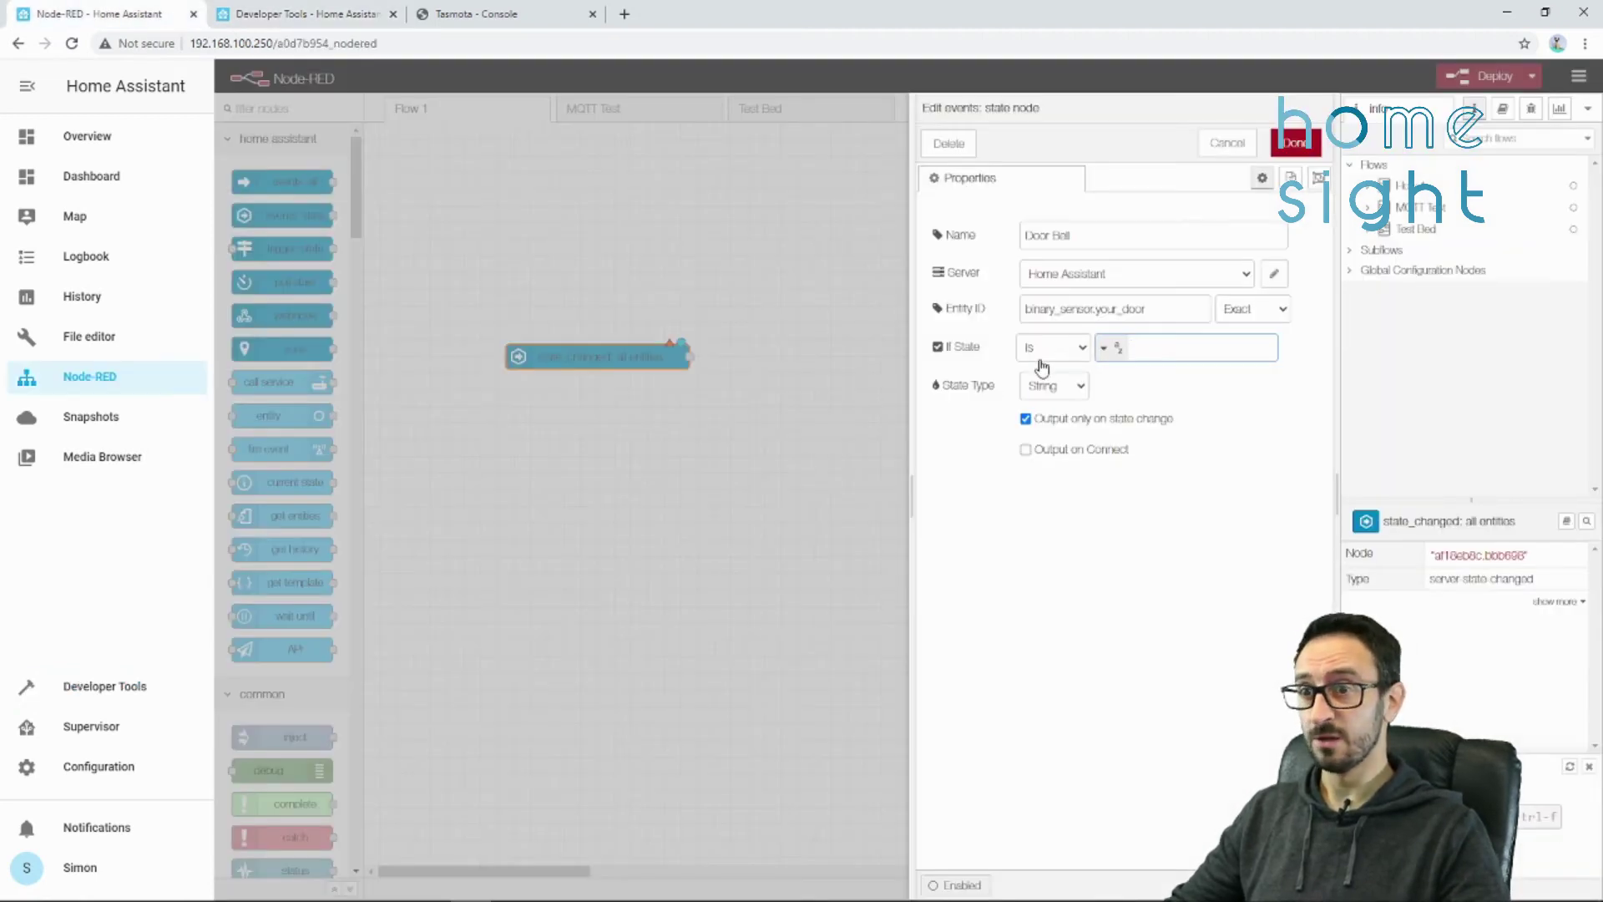
pyautogui.write('on')
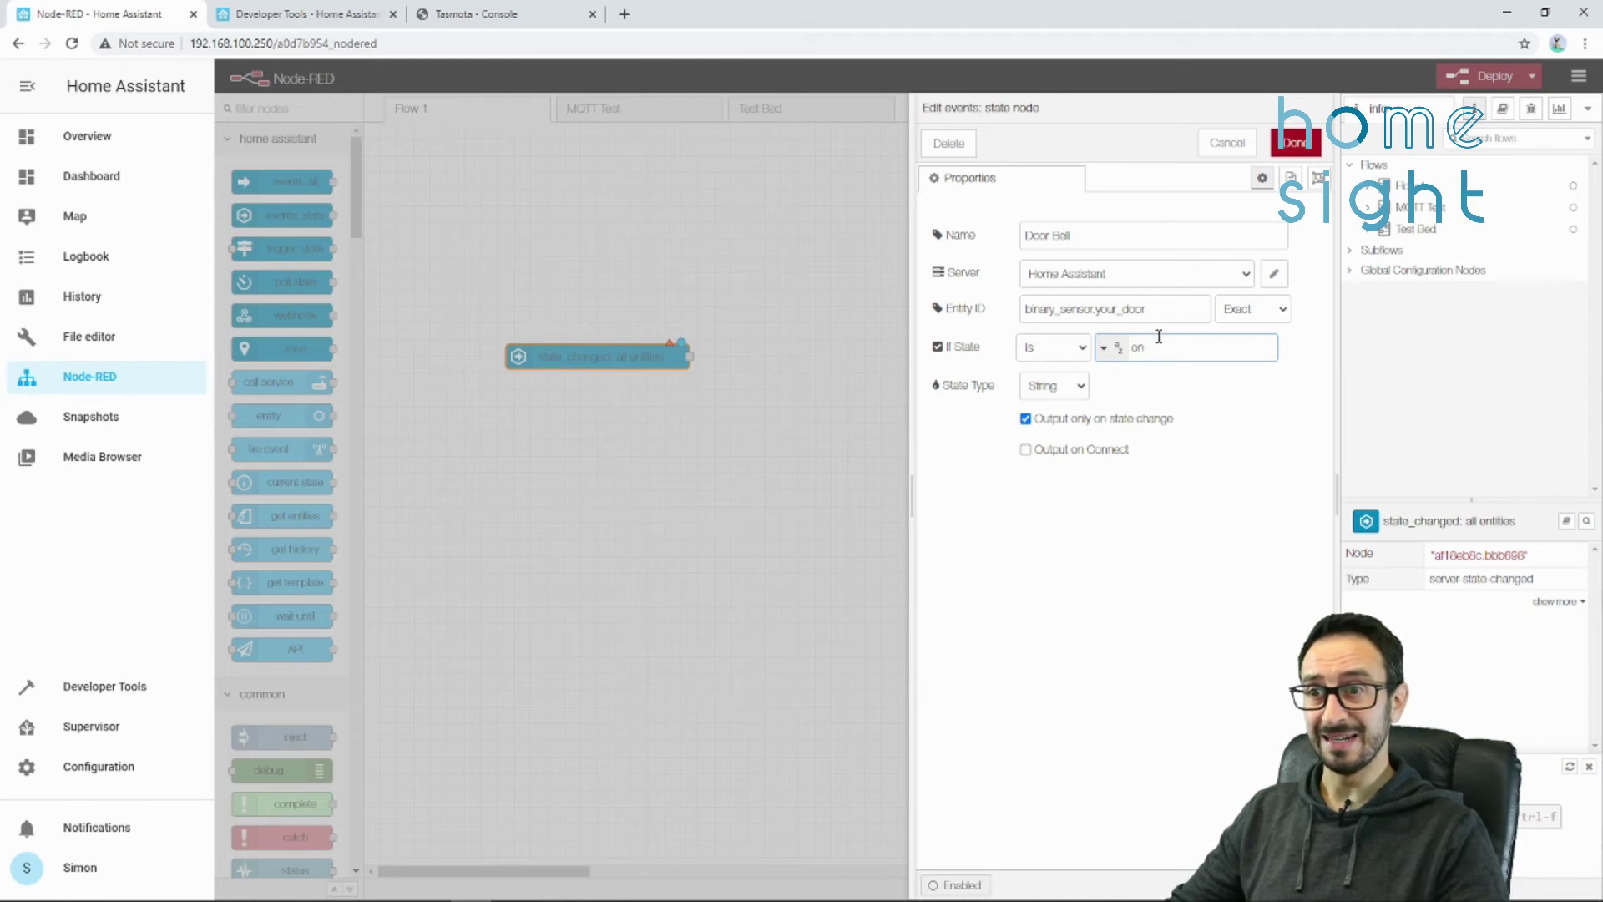
pyautogui.tripleClick(1093, 242)
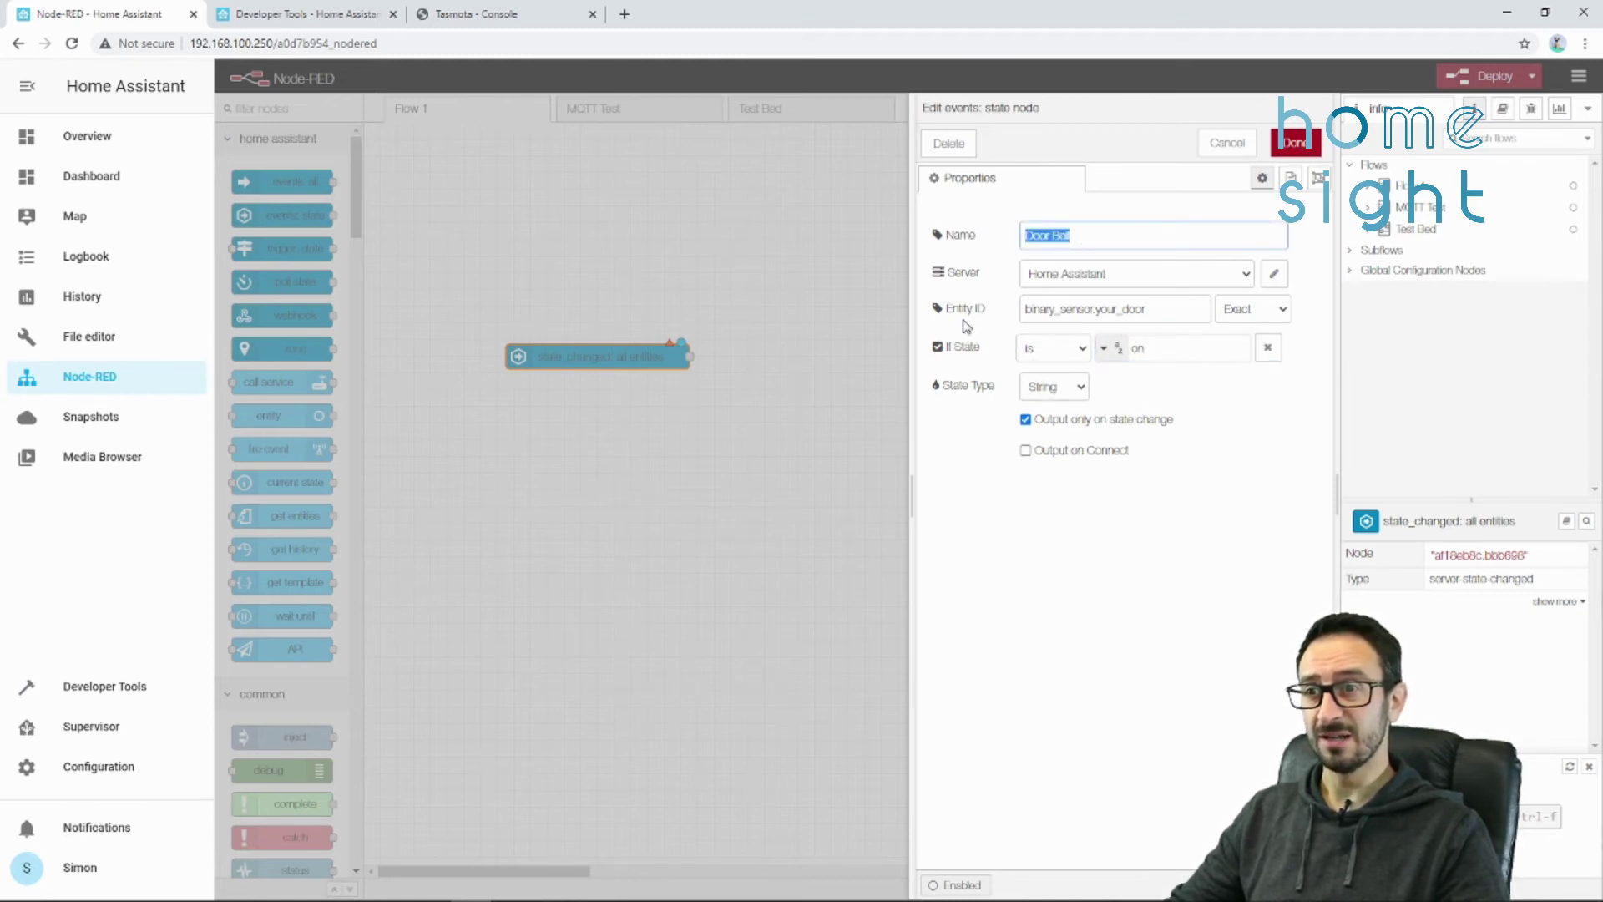
pyautogui.click(1160, 308)
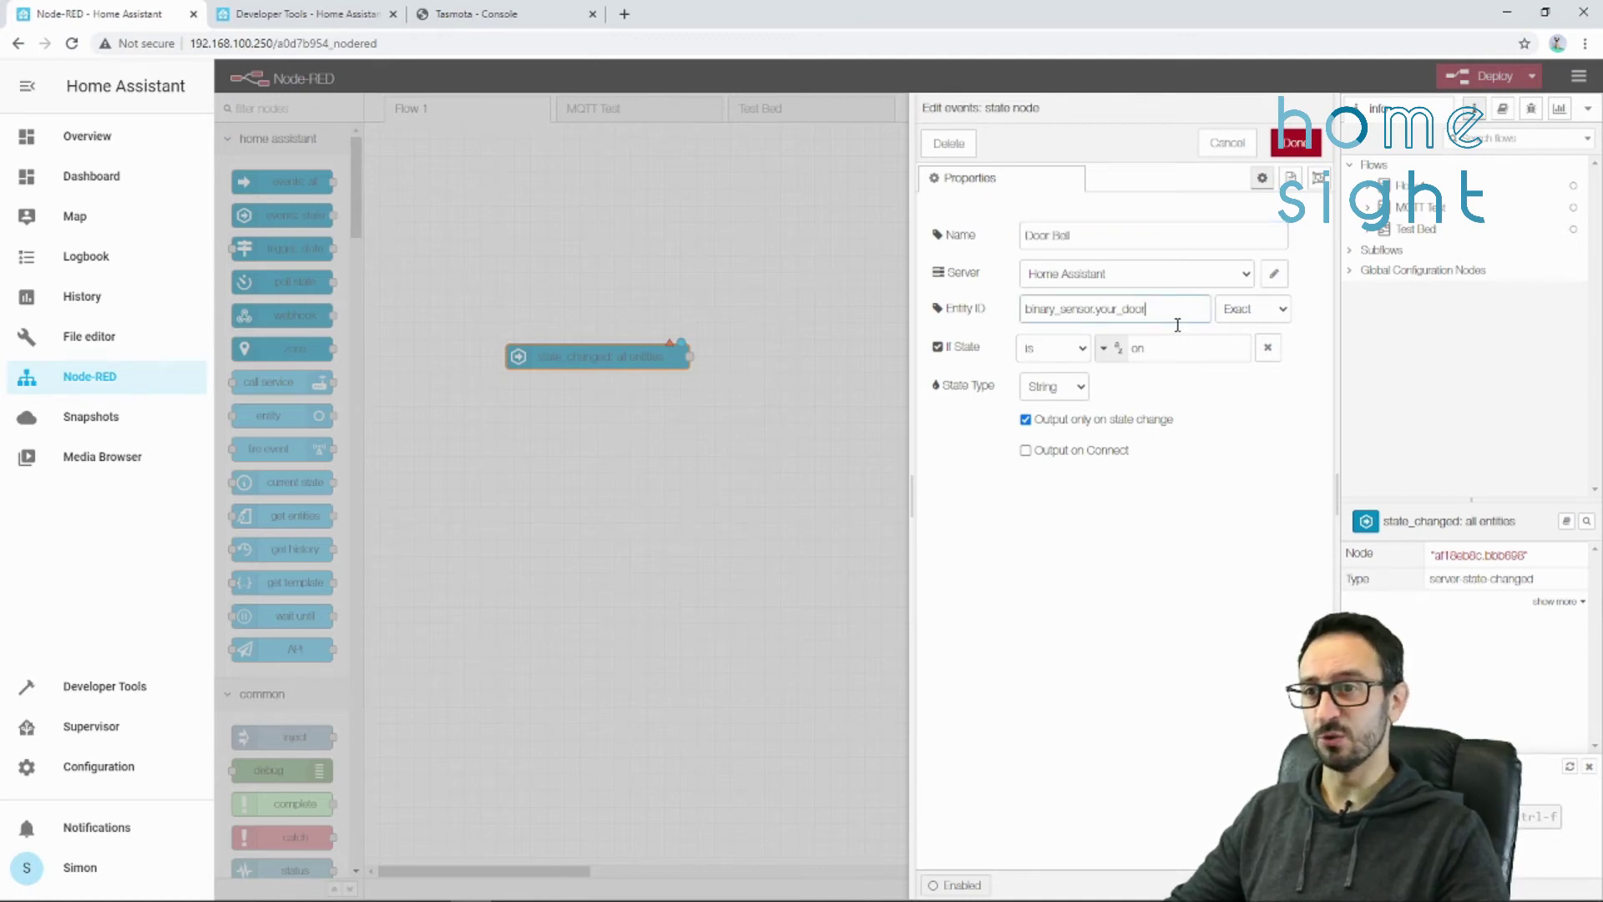
pyautogui.click(1296, 143)
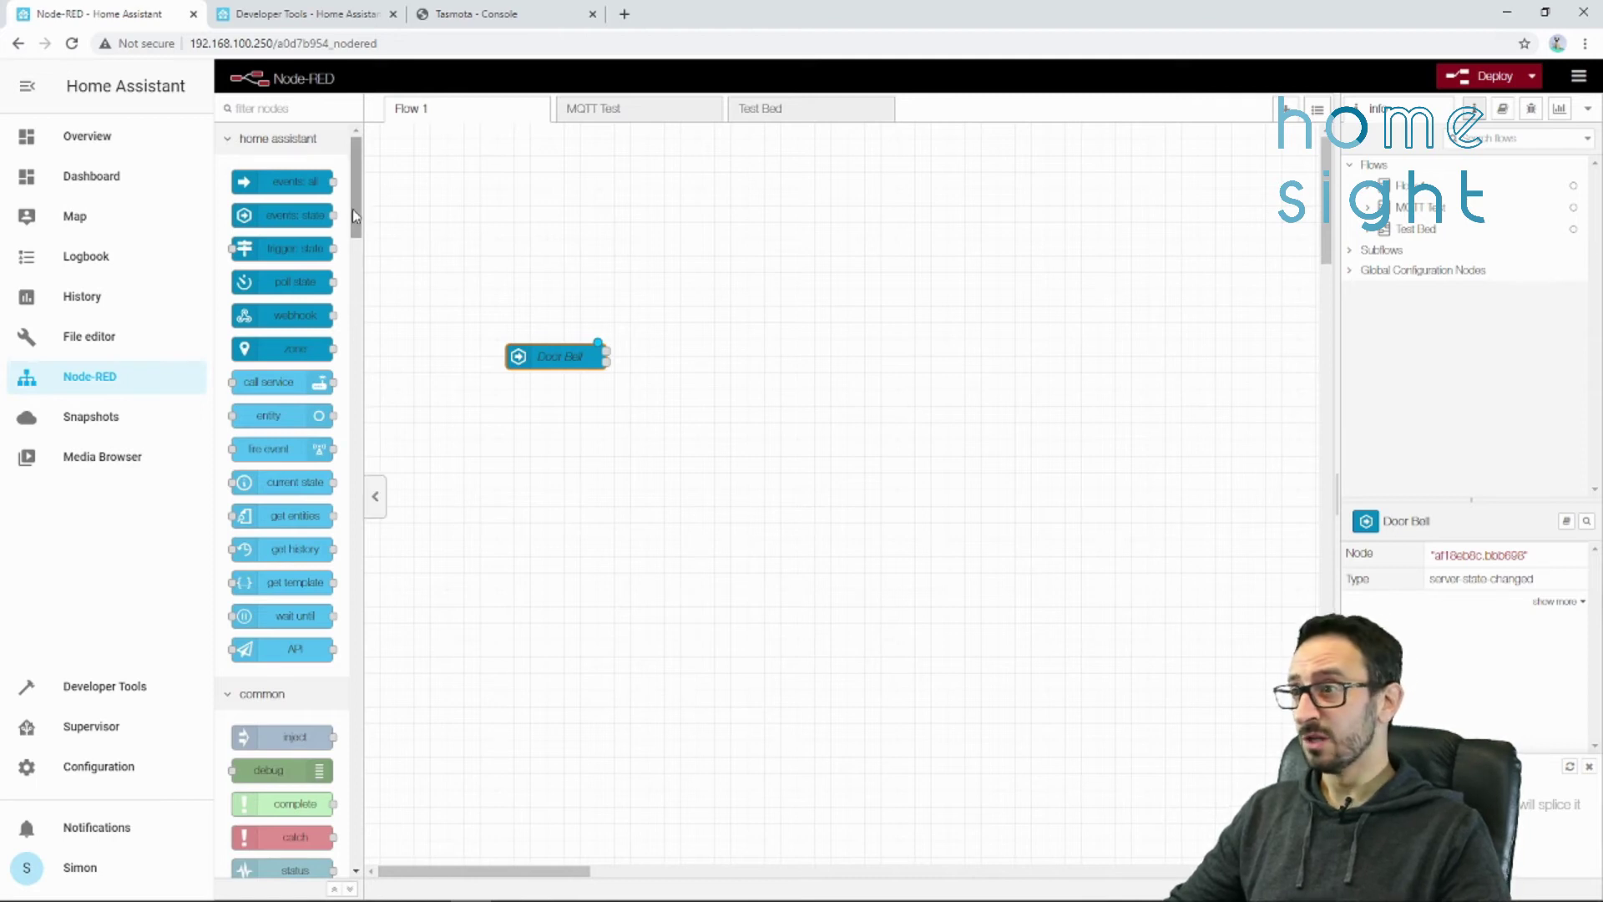
# - Place a call service node on the canvas and wire Door Bell's output into it
pyautogui.scroll(-1, 353, 209)
pyautogui.moveTo(280, 315); pyautogui.dragTo(789, 375)
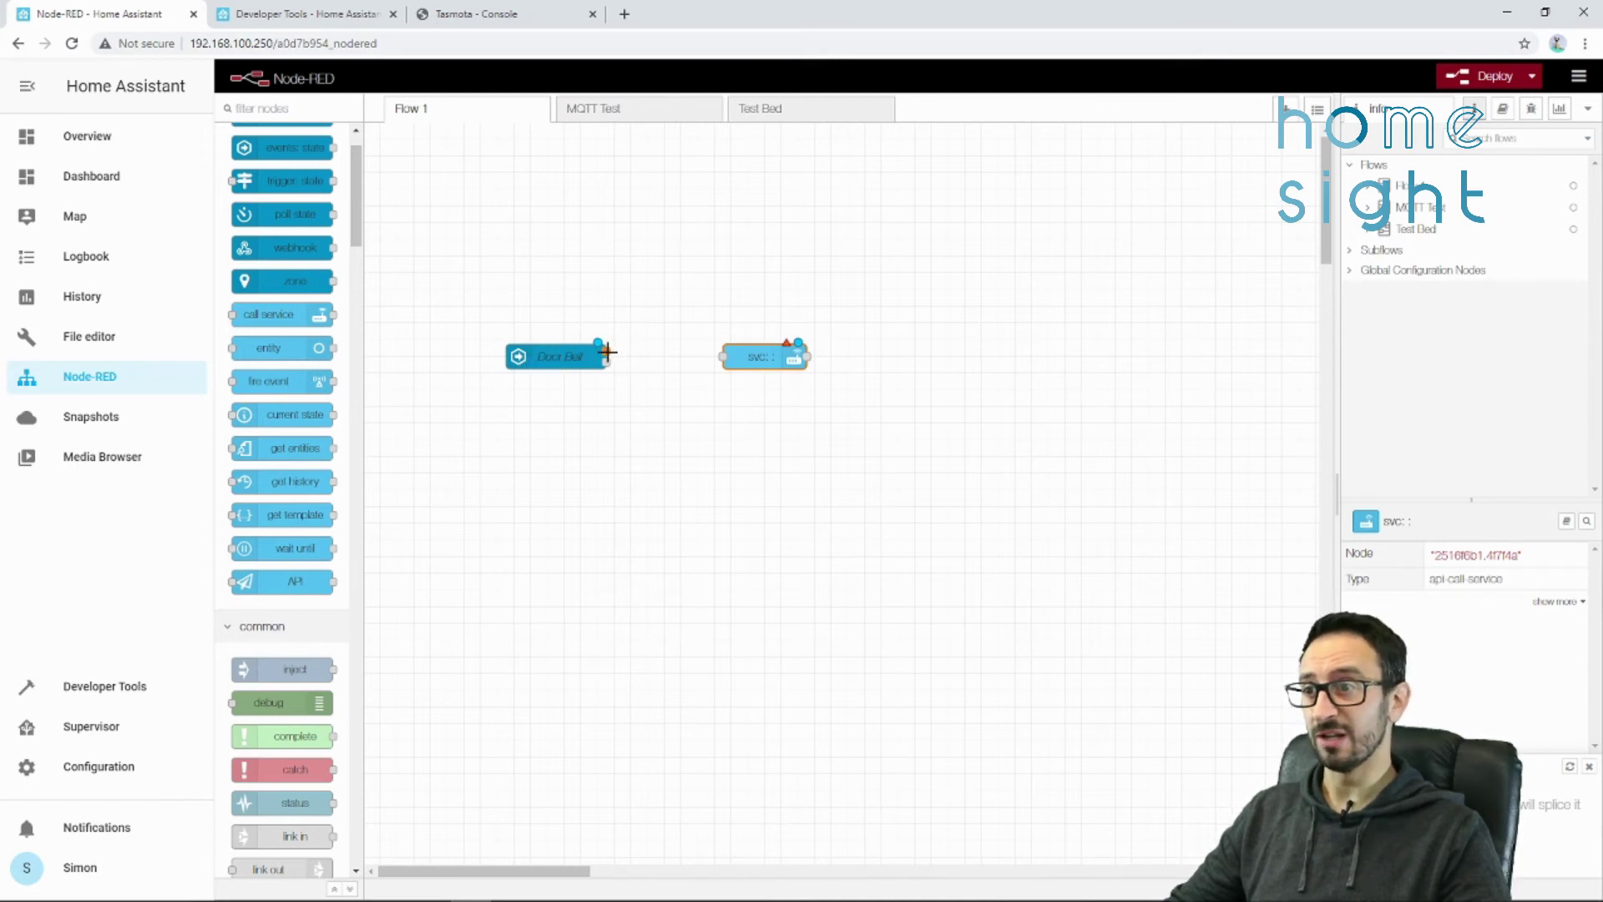
pyautogui.moveTo(606, 352); pyautogui.dragTo(727, 357)
pyautogui.doubleClick(762, 358)
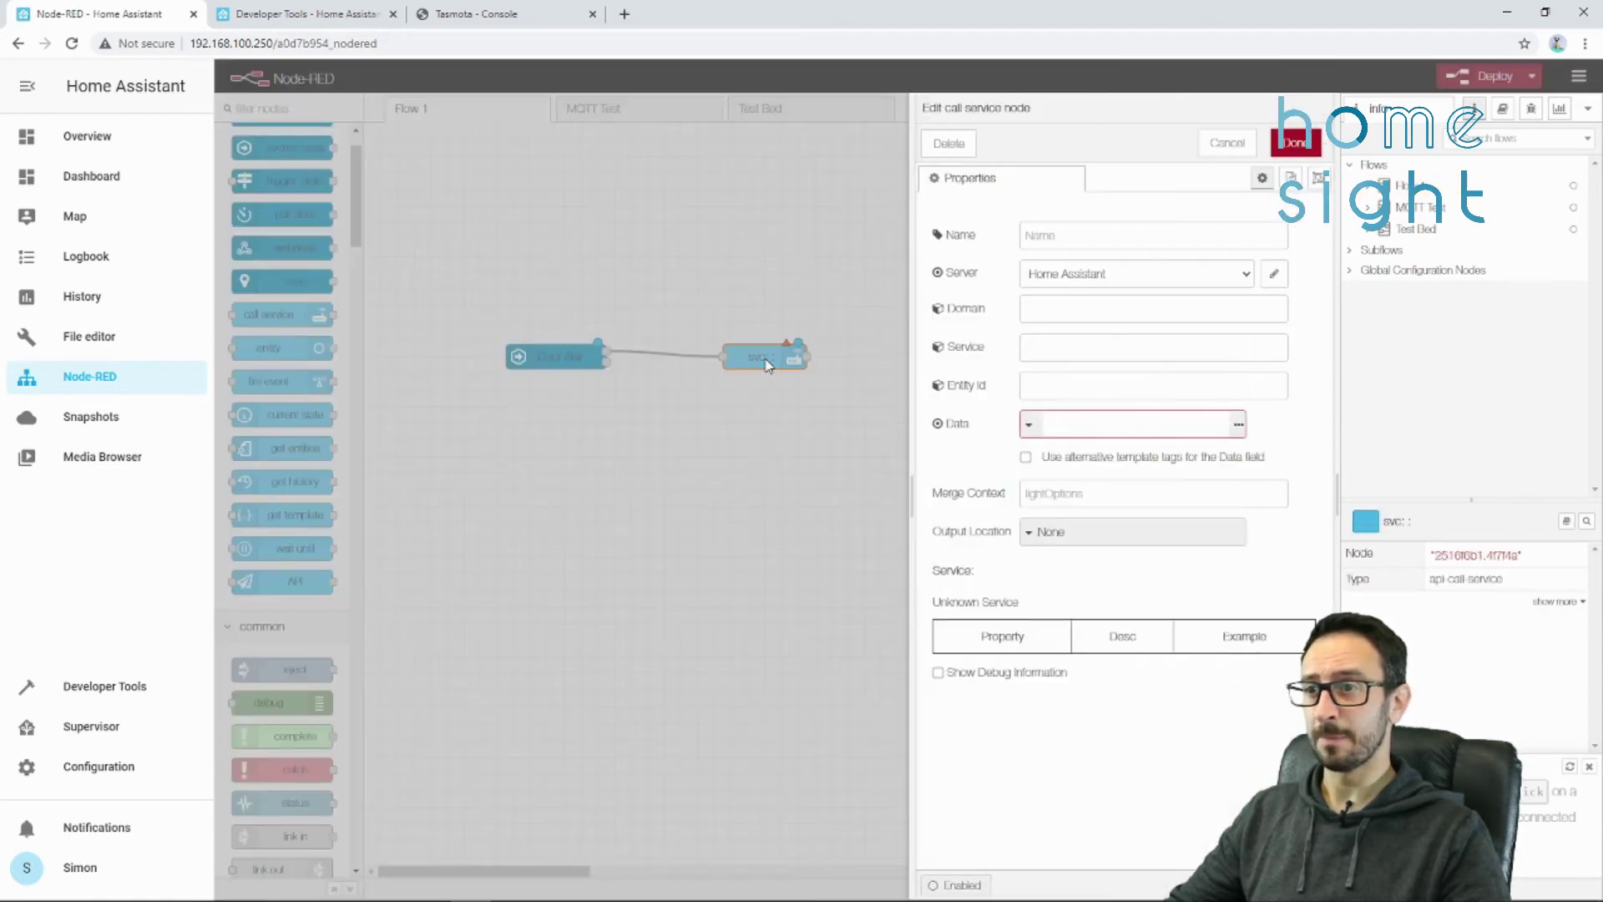
# - Name the node 'Ring Door Bell' and set it to call homeassistant turn_on
pyautogui.click(1075, 233)
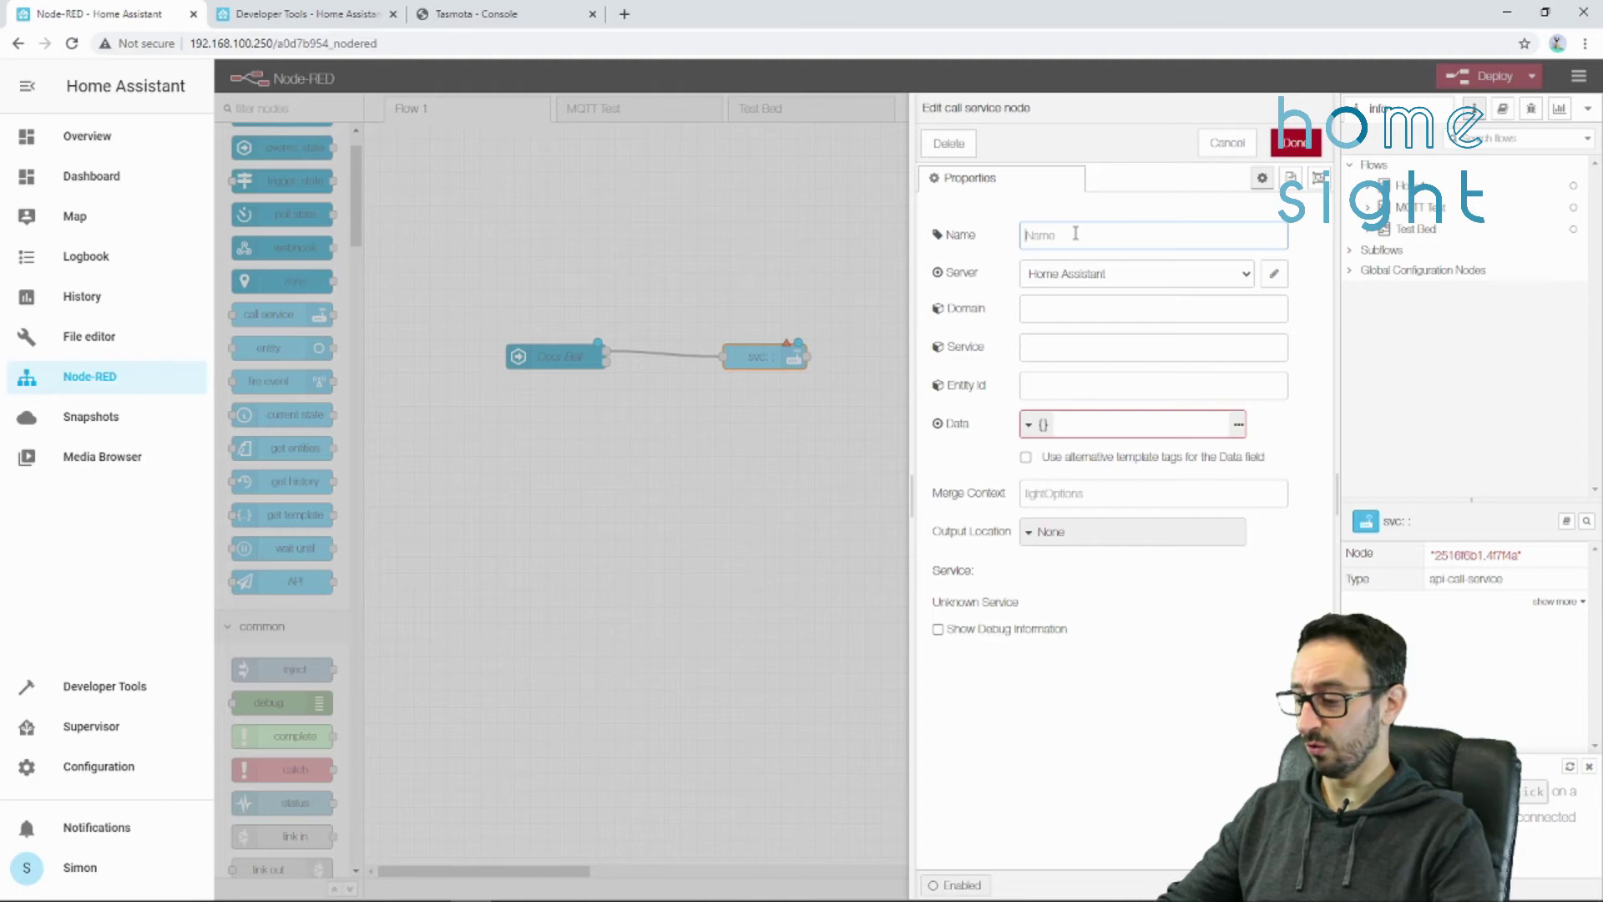
pyautogui.write('Ring ')
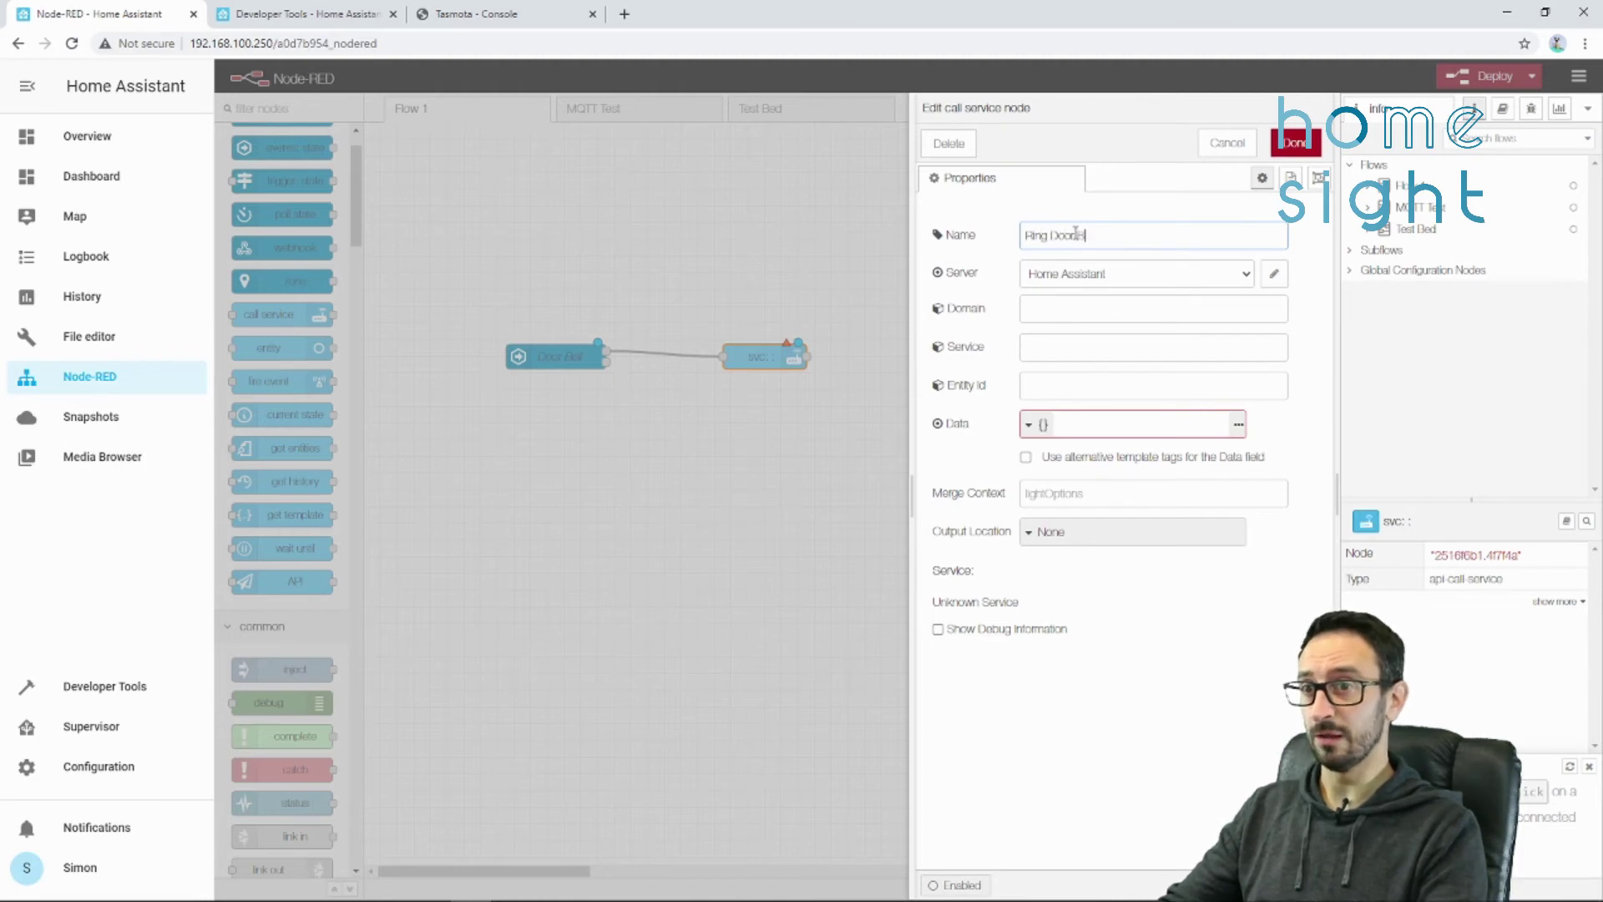
pyautogui.write('Door Bell')
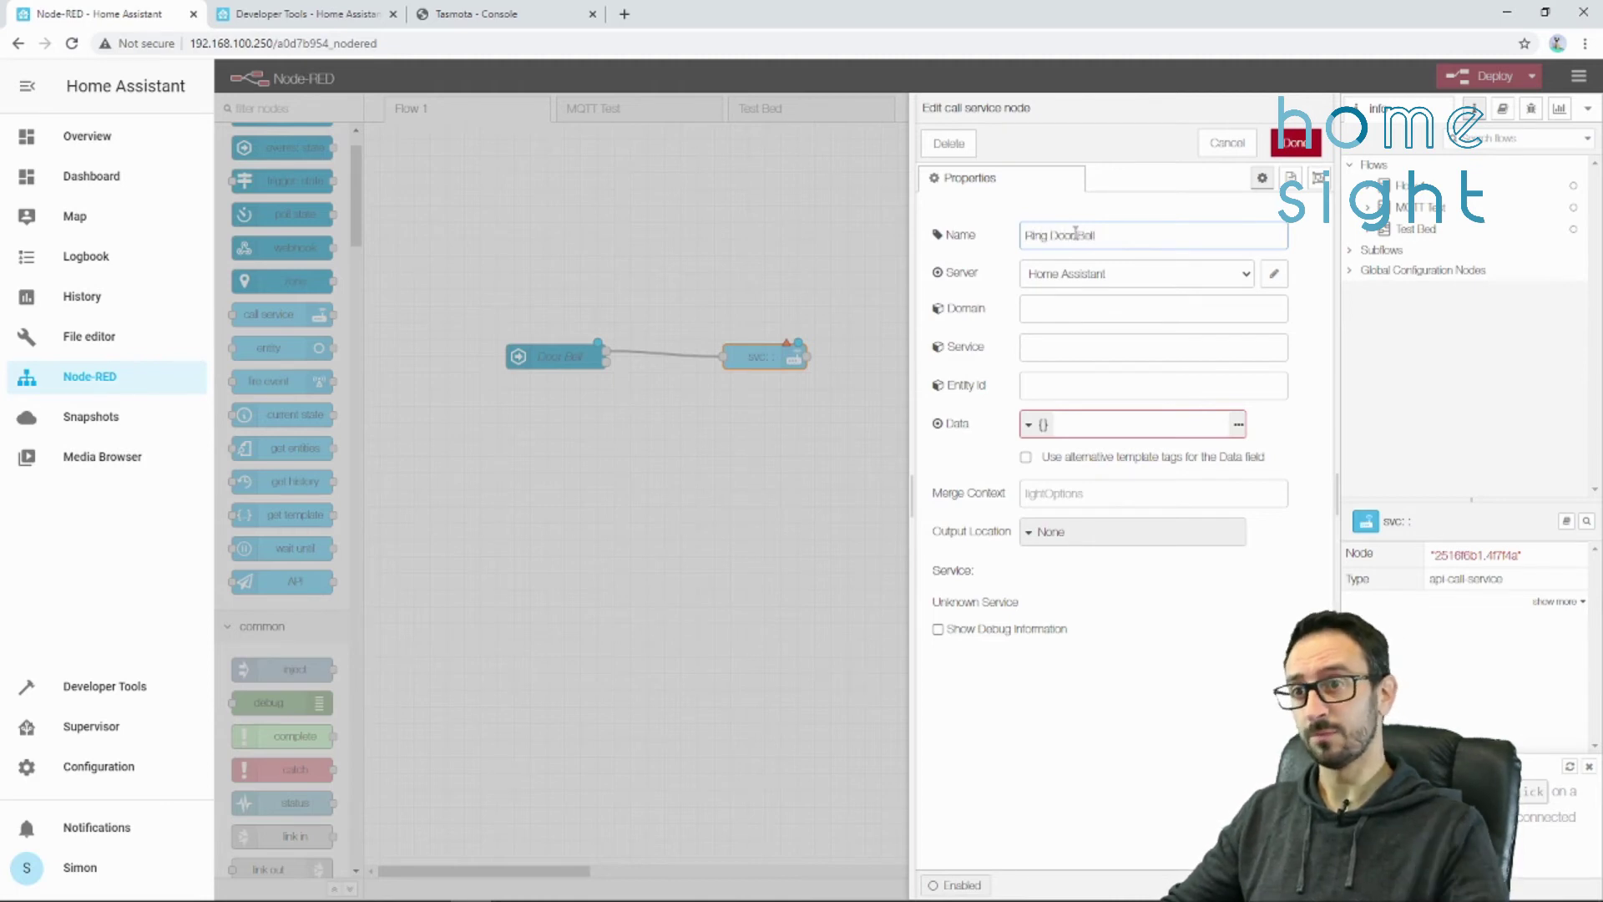
pyautogui.click(1092, 316)
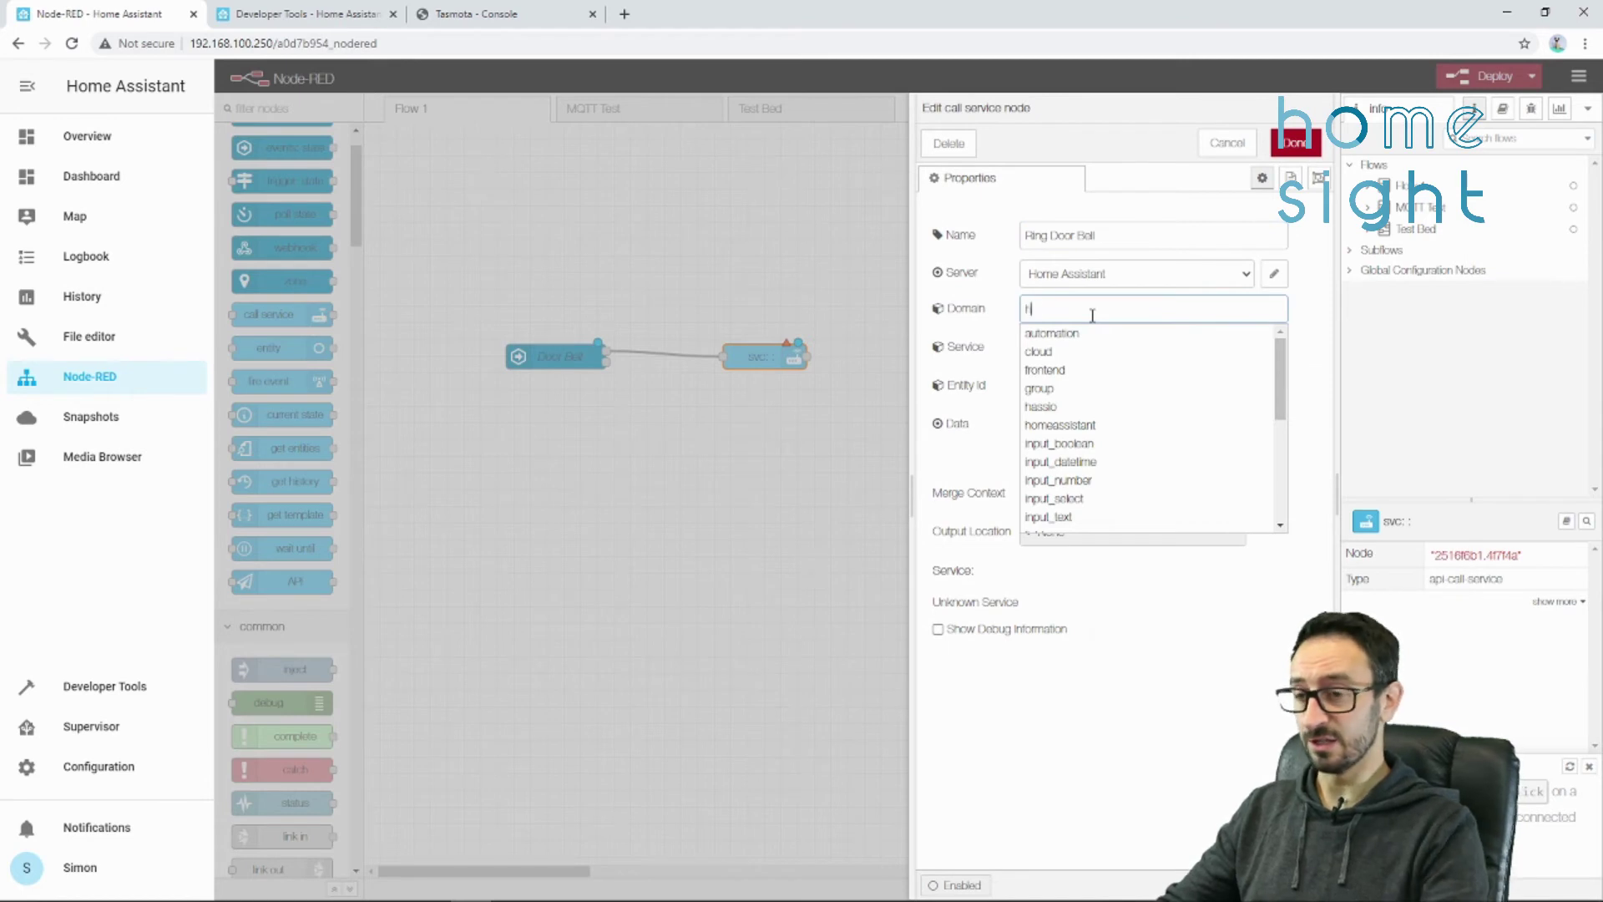
pyautogui.write('home')
pyautogui.click(1088, 335)
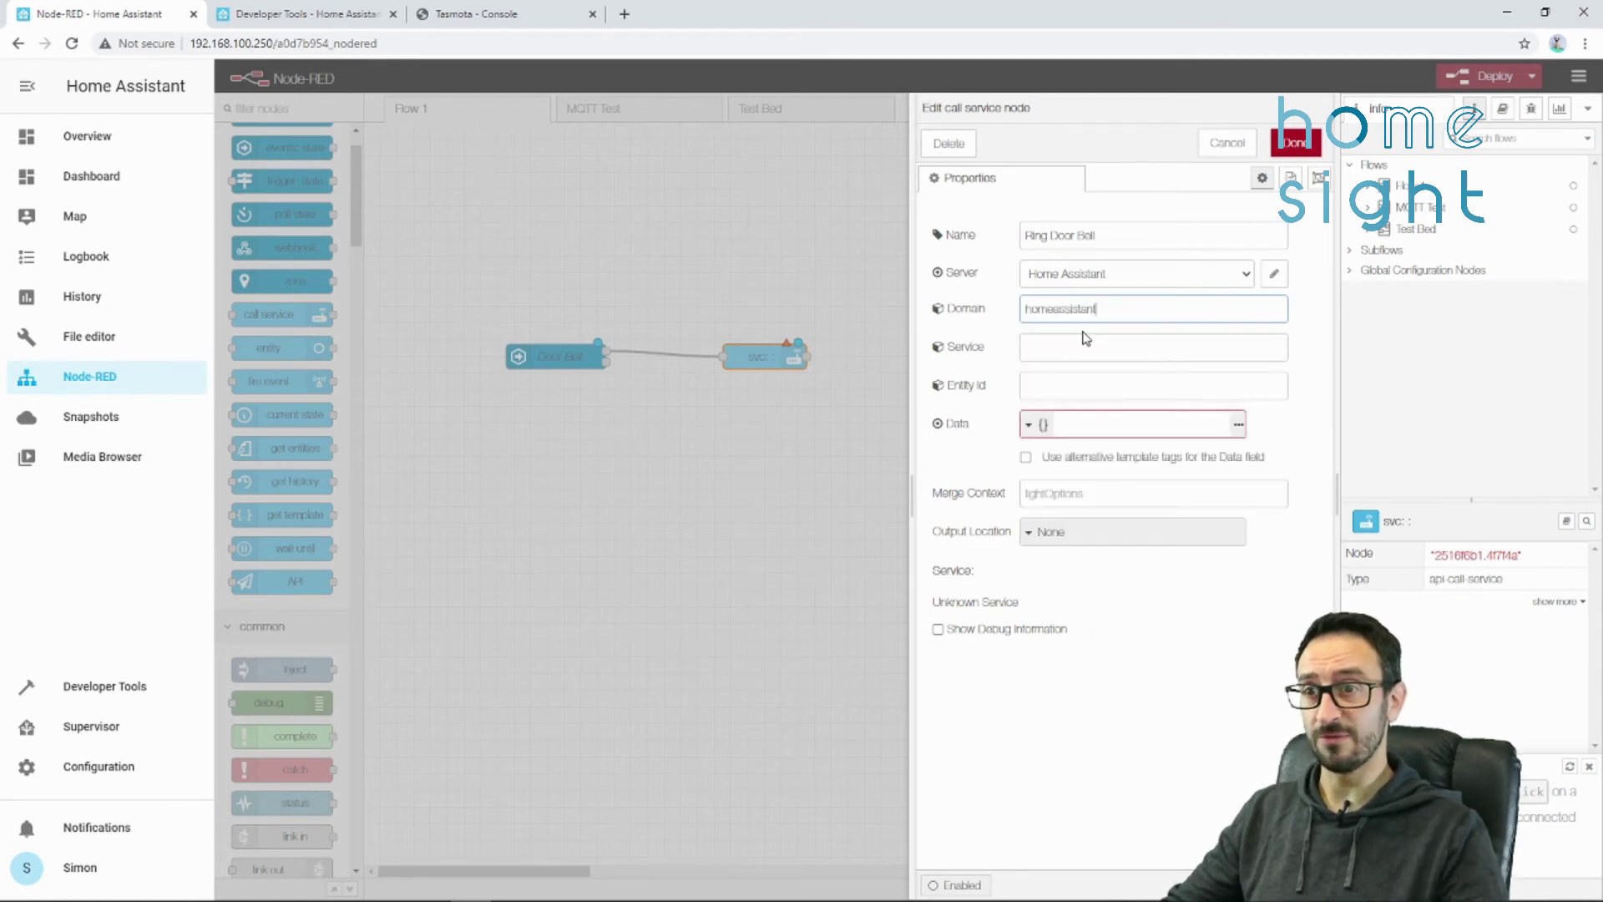
pyautogui.click(1059, 340)
pyautogui.write('tu')
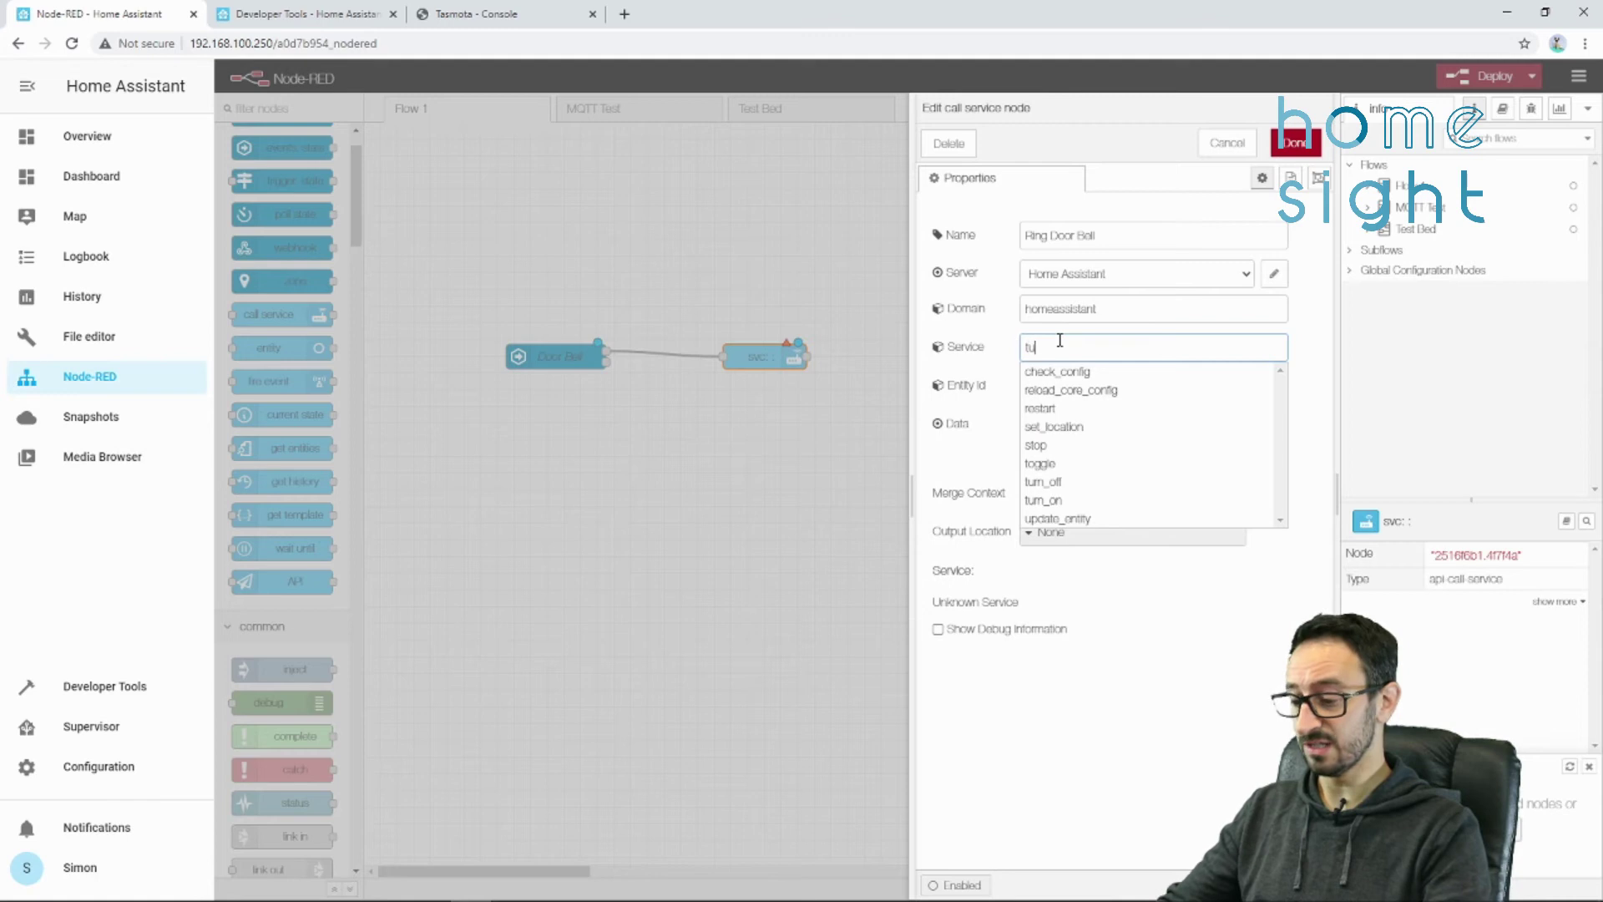
pyautogui.write('rn_')
pyautogui.click(1048, 390)
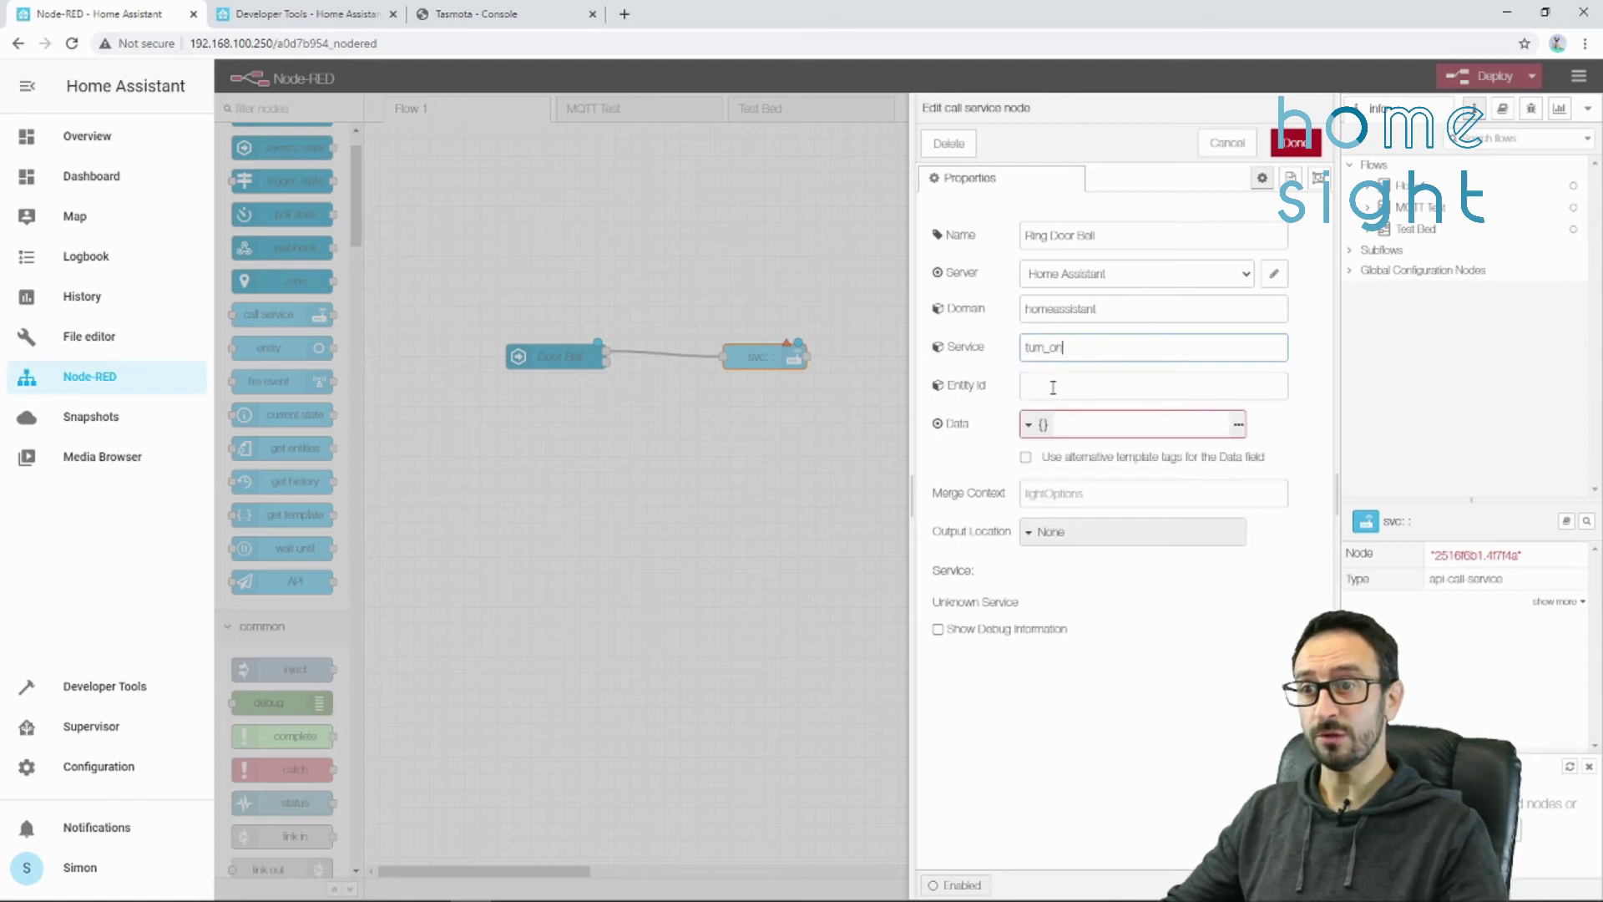
pyautogui.click(1102, 388)
# - Copy the switch.ring_door_bell entity id from the Developer Tools States list
pyautogui.click(305, 17)
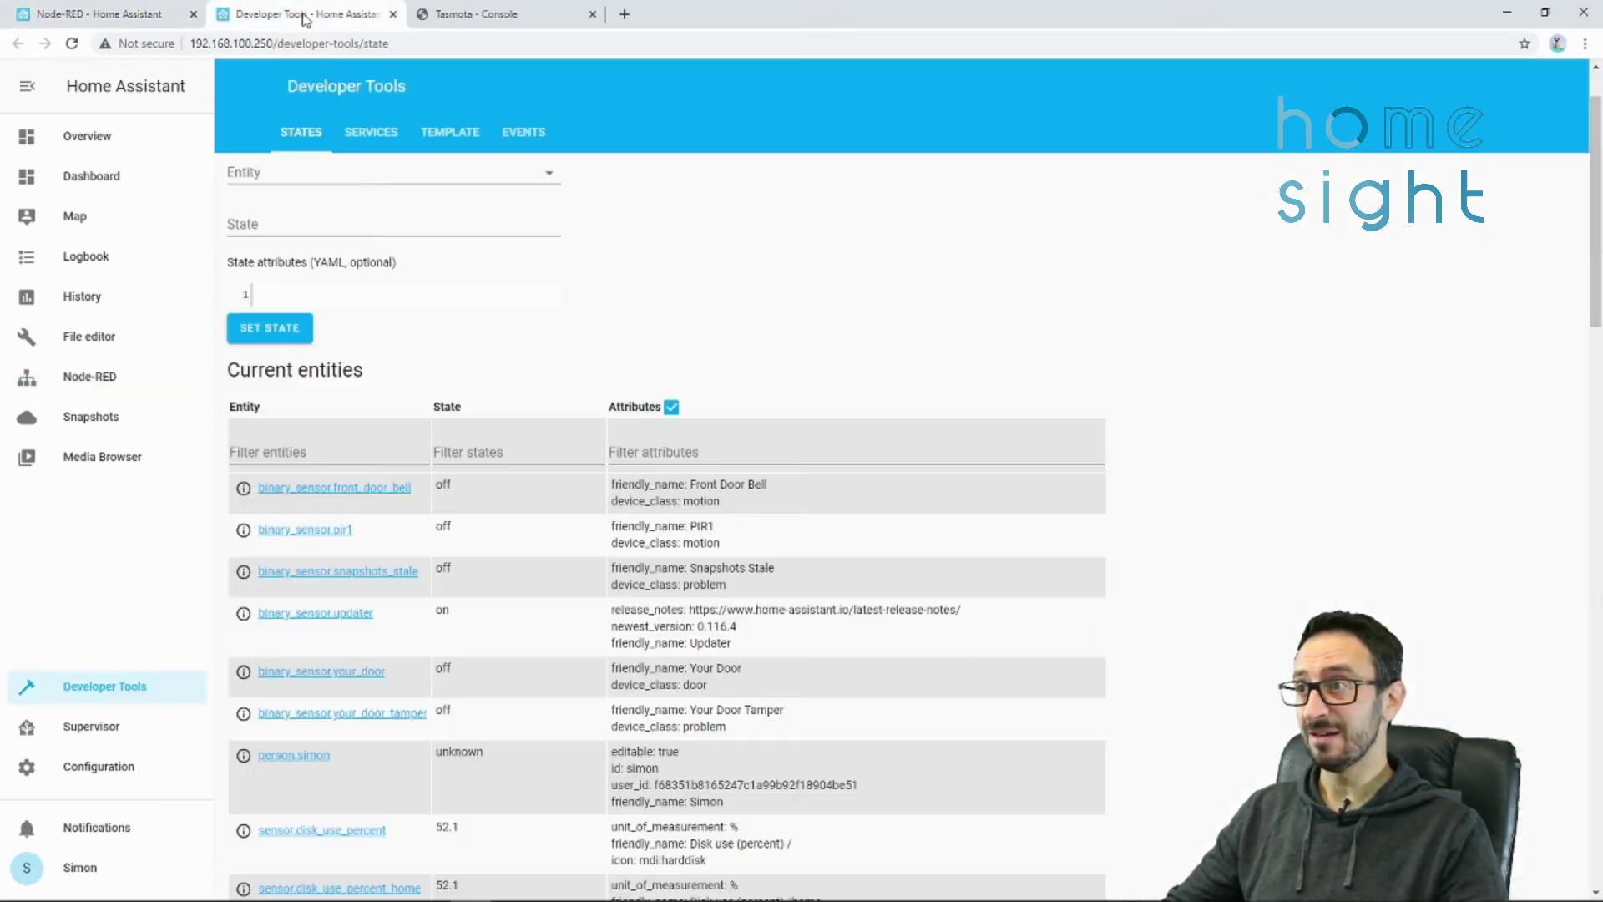
pyautogui.scroll(-2, 426, 614)
pyautogui.scroll(-5, 425, 614)
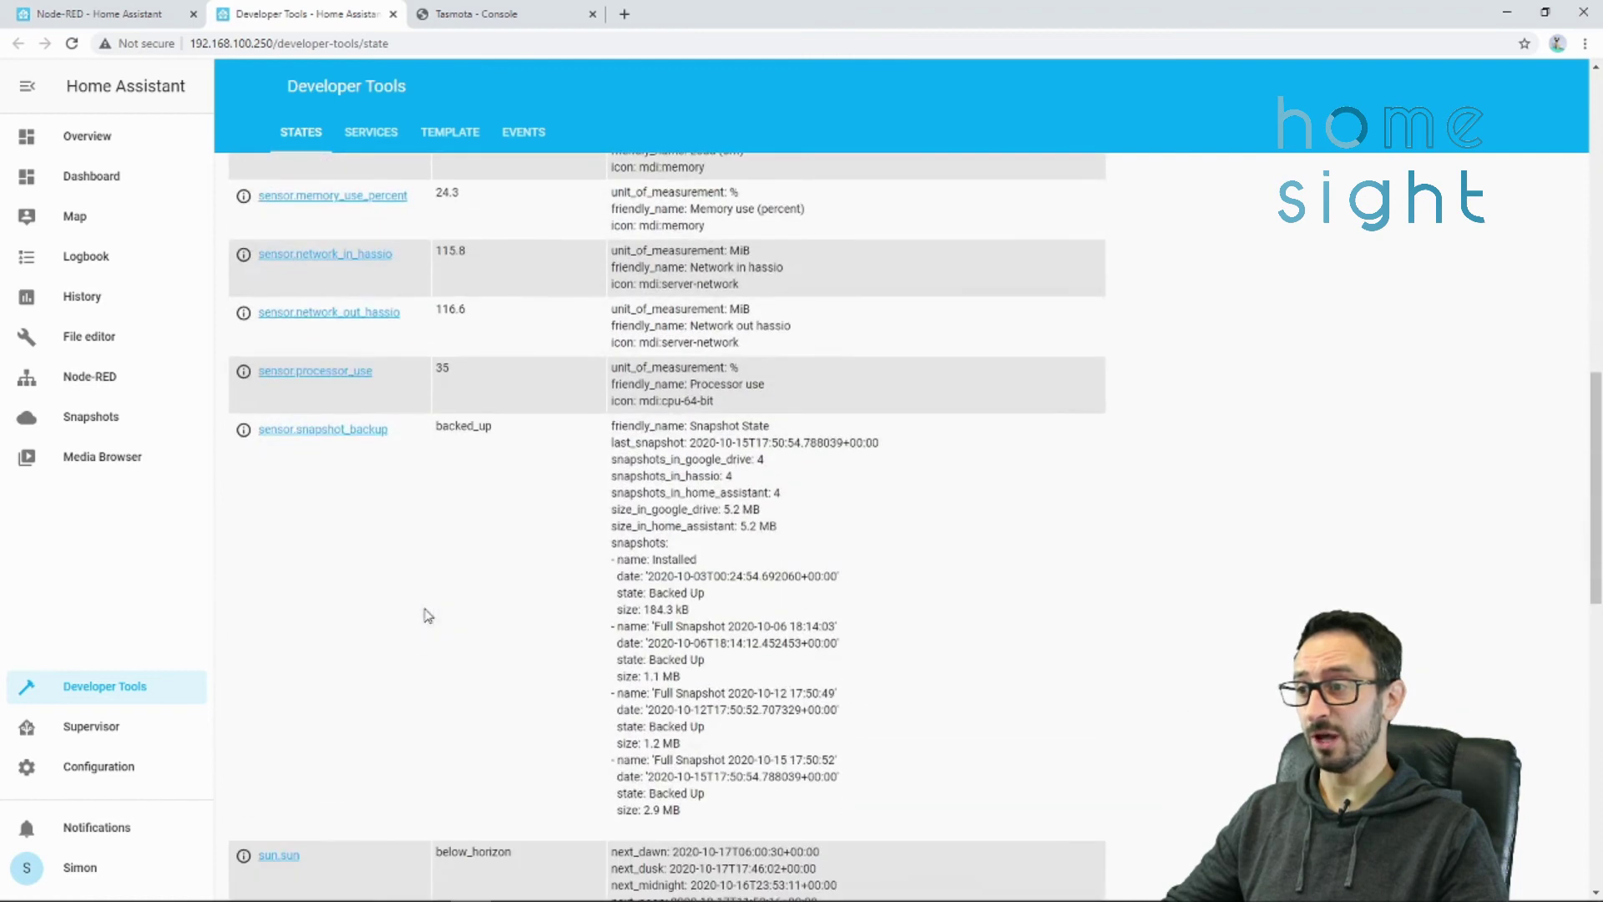
pyautogui.scroll(-15, 427, 616)
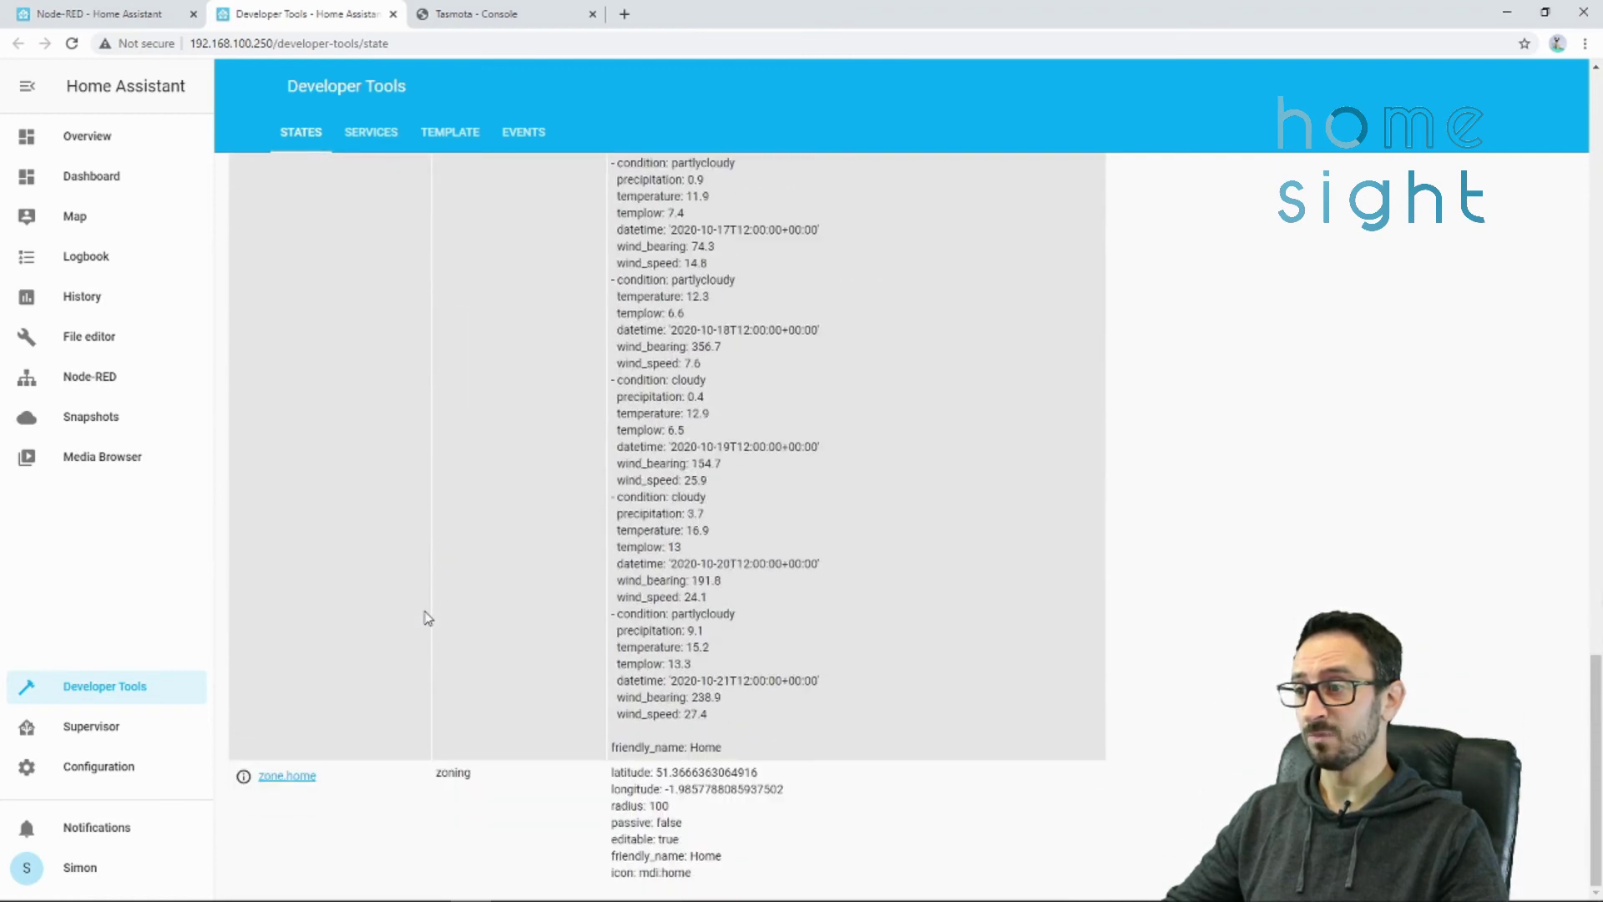
pyautogui.scroll(6, 427, 618)
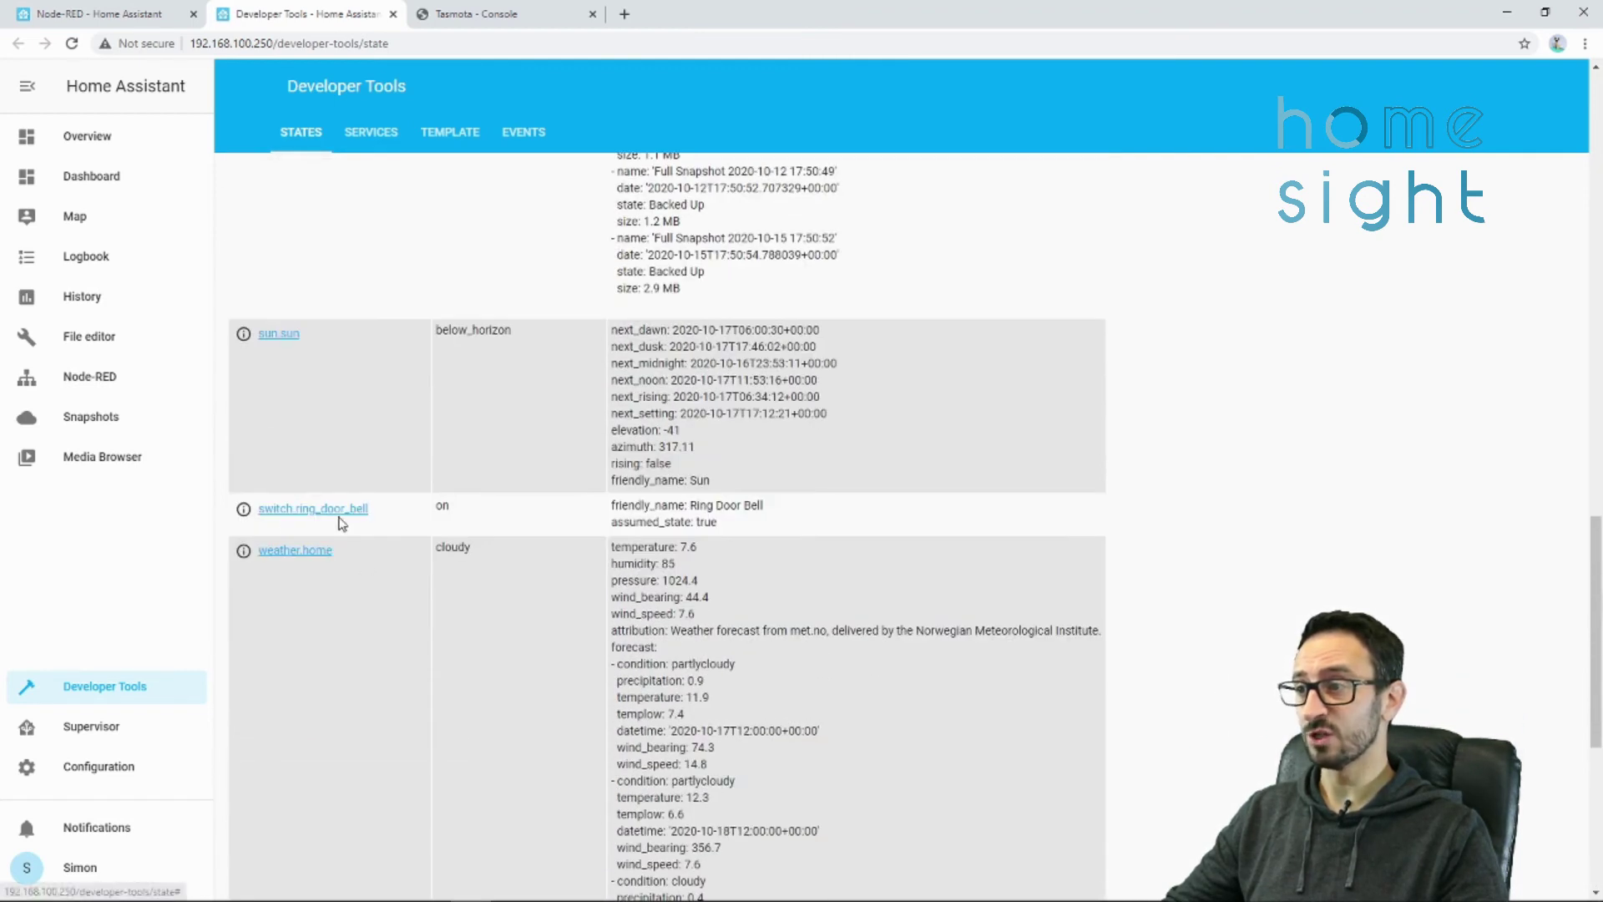
pyautogui.moveTo(372, 519); pyautogui.dragTo(257, 512)
pyautogui.hotkey('ctrl', 'c')
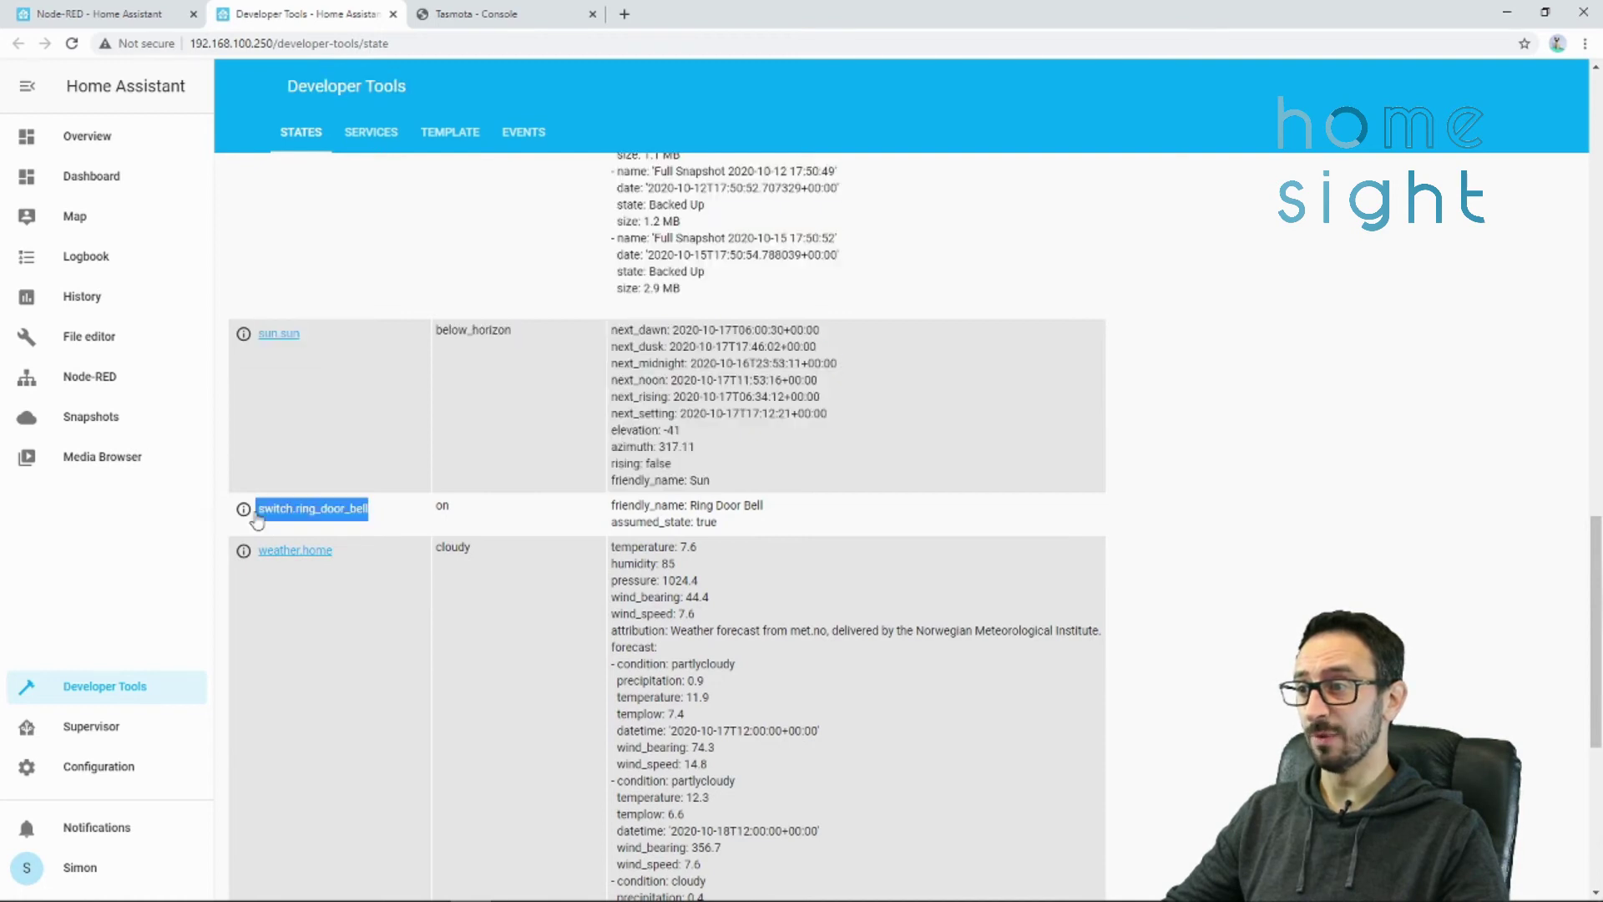
# - Paste switch.ring_door_bell into the Ring Door Bell node's Entity Id and save the node
pyautogui.click(101, 14)
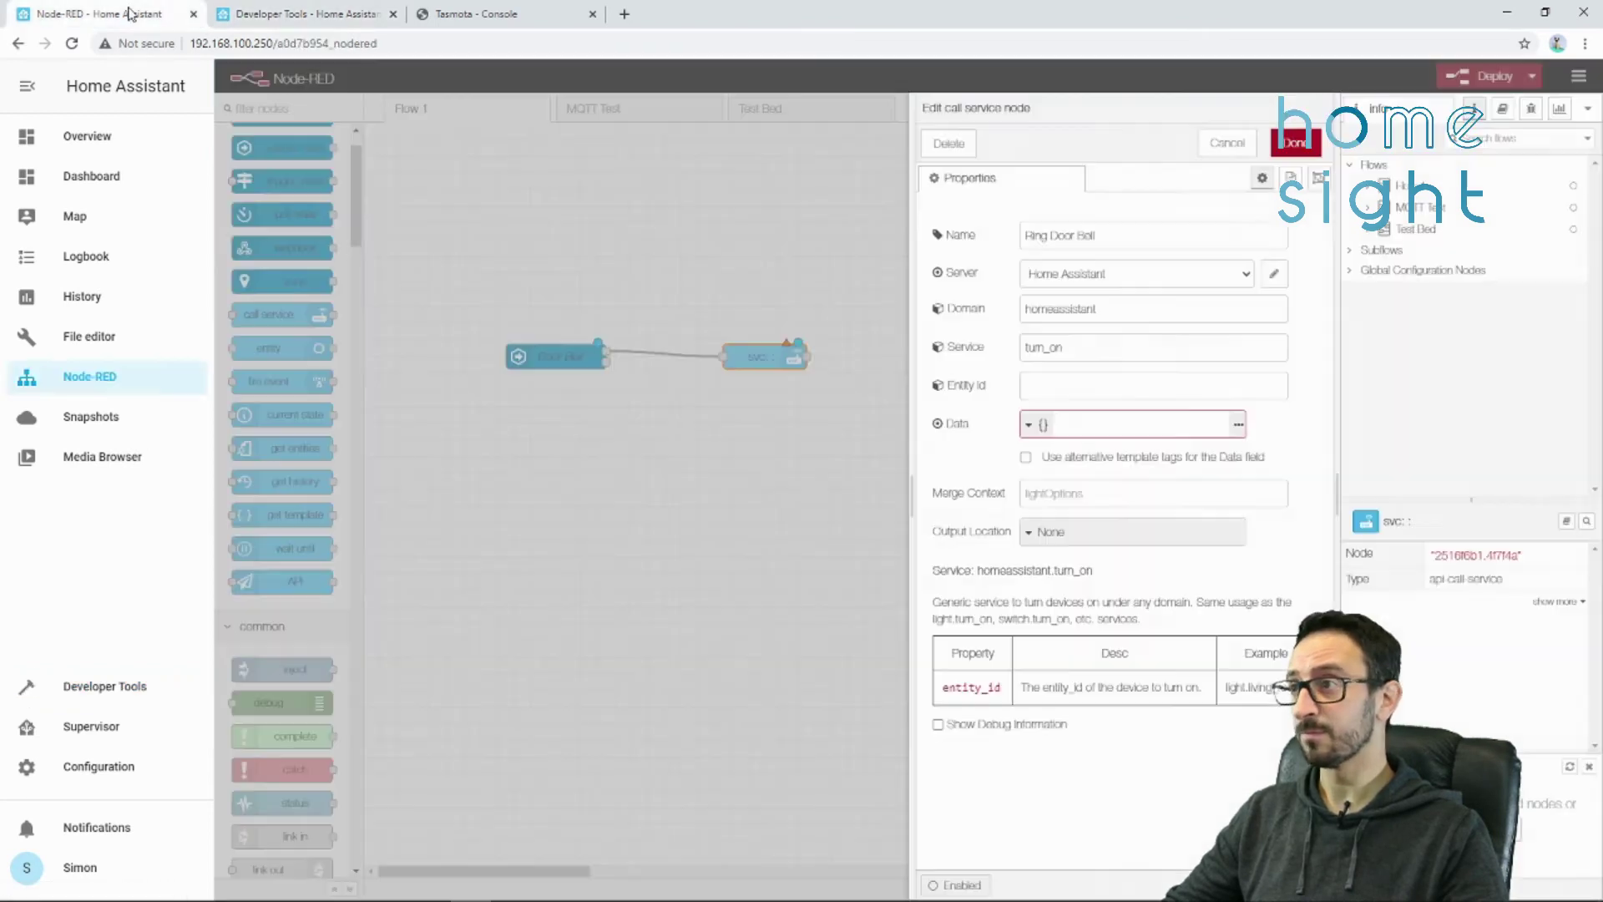
pyautogui.click(1107, 379)
pyautogui.write('switch')
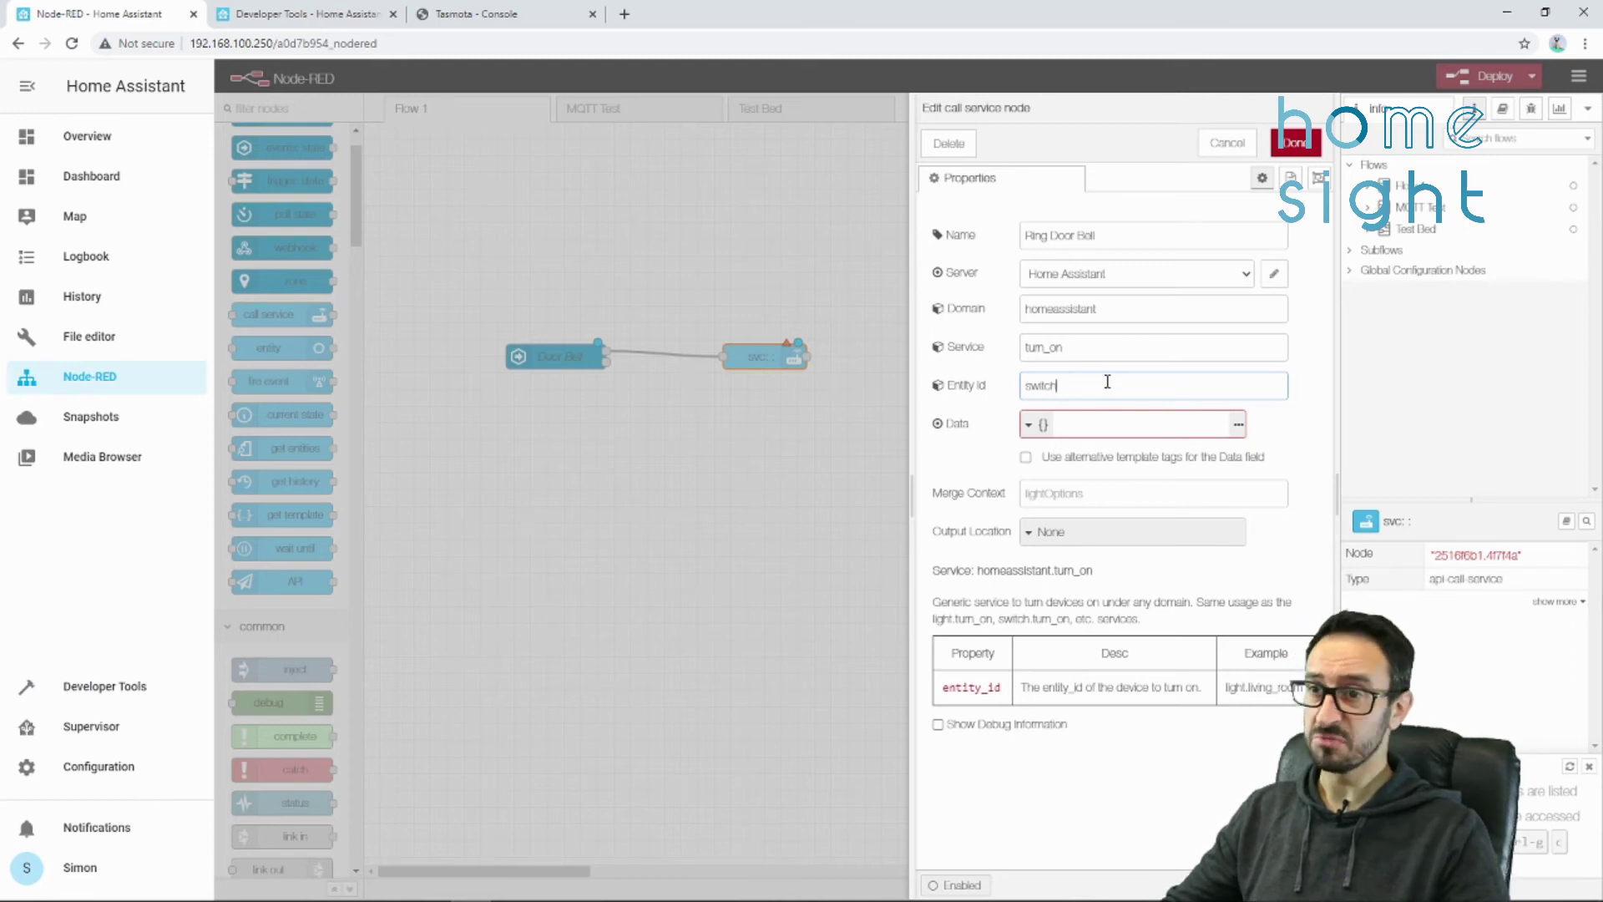
pyautogui.hotkey('ctrl', 'a')
pyautogui.hotkey('ctrl', 'v')
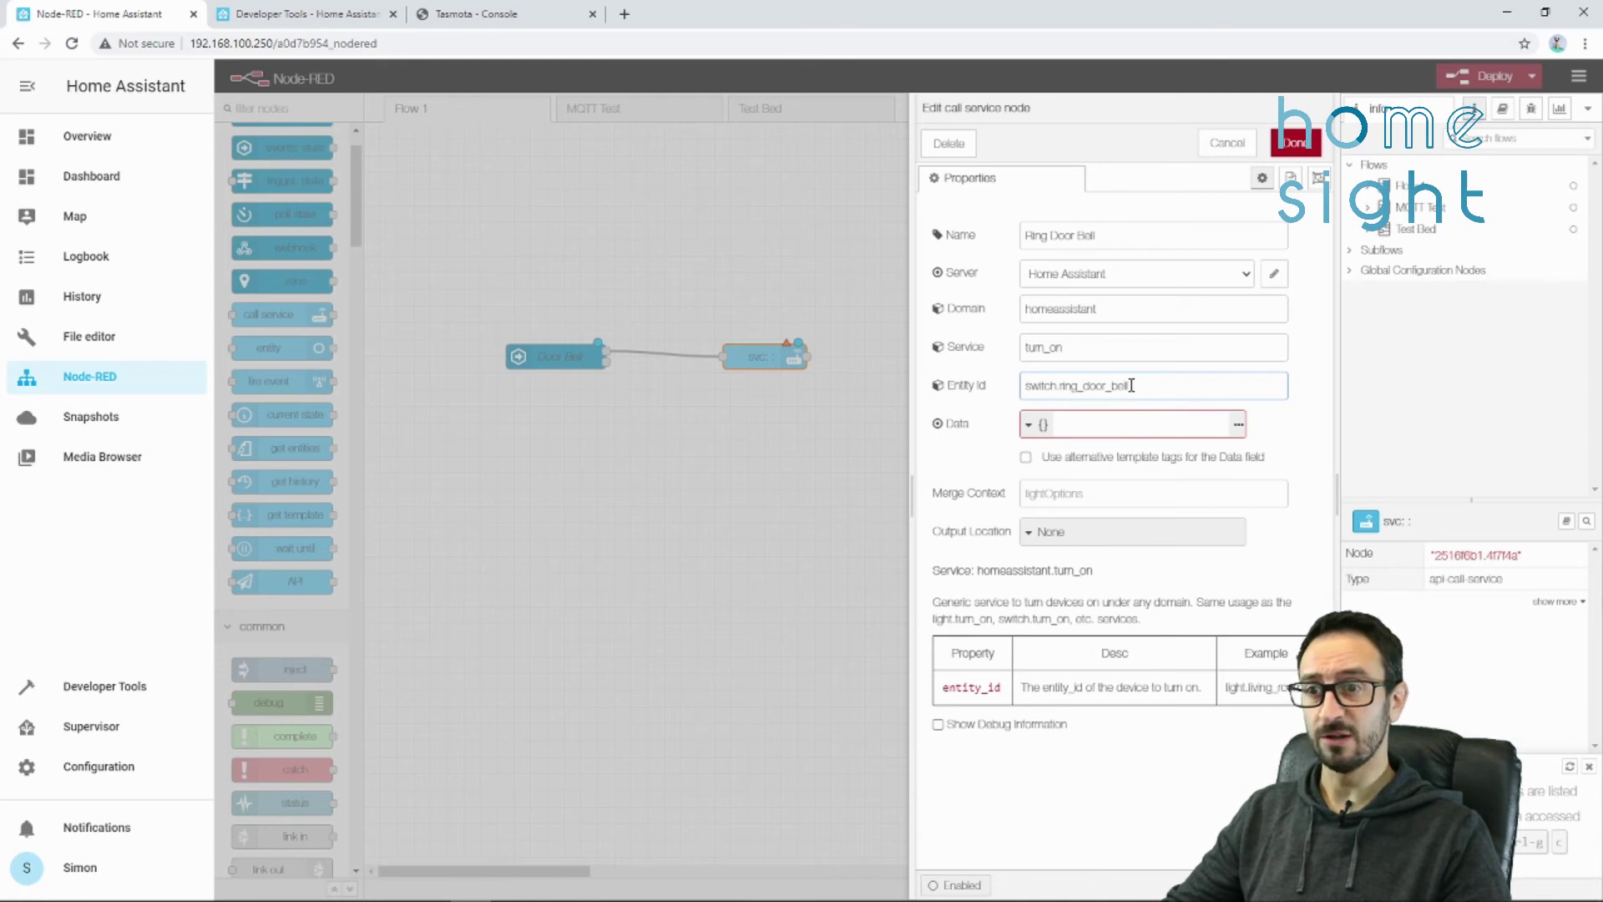
pyautogui.click(1299, 143)
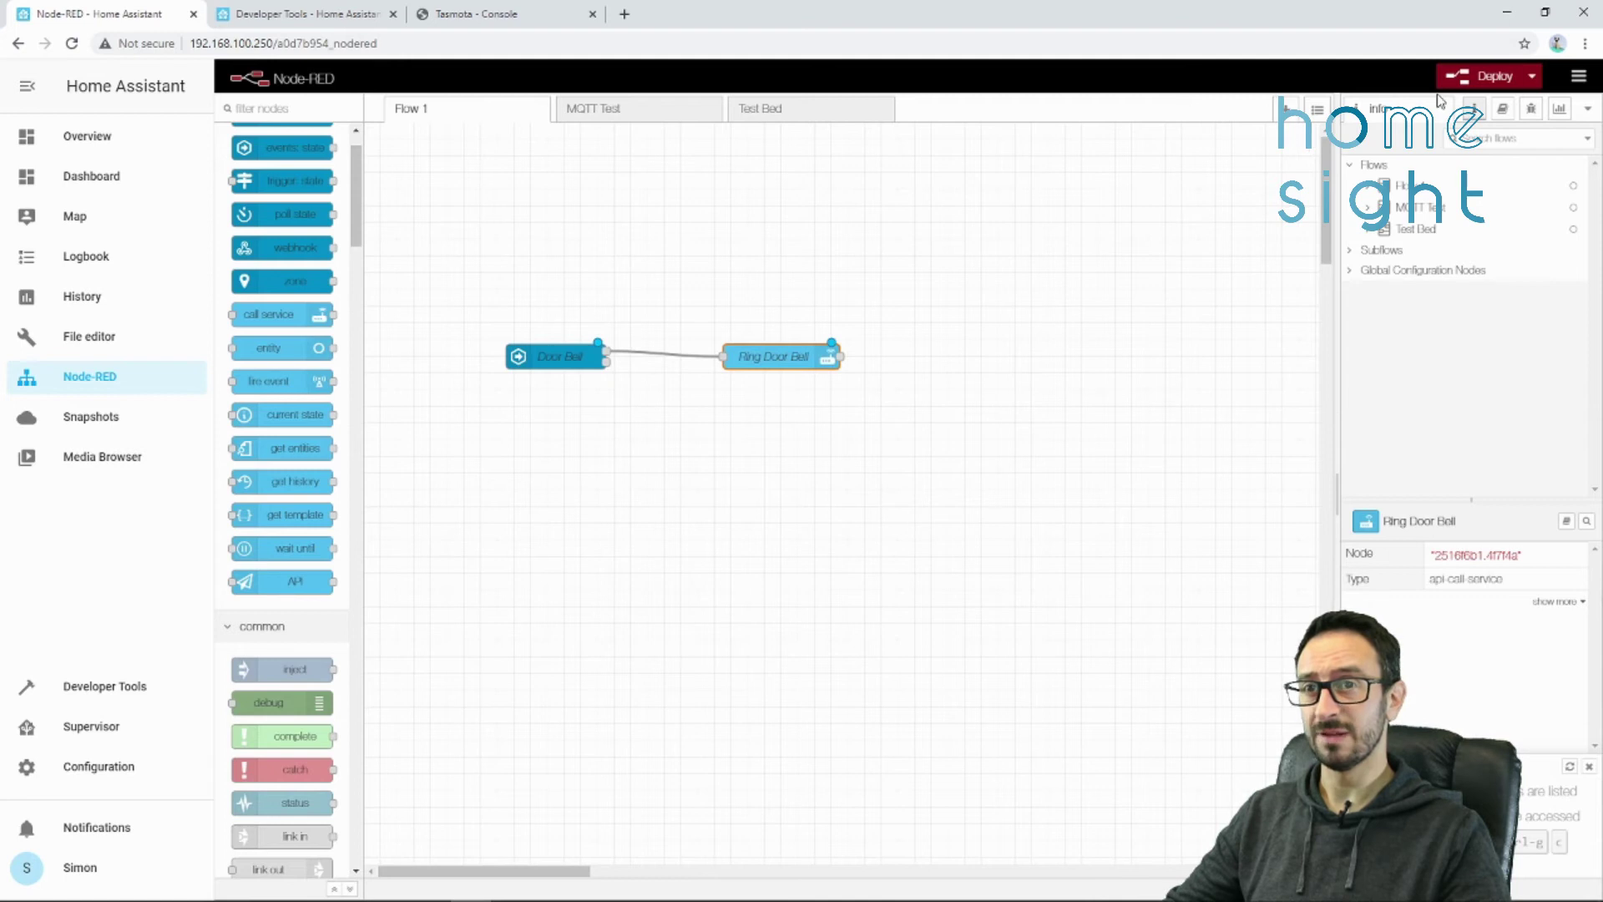
# - Deploy the Door Bell to Ring Door Bell flow, then select the wire between the two nodes
pyautogui.click(1461, 76)
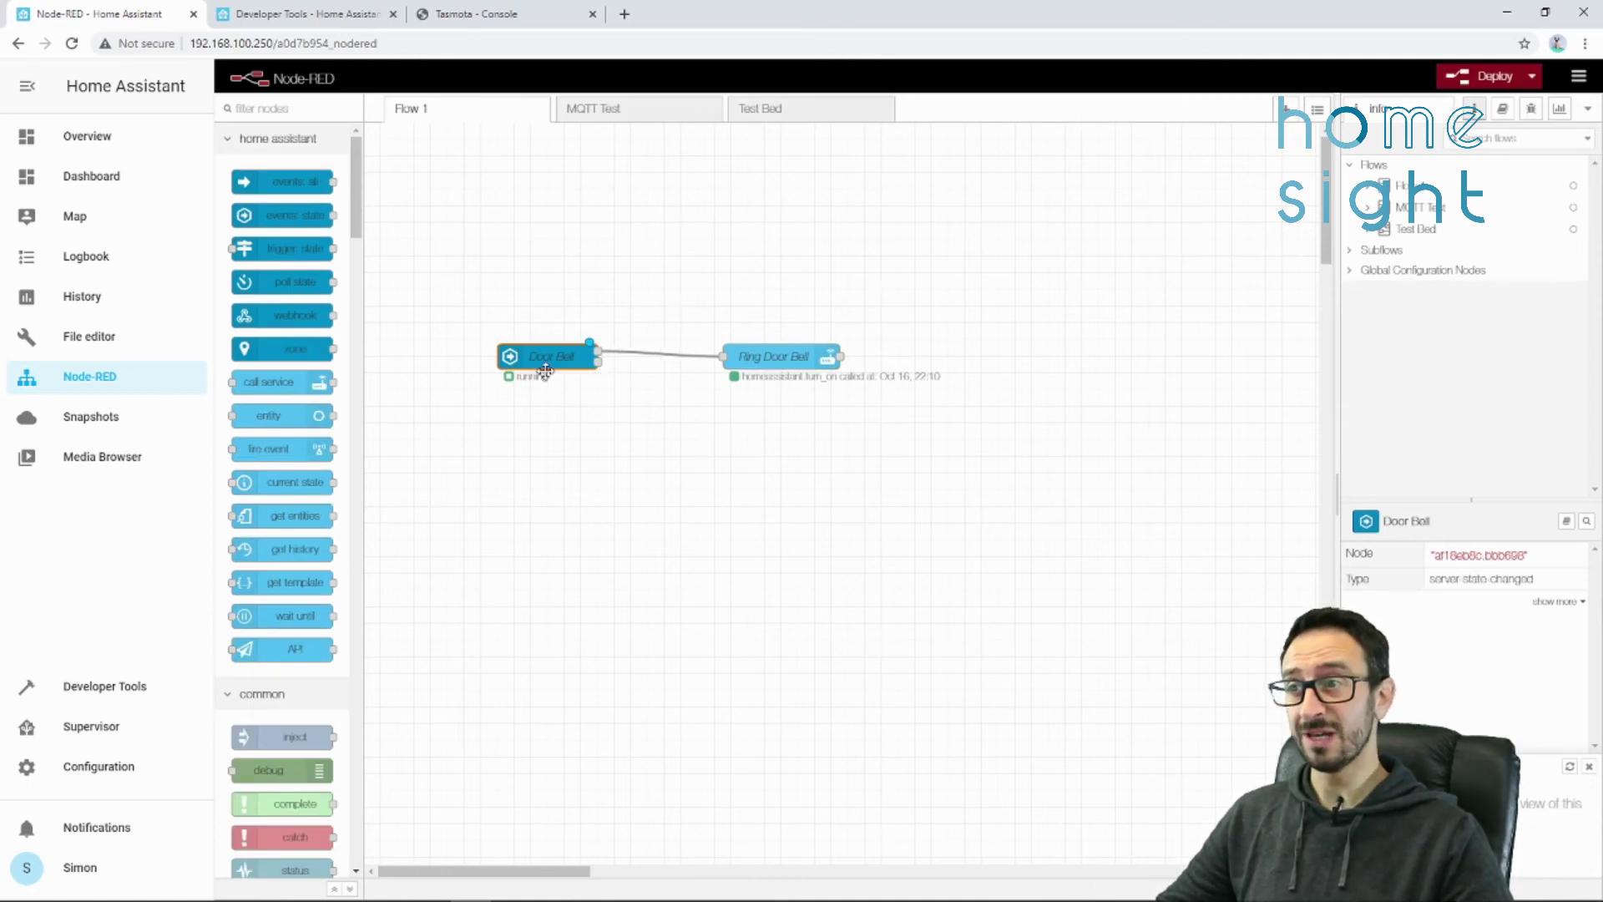
pyautogui.click(699, 358)
# - Add a time range node, delete the Door Bell to Ring Door Bell wire, and space the nodes apart
pyautogui.click(285, 107)
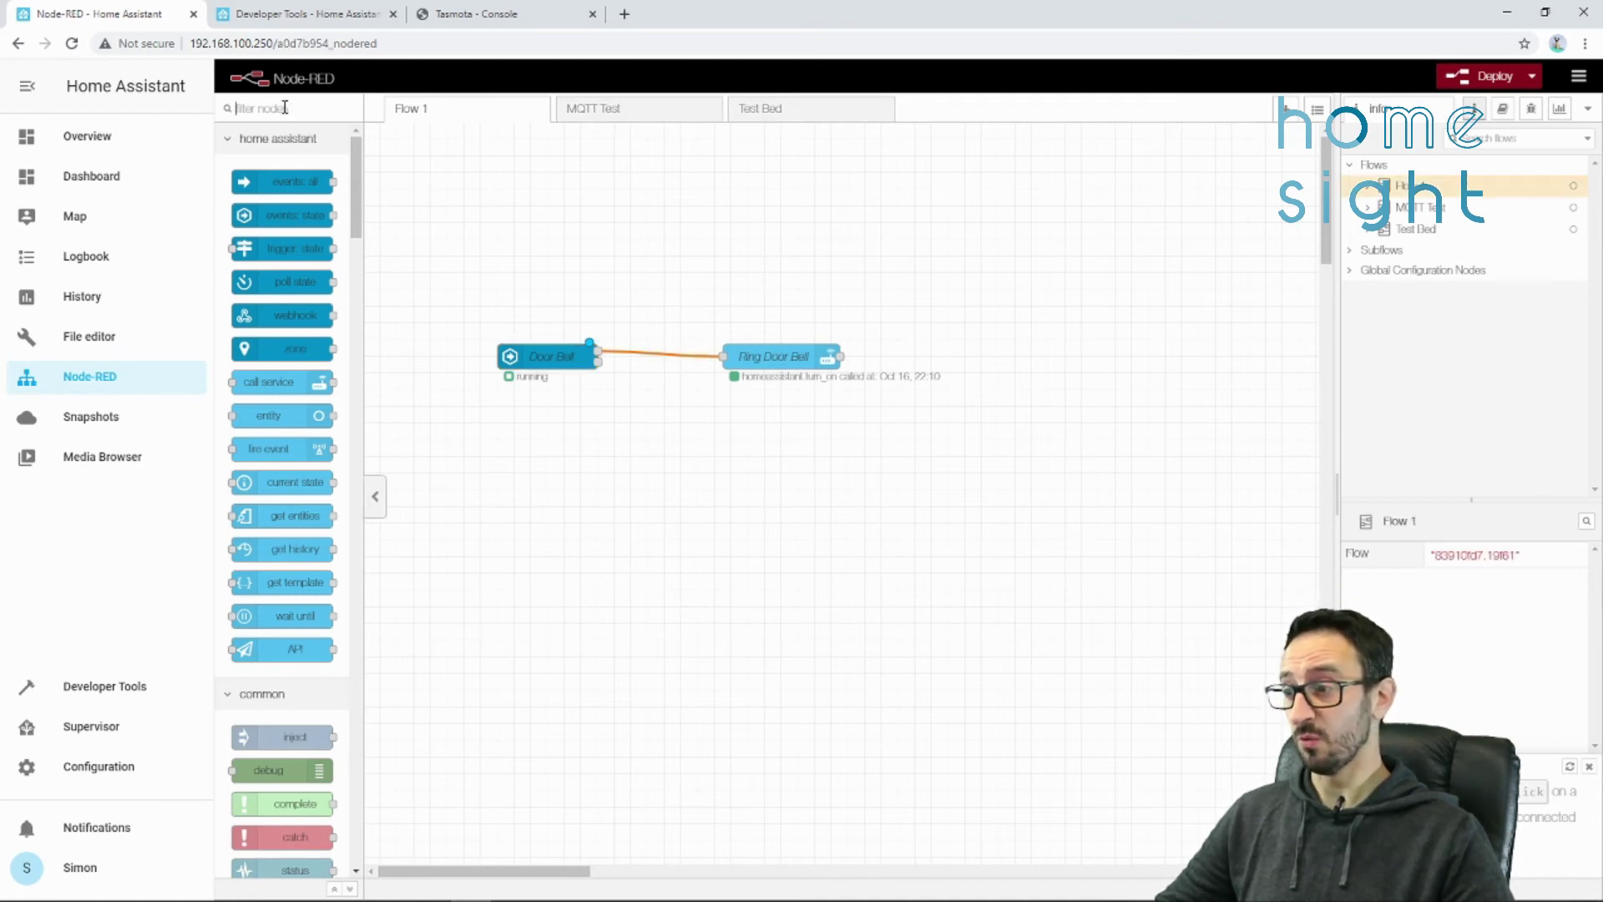
pyautogui.write('time')
pyautogui.moveTo(252, 244); pyautogui.dragTo(654, 302)
pyautogui.click(640, 351)
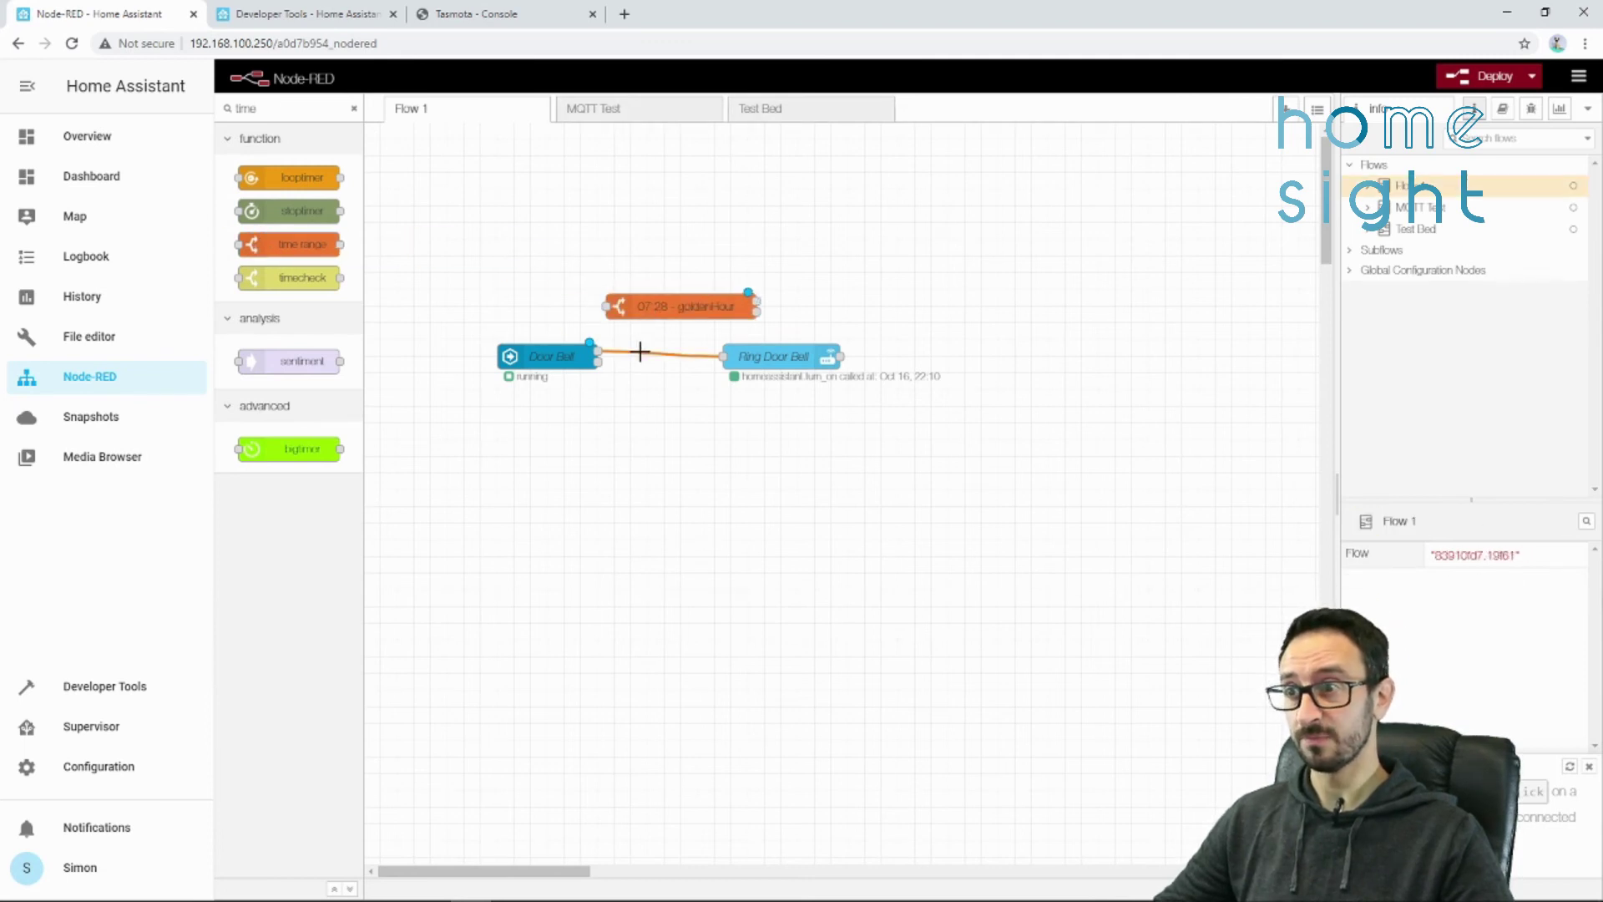
pyautogui.press('Delete')
pyautogui.moveTo(566, 368); pyautogui.dragTo(602, 306)
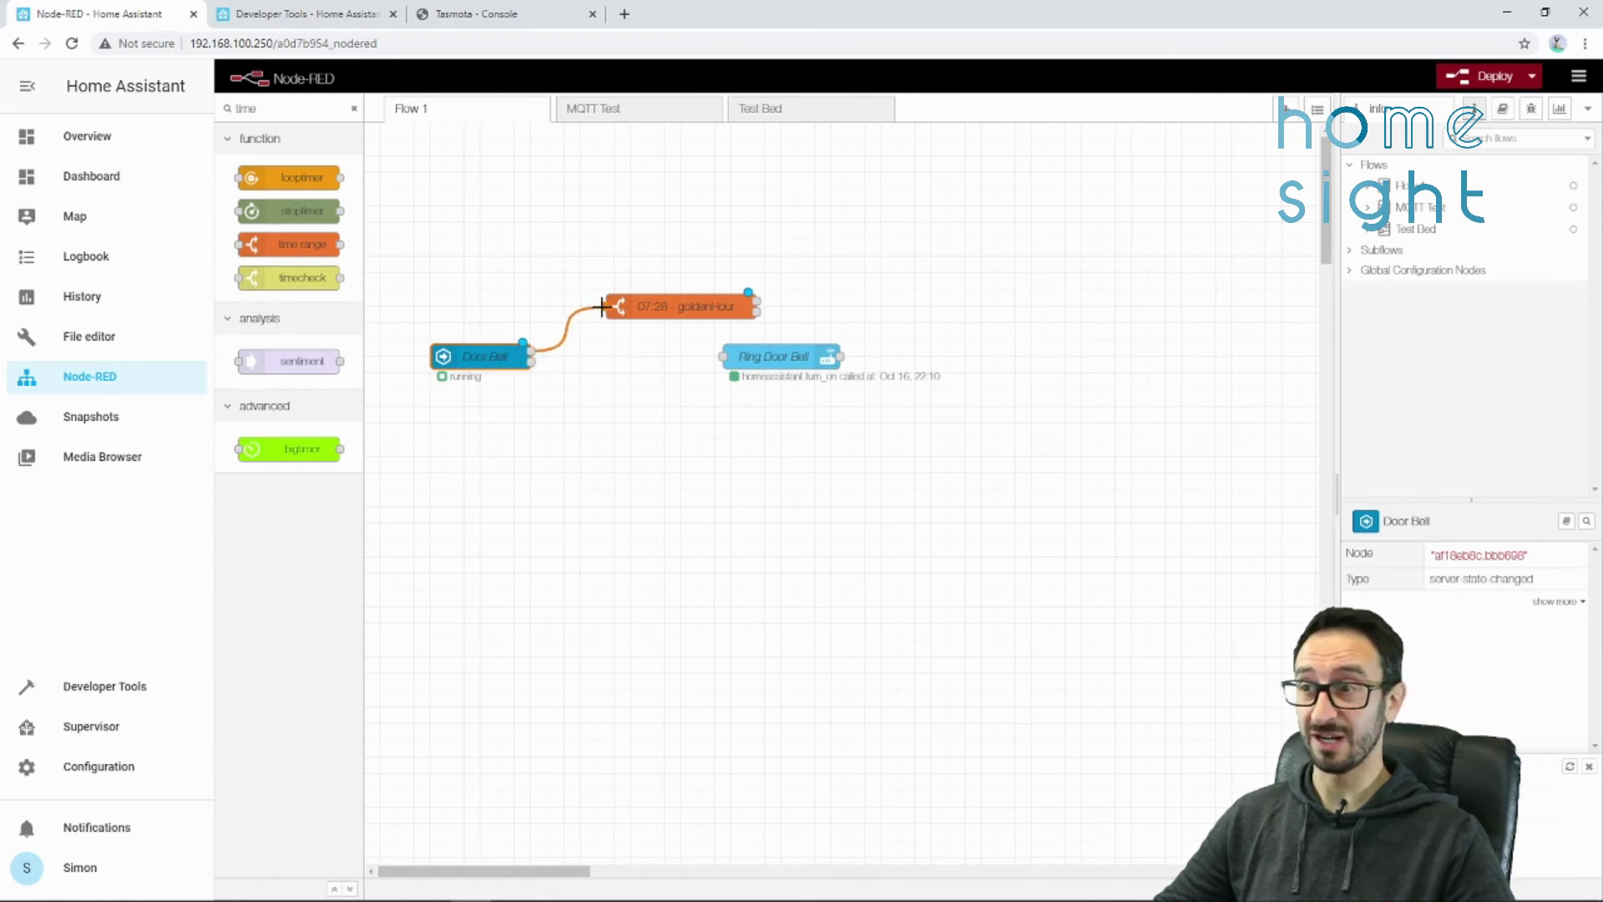
pyautogui.moveTo(805, 353); pyautogui.dragTo(898, 354)
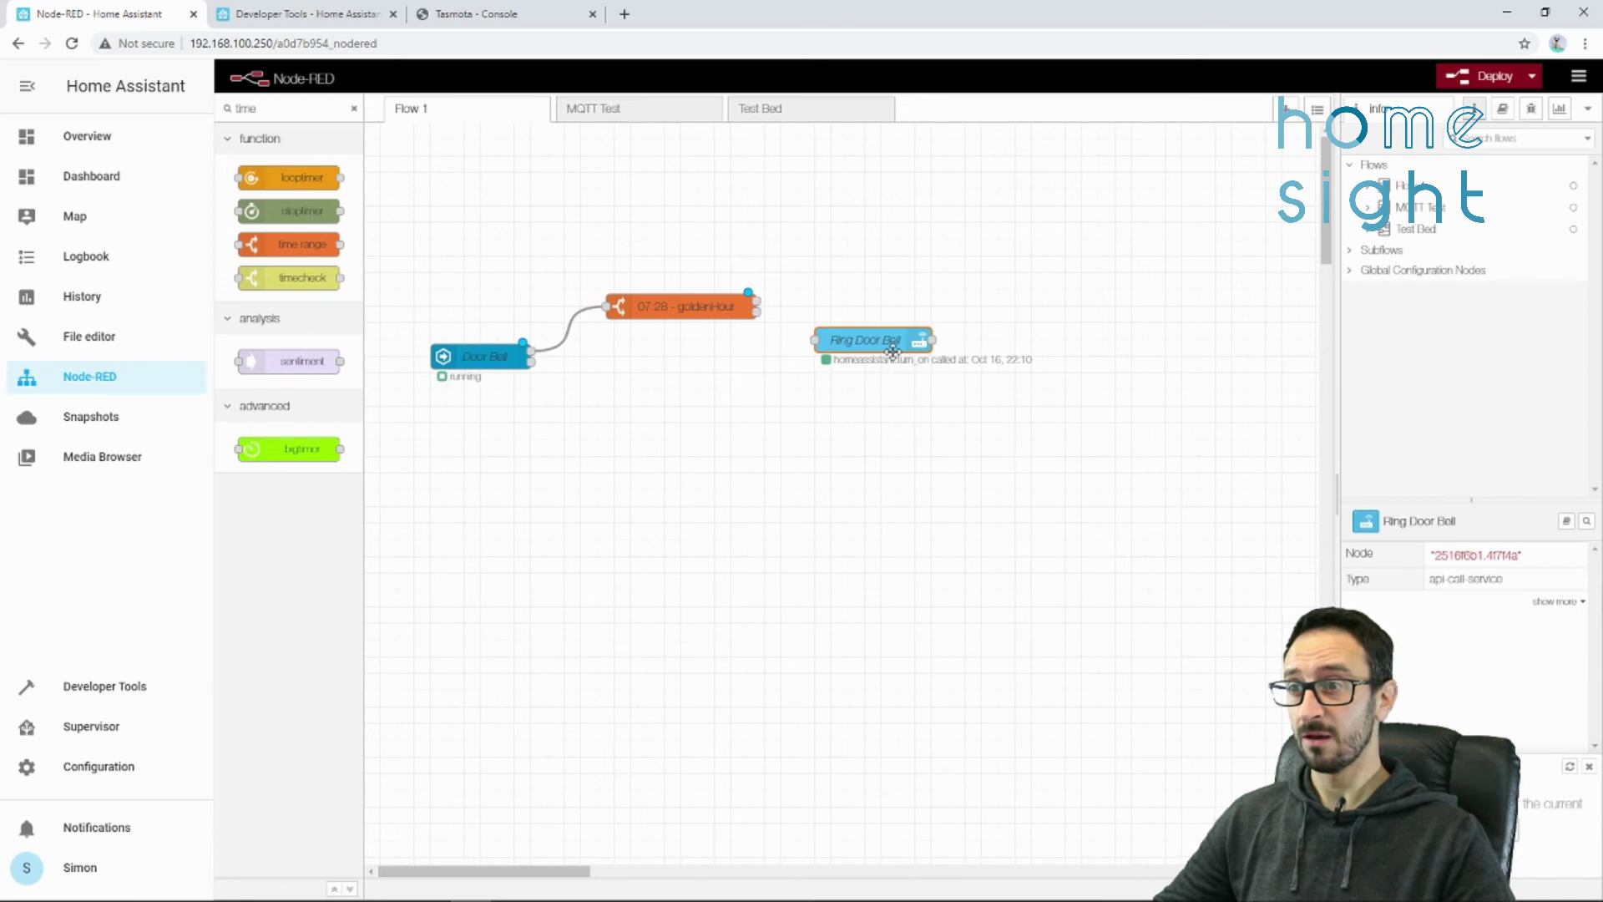
# - Set the time range to 08:00–20:00, name it '8 till 8', and save
pyautogui.doubleClick(680, 306)
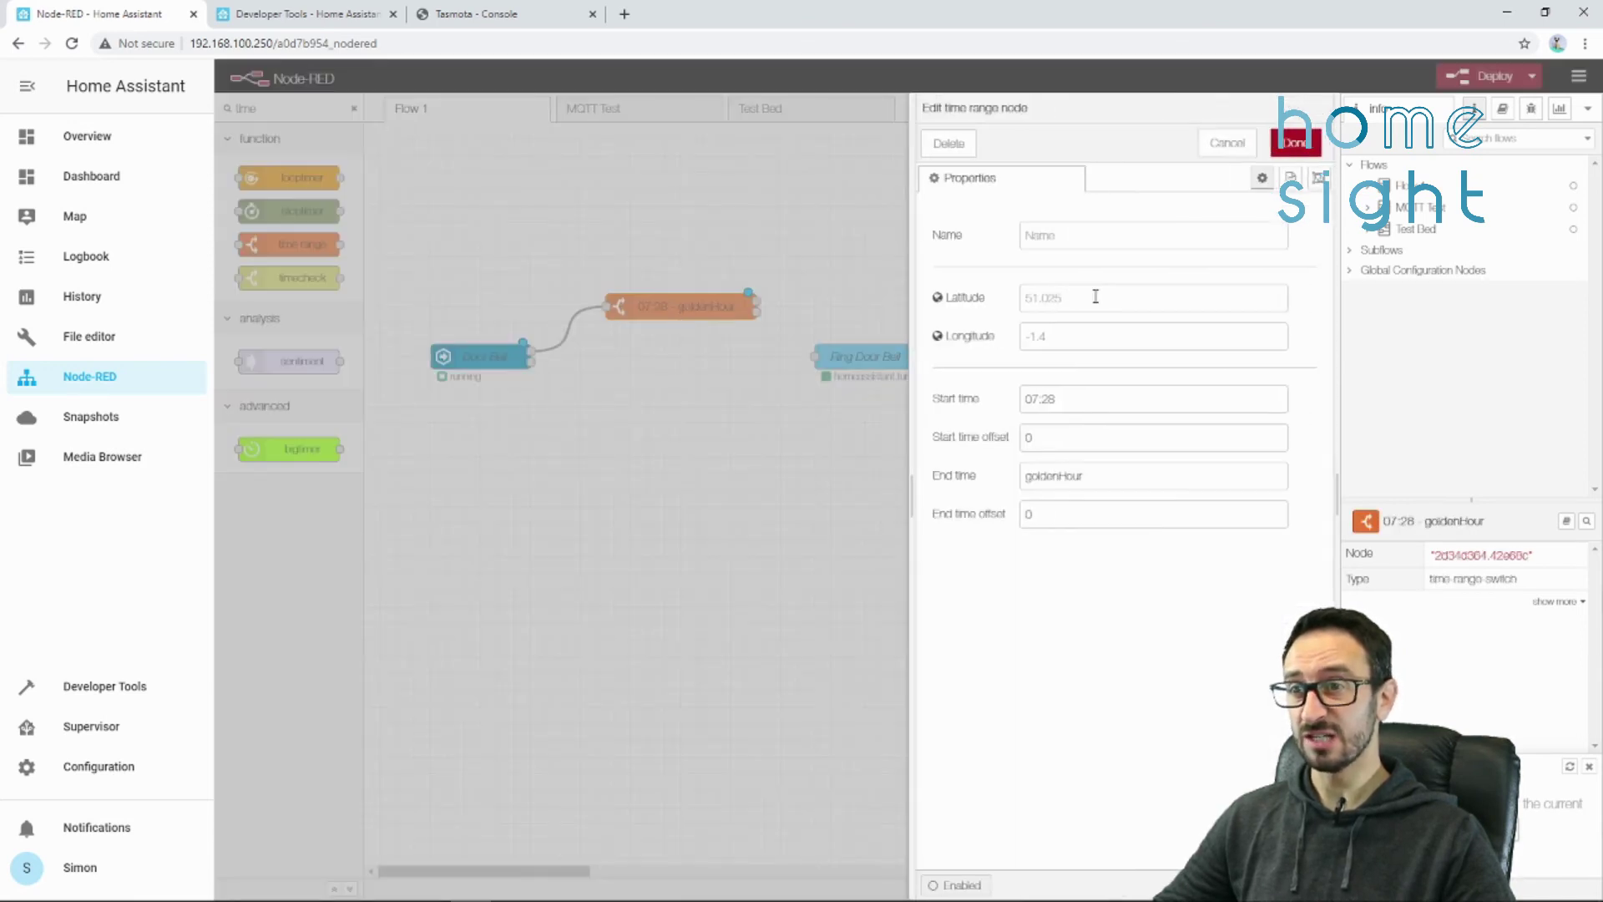
pyautogui.moveTo(1100, 396); pyautogui.dragTo(950, 404)
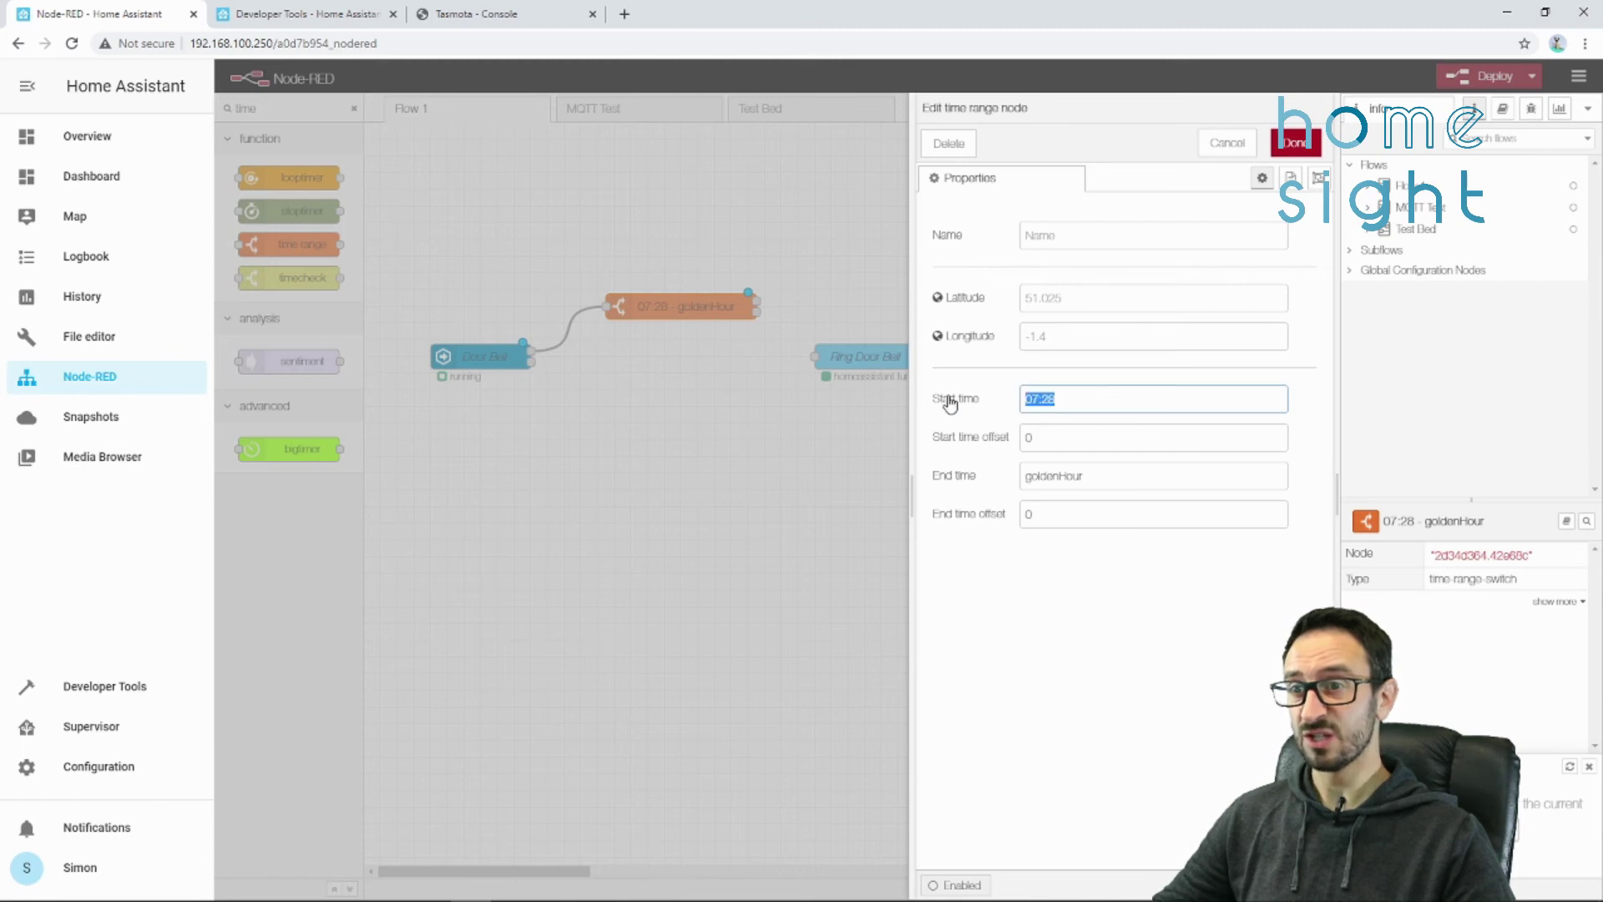
pyautogui.write('08')
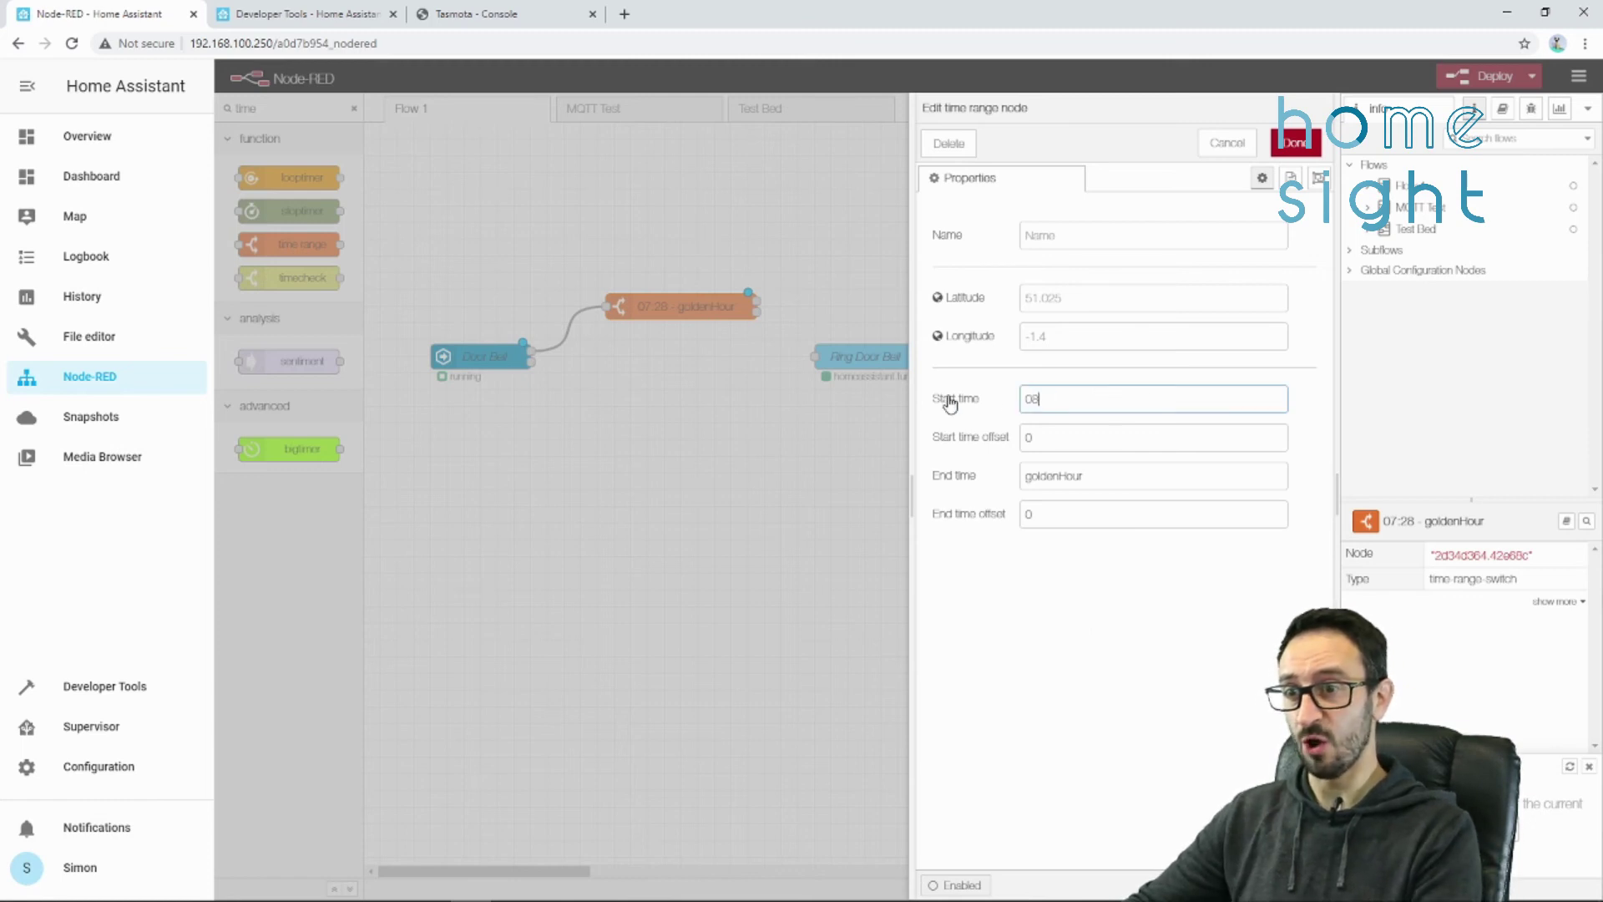
pyautogui.write(':00')
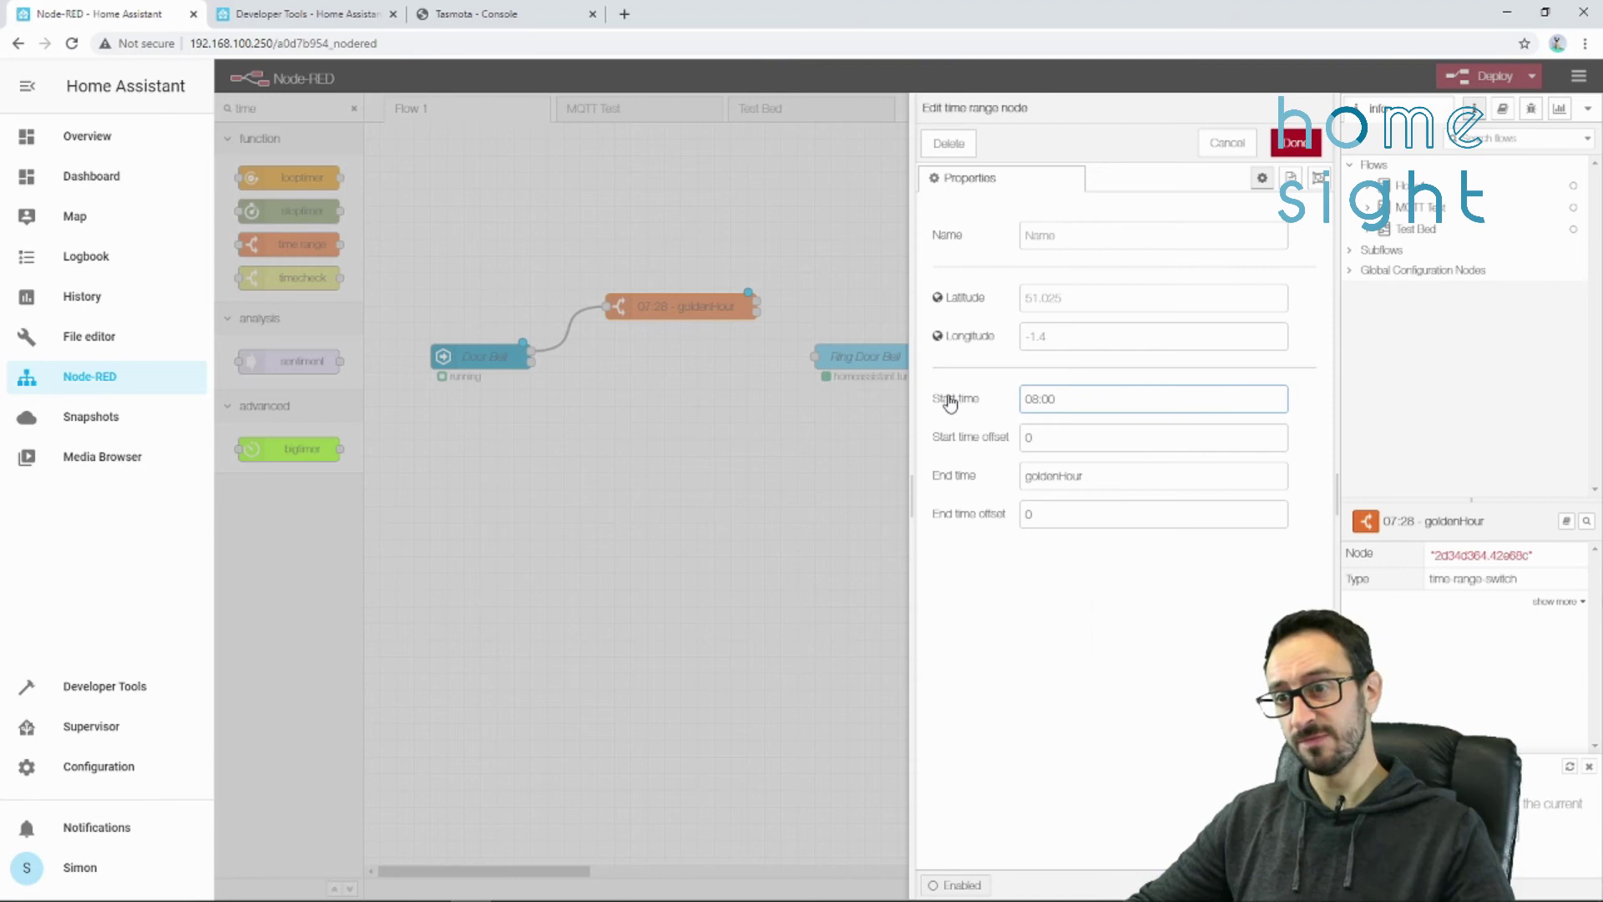
pyautogui.moveTo(1163, 488); pyautogui.dragTo(716, 487)
pyautogui.write('20')
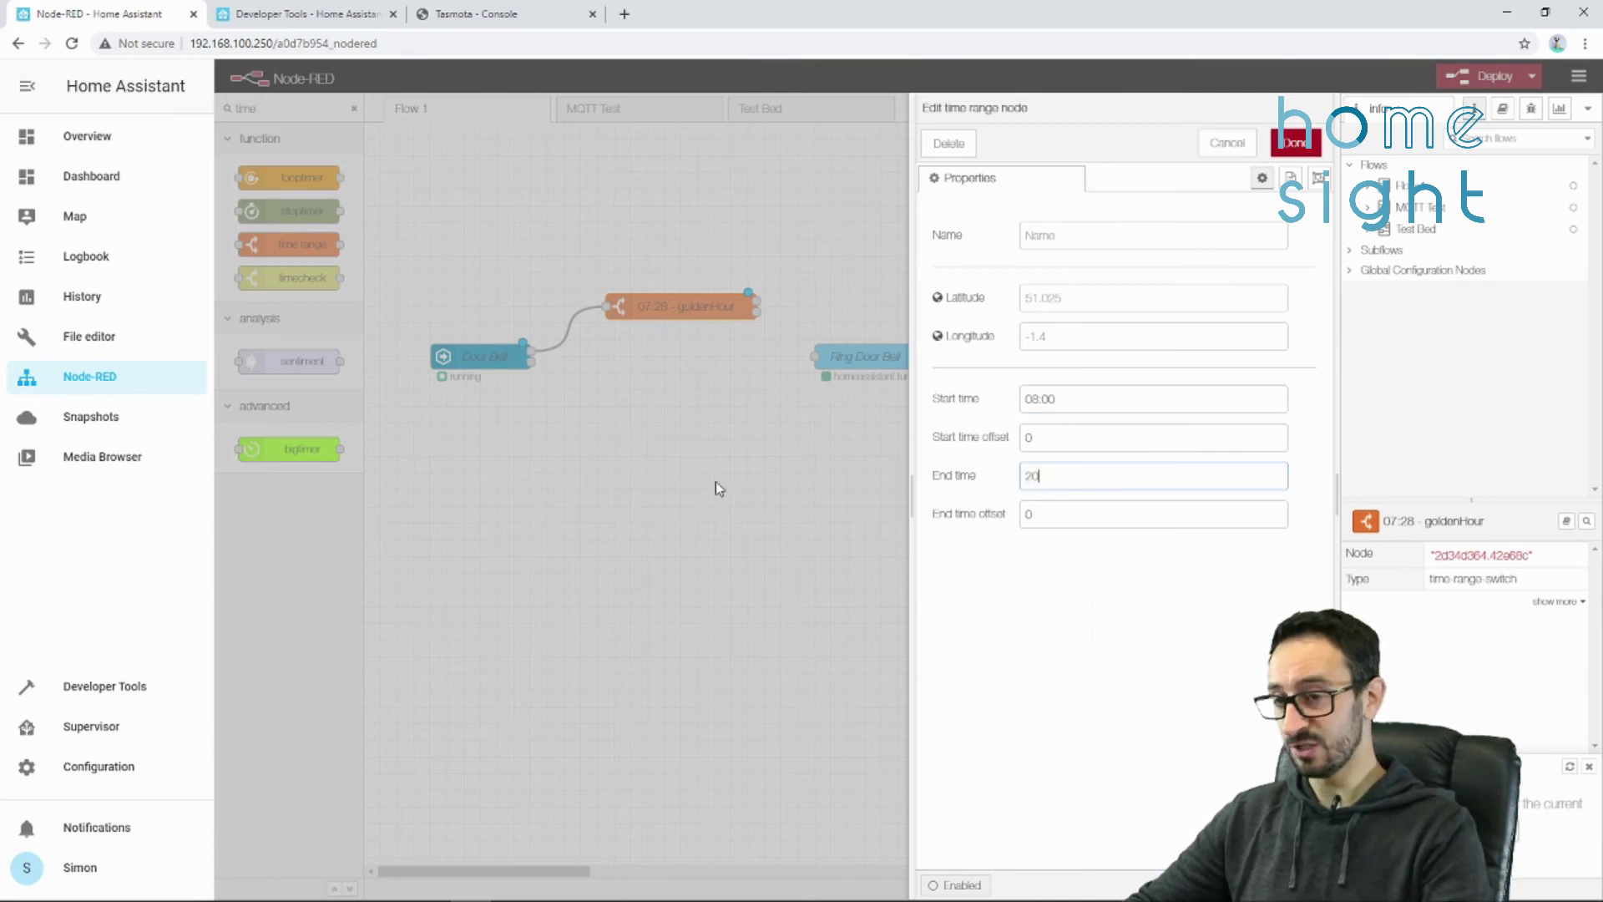
pyautogui.write(':00')
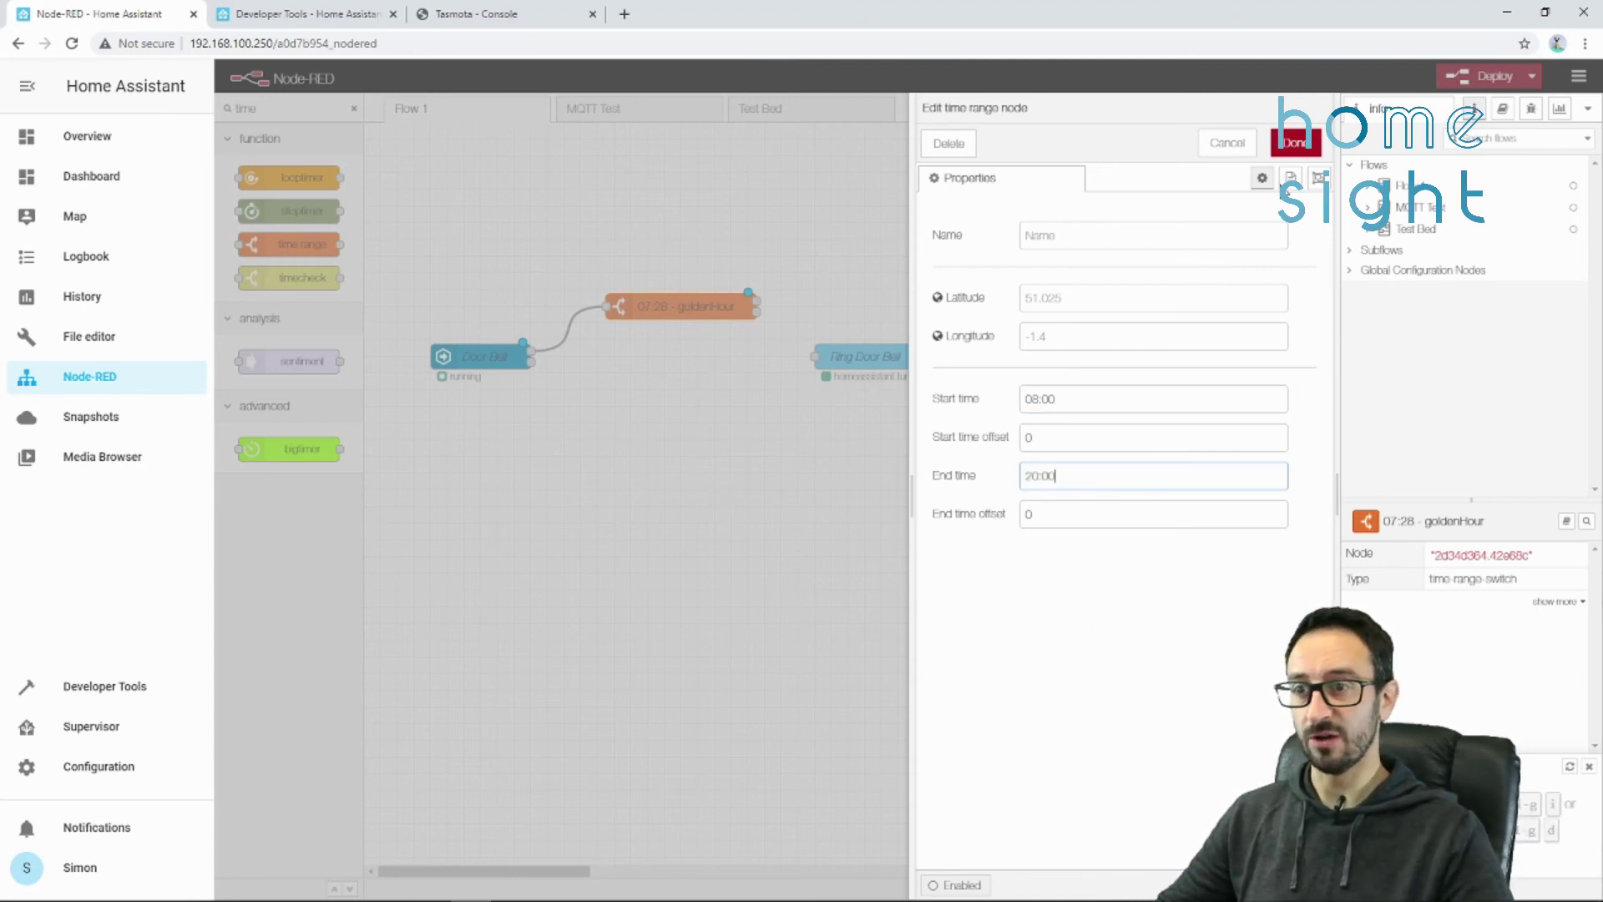
pyautogui.click(1089, 228)
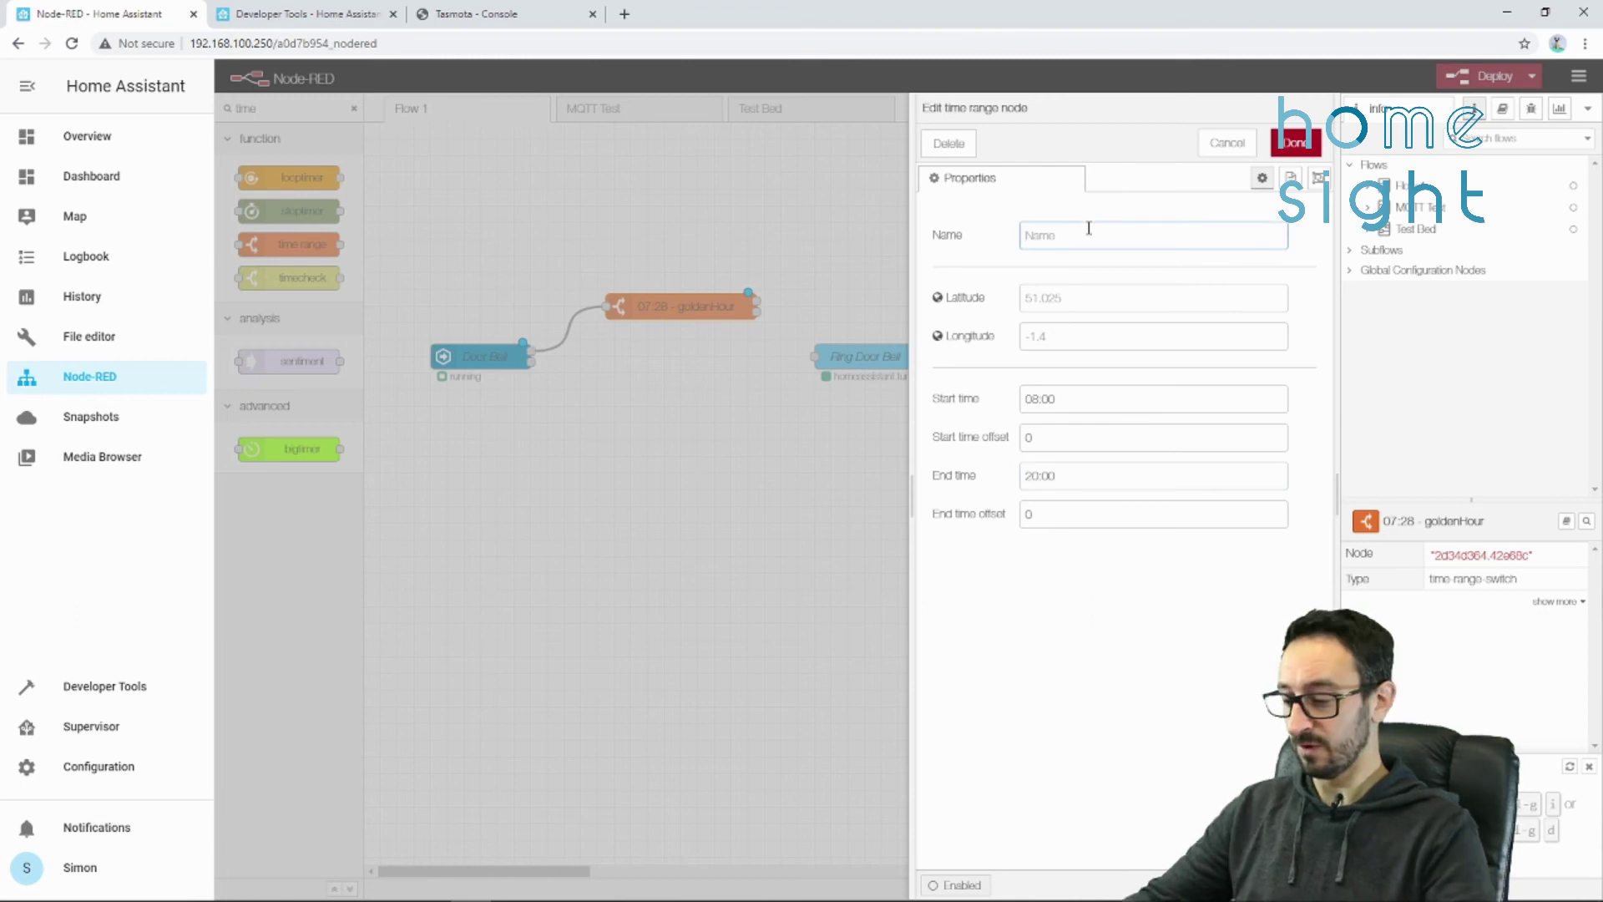
pyautogui.write('8 til')
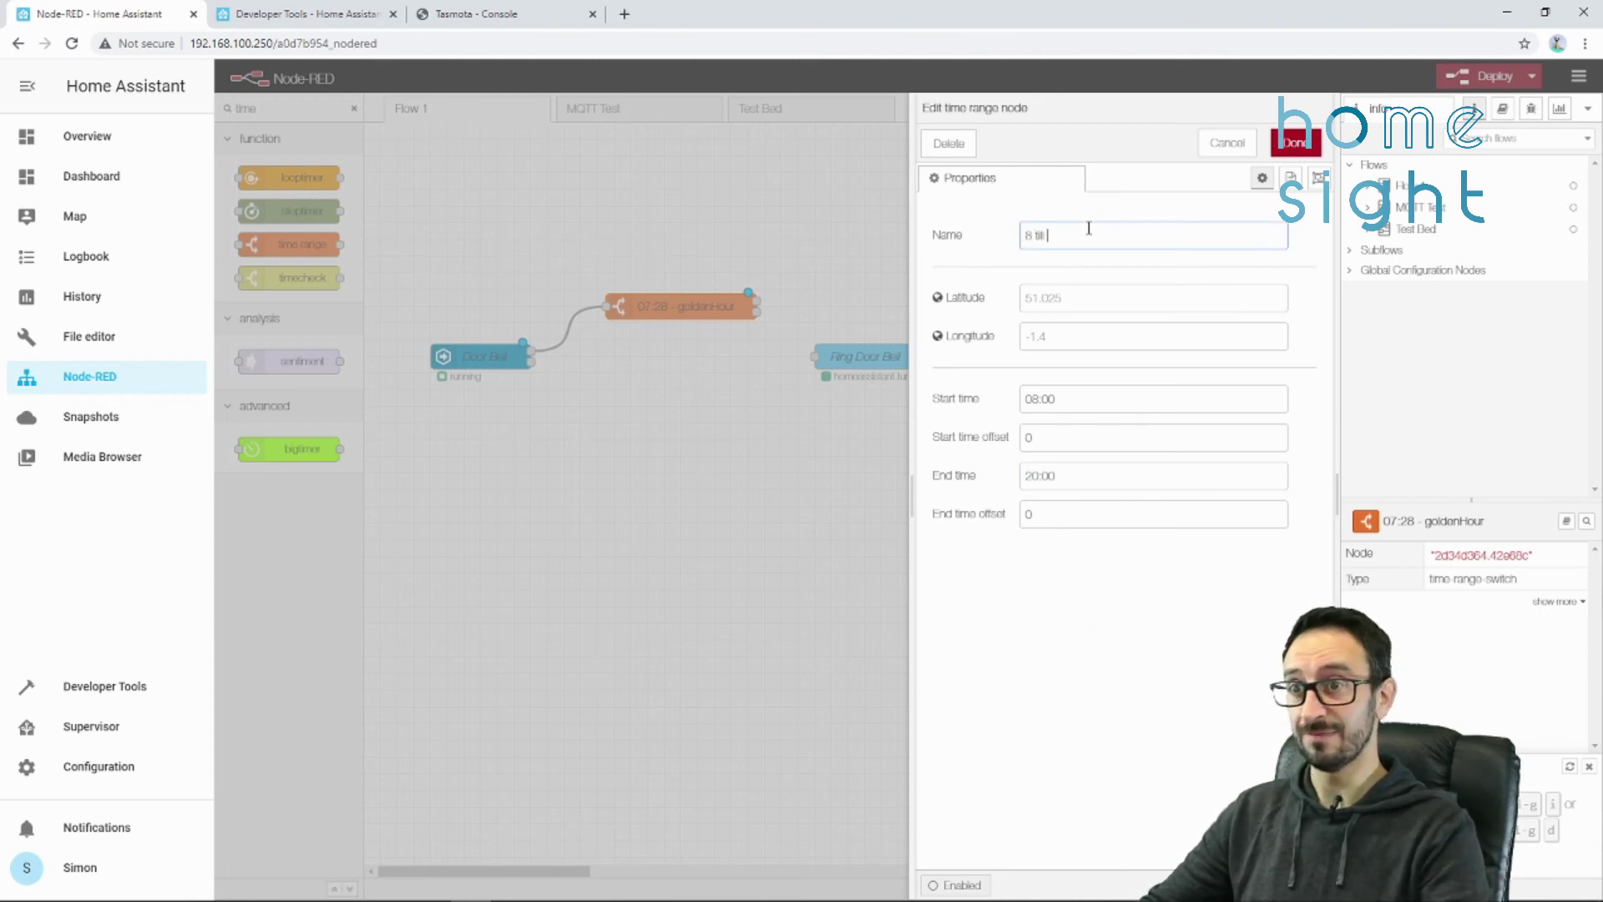
pyautogui.write(' 8')
pyautogui.click(1297, 144)
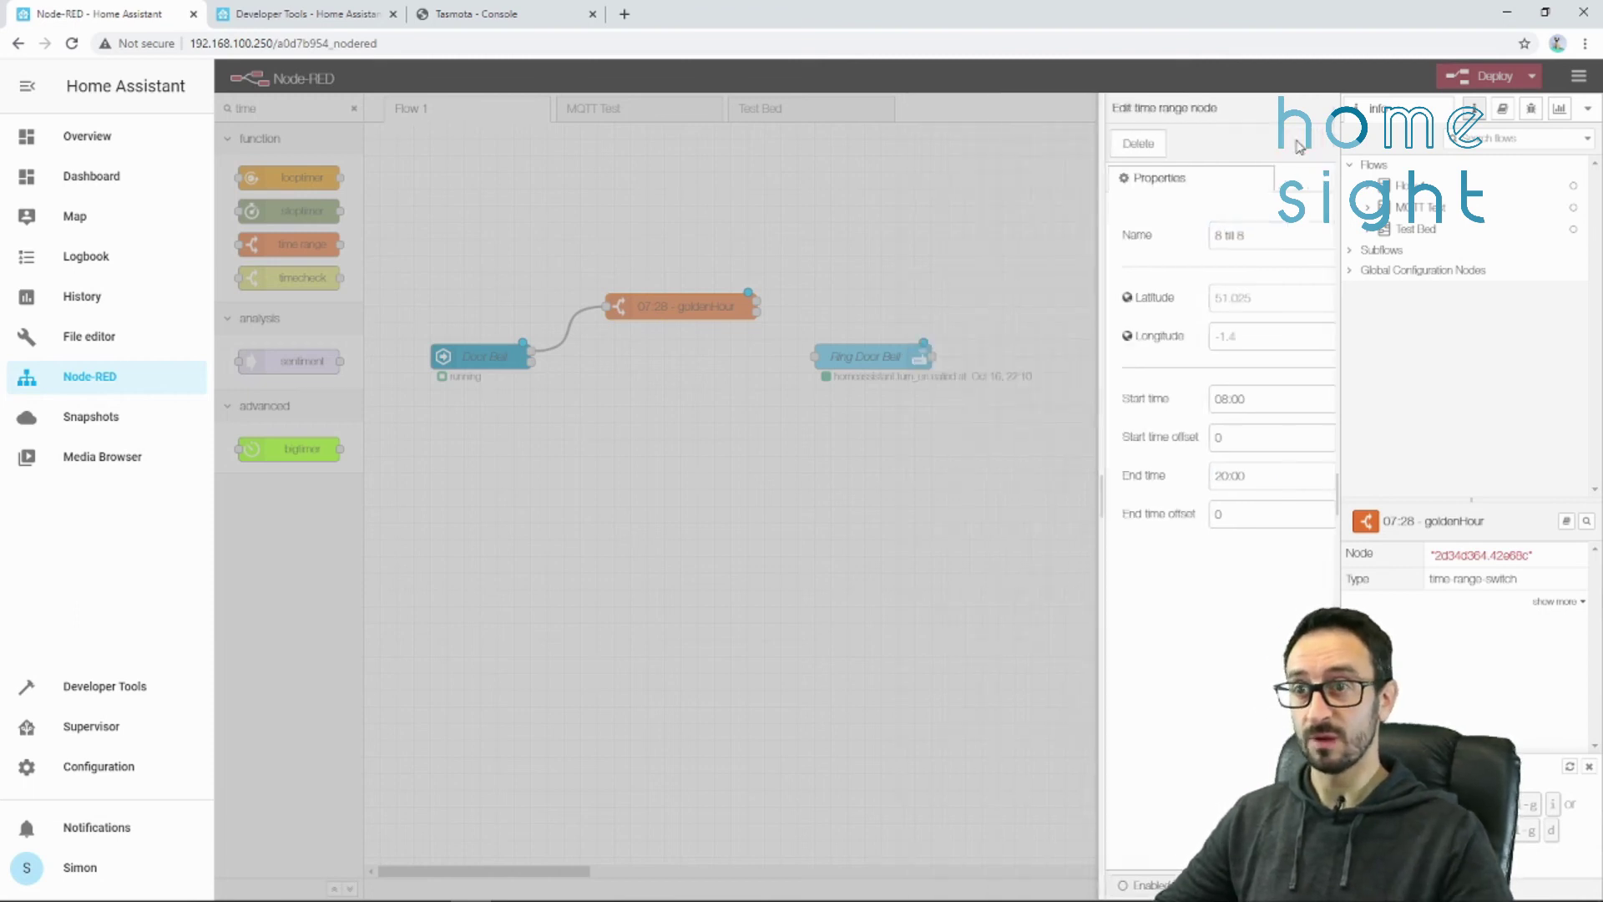
# - Reopen the 8 till 8 node to verify its 08:00 start and 20:00 end times
pyautogui.doubleClick(656, 309)
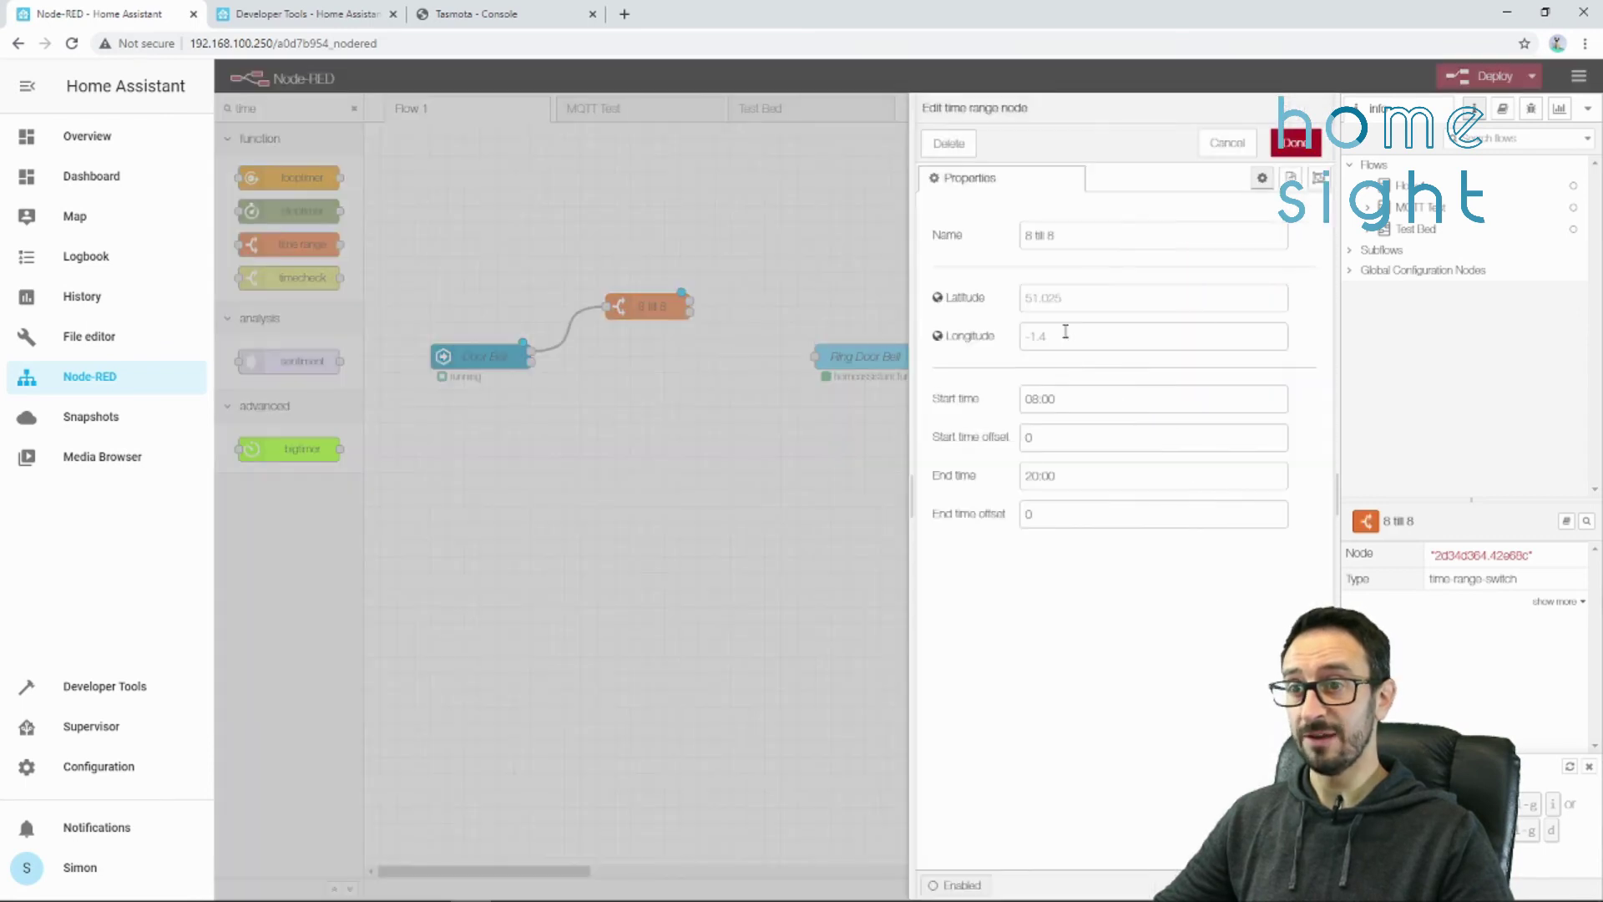
pyautogui.click(1074, 398)
pyautogui.moveTo(1073, 398); pyautogui.dragTo(994, 422)
pyautogui.press('Tab')
pyautogui.press('Tab')
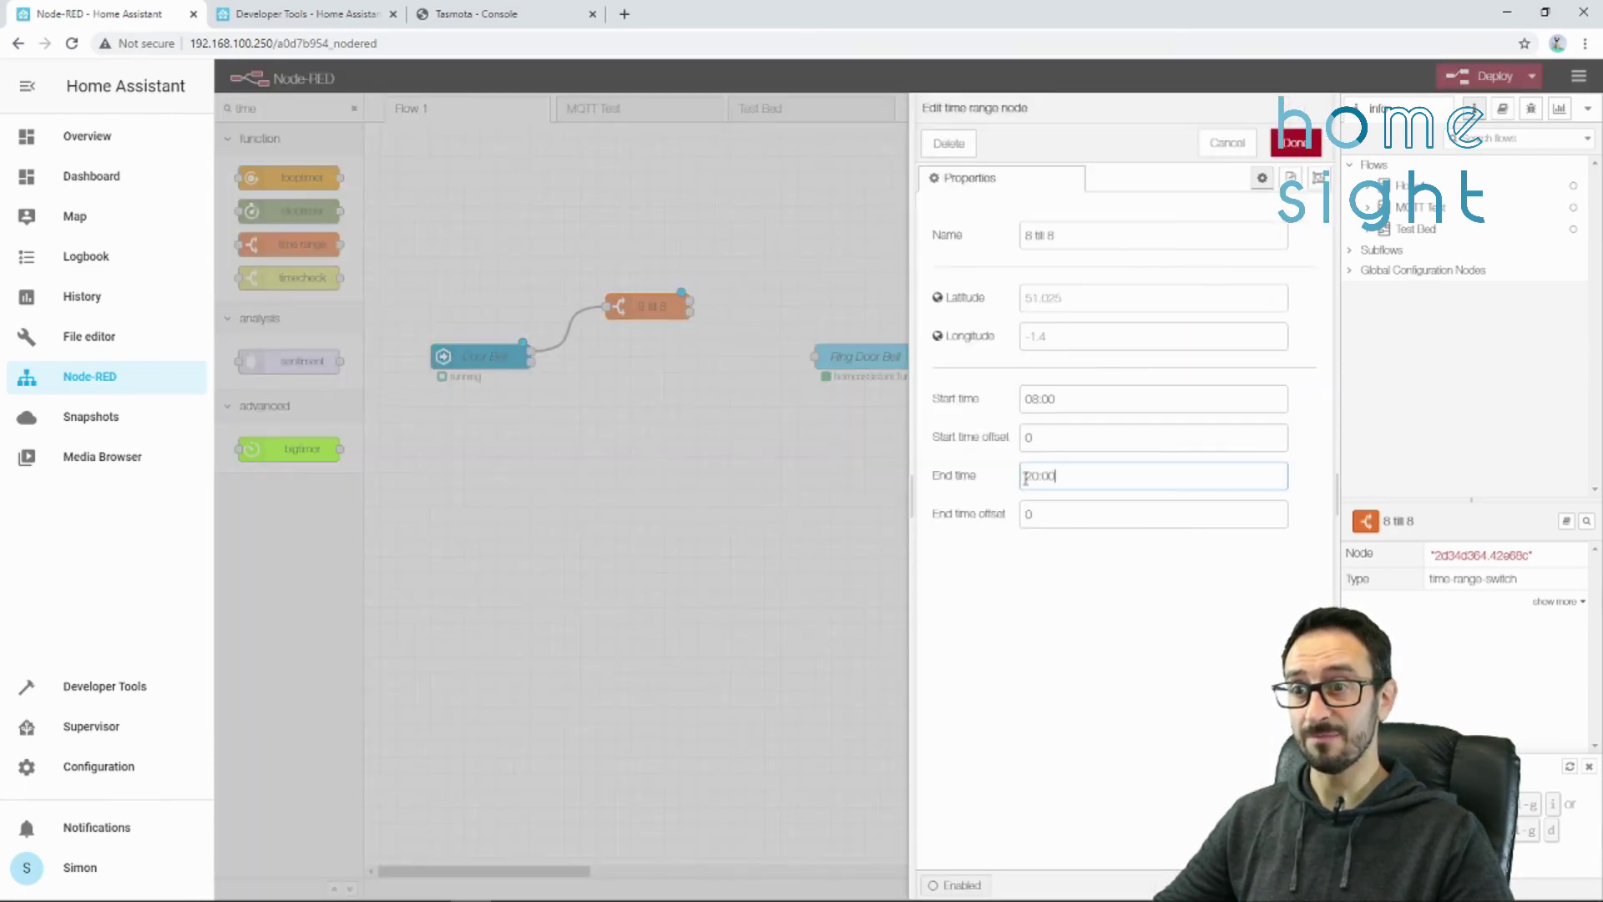
pyautogui.click(1276, 151)
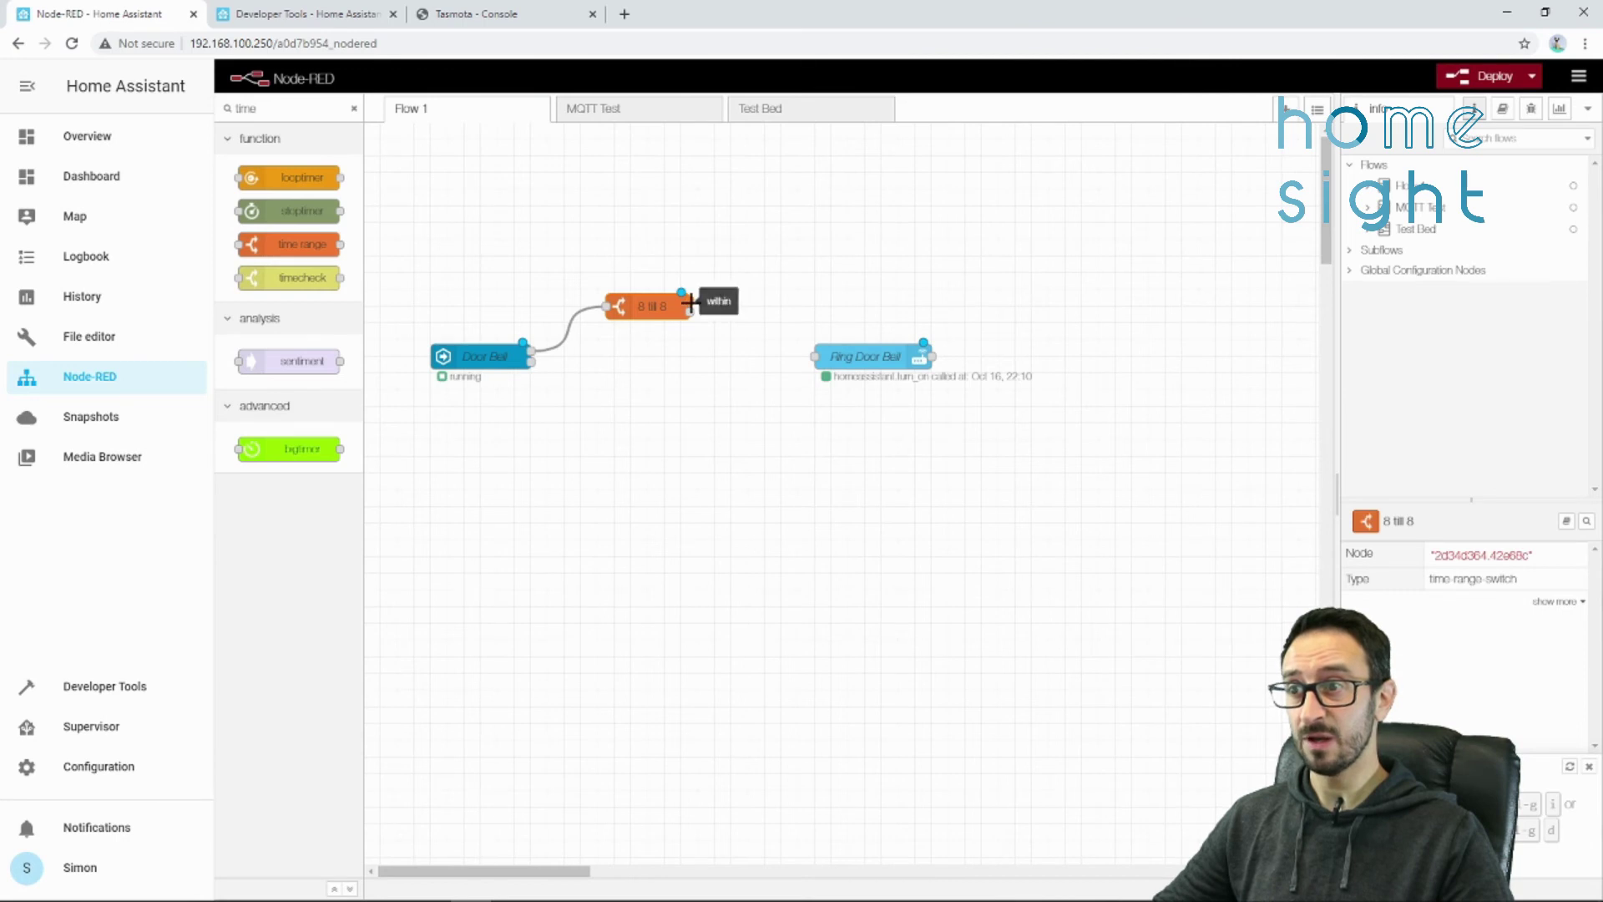
# - Wire 8 till 8's output into Ring Door Bell and deploy the updated flow
pyautogui.moveTo(689, 303); pyautogui.dragTo(817, 356)
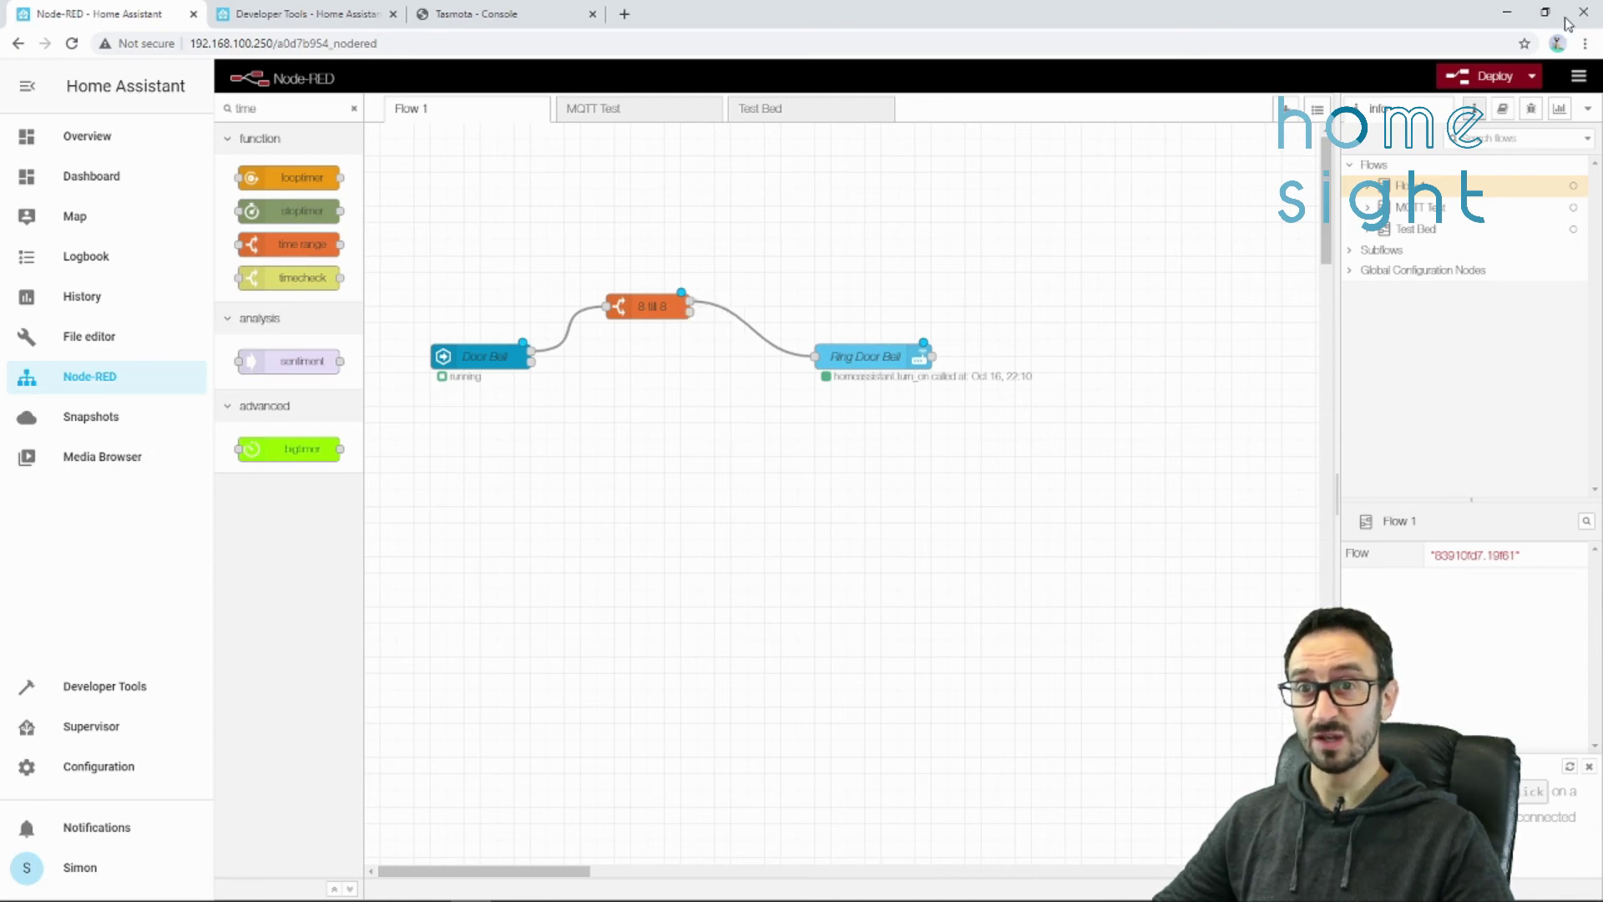
pyautogui.click(1478, 75)
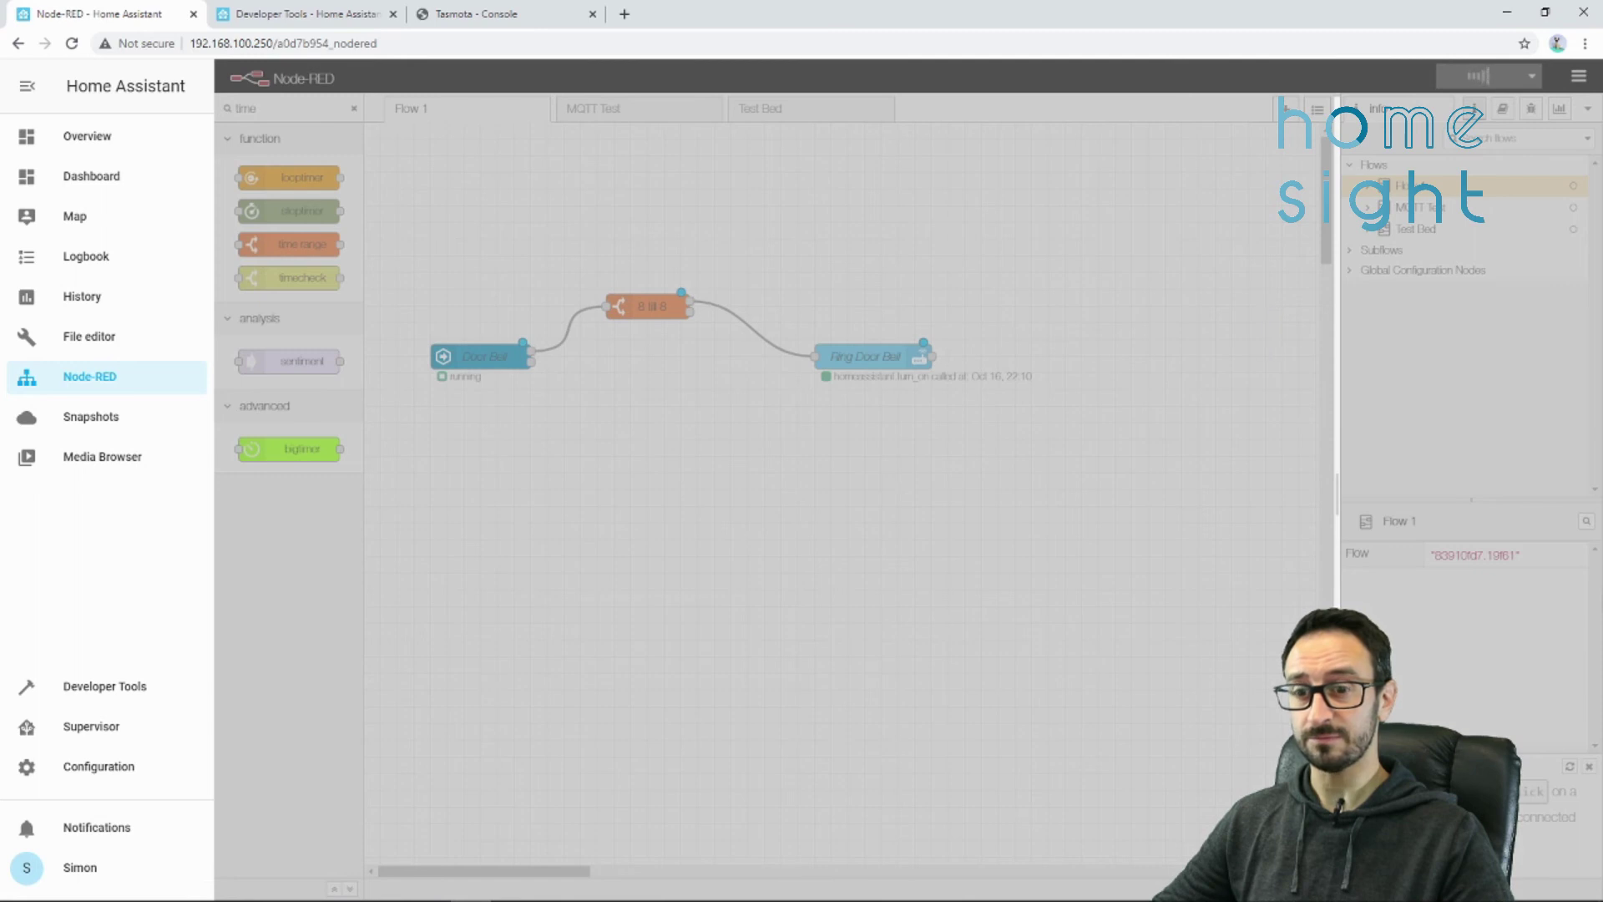